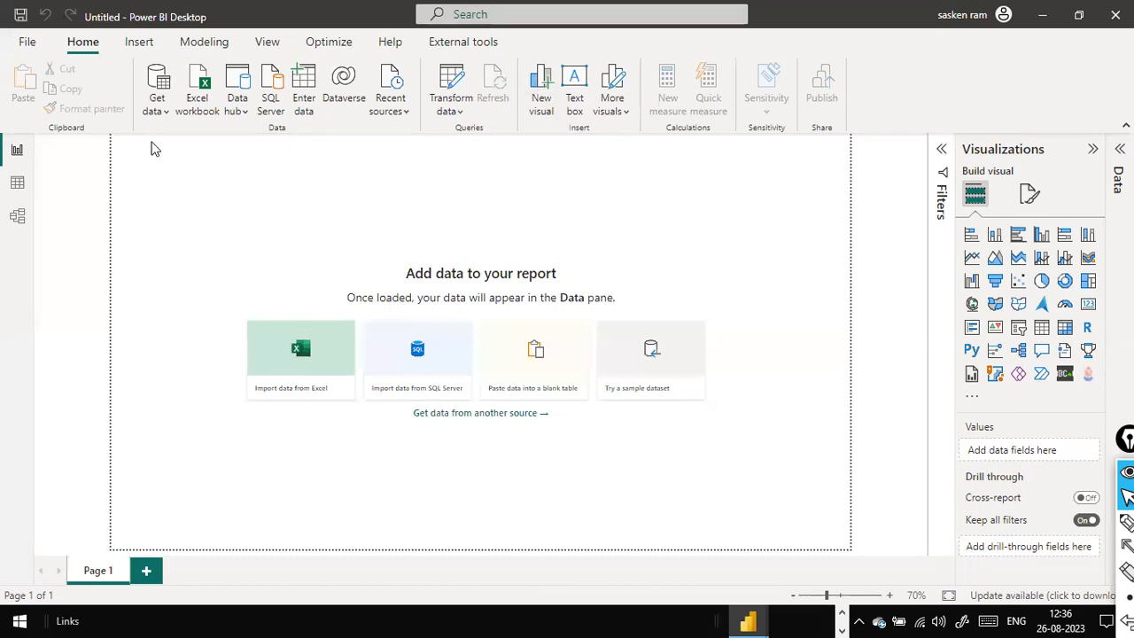
pyautogui.click(157, 104)
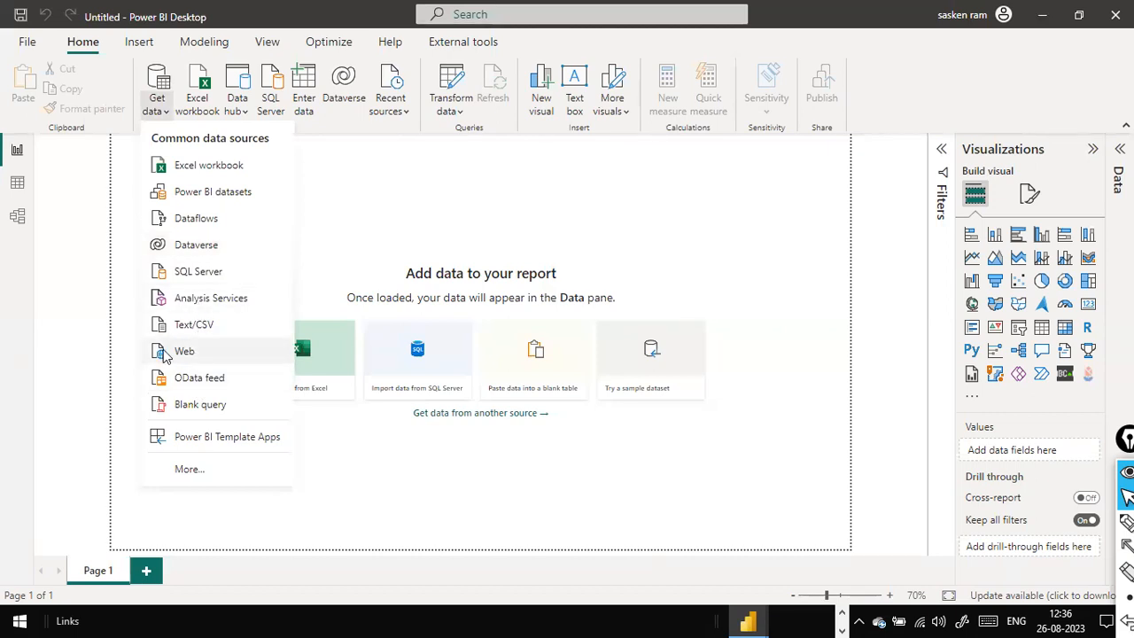
pyautogui.click(209, 330)
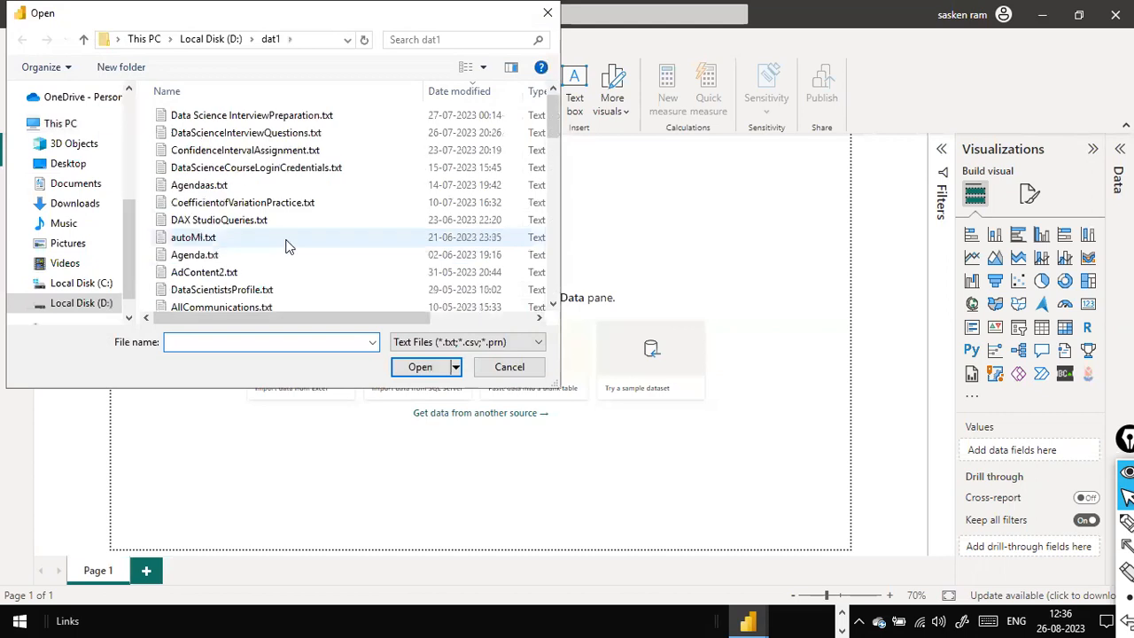
pyautogui.click(286, 241)
pyautogui.press('s')
pyautogui.press('s')
pyautogui.press('s')
pyautogui.press('s')
pyautogui.press('s')
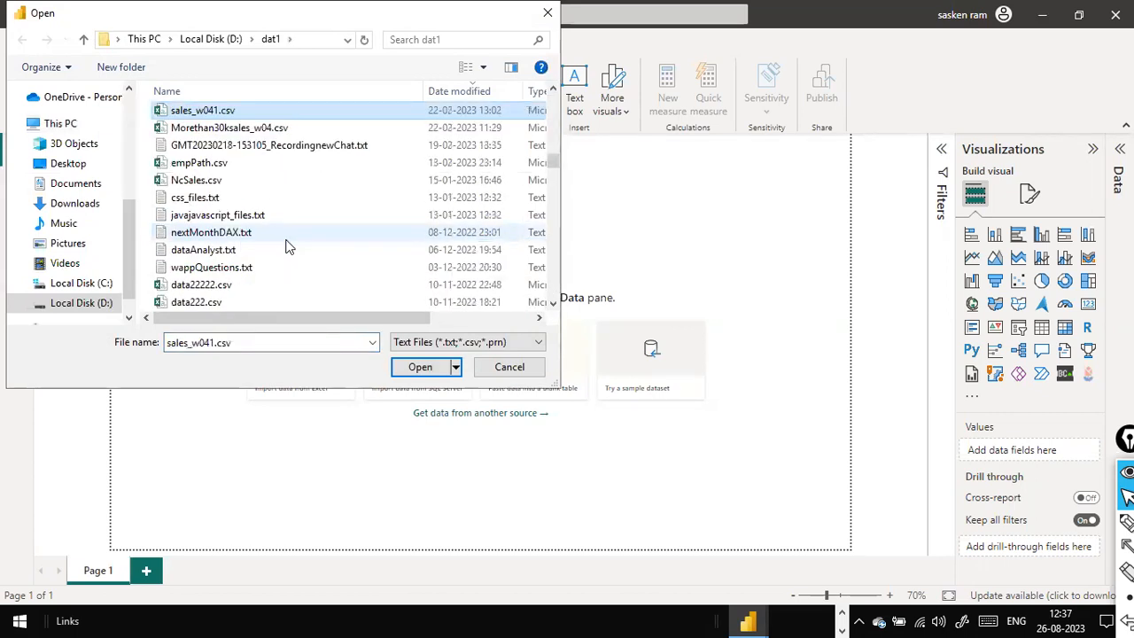
pyautogui.press('s')
pyautogui.press('Return')
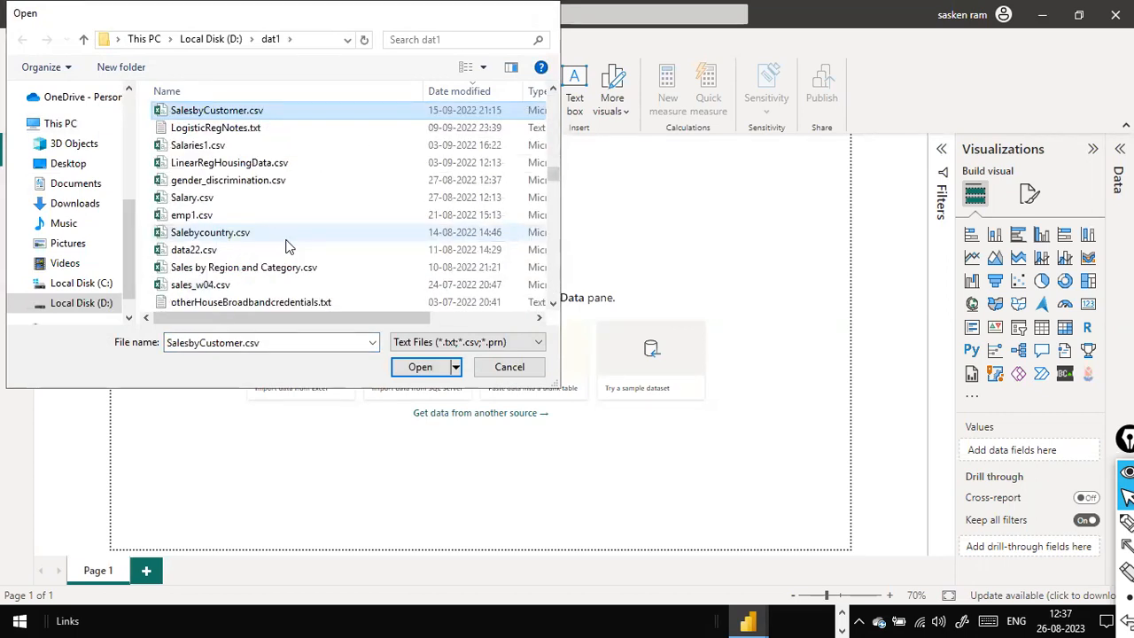
# Step: Connect to the Excel workbook SalesFact.xls in the dat1 folder as a data source
pyautogui.click(152, 105)
pyautogui.click(186, 160)
pyautogui.click(167, 342)
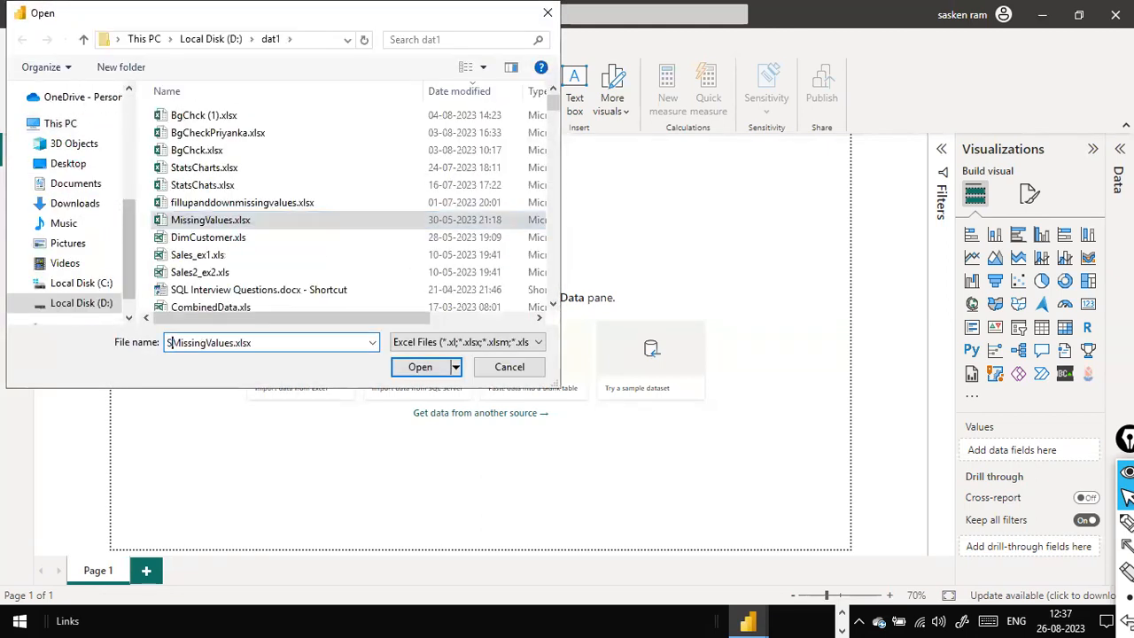
pyautogui.write('SALES')
pyautogui.click(241, 152)
pyautogui.press('s')
pyautogui.press('a')
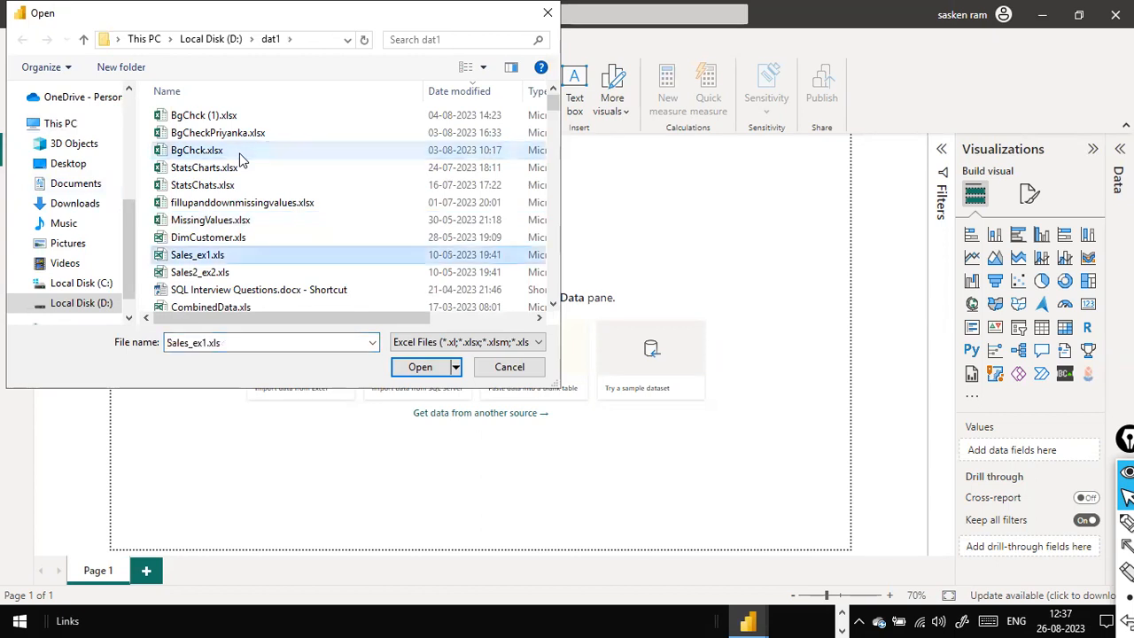
pyautogui.click(209, 209)
pyautogui.press('s')
pyautogui.press('a')
pyautogui.press('l')
pyautogui.press('e')
pyautogui.press('s')
pyautogui.press('f')
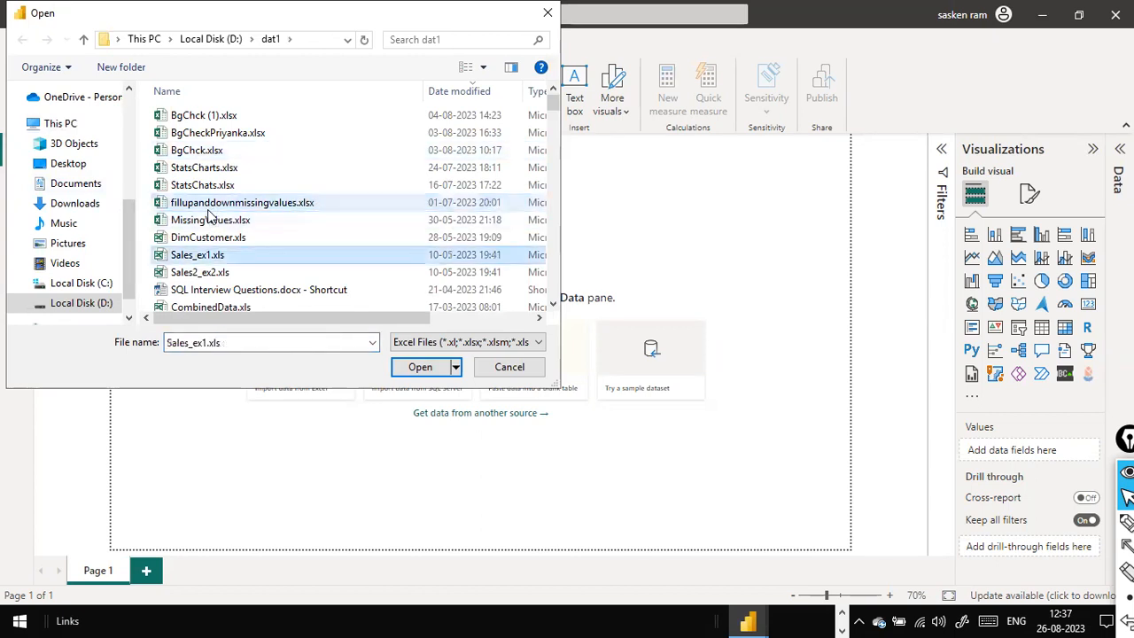
pyautogui.press('Return')
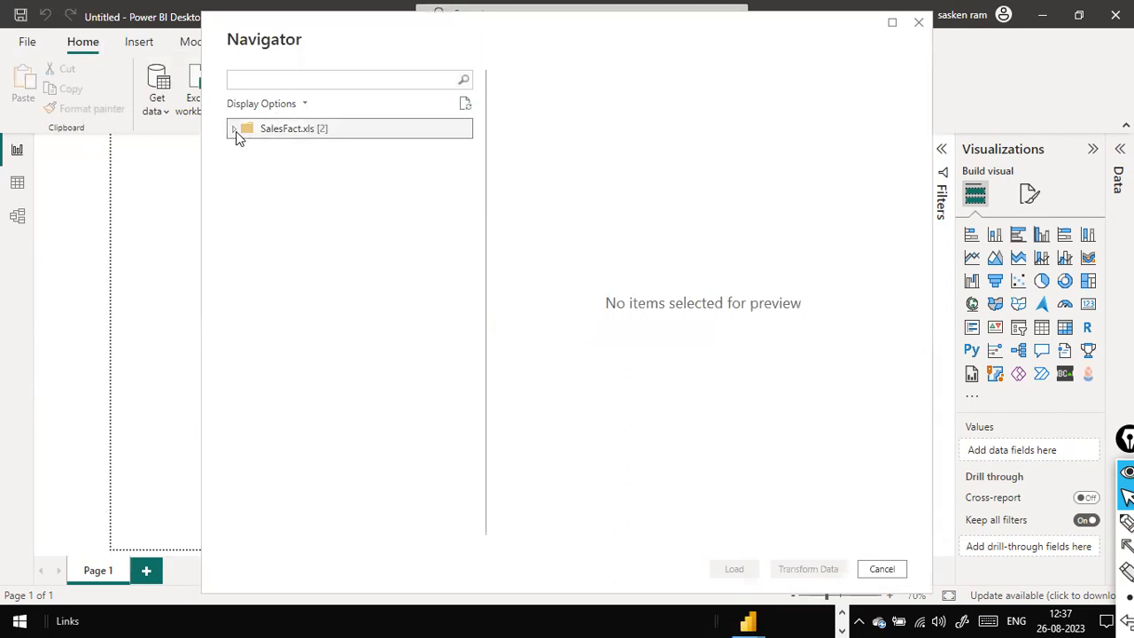
# Step: Load the NcSales table from SalesFact.xls and apply the pending query changes
pyautogui.click(236, 131)
pyautogui.click(257, 150)
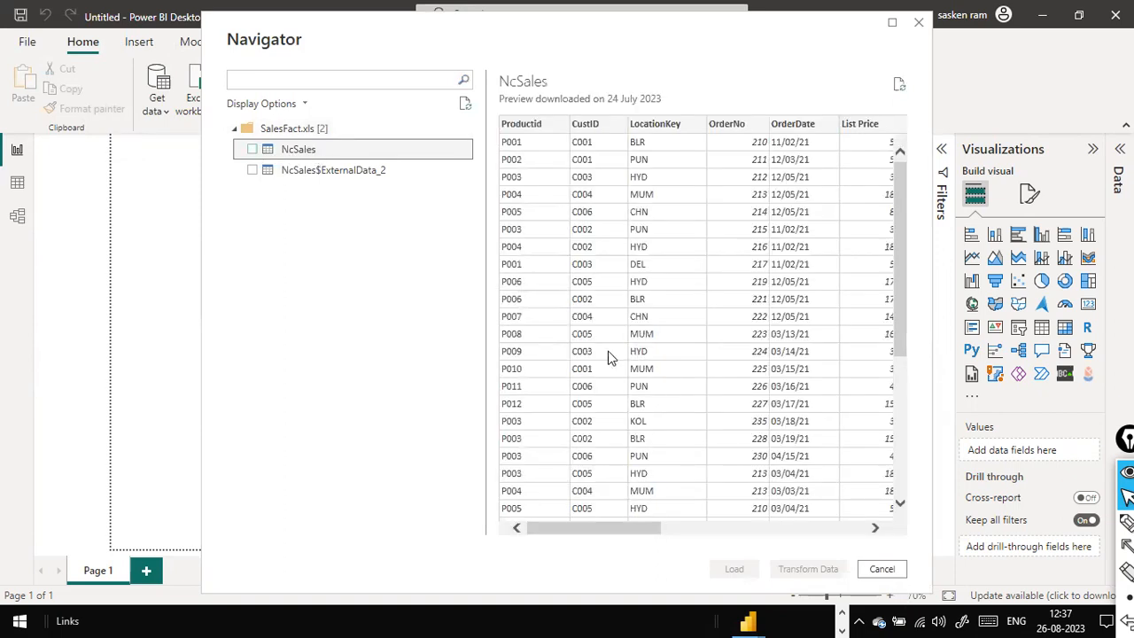
pyautogui.click(253, 150)
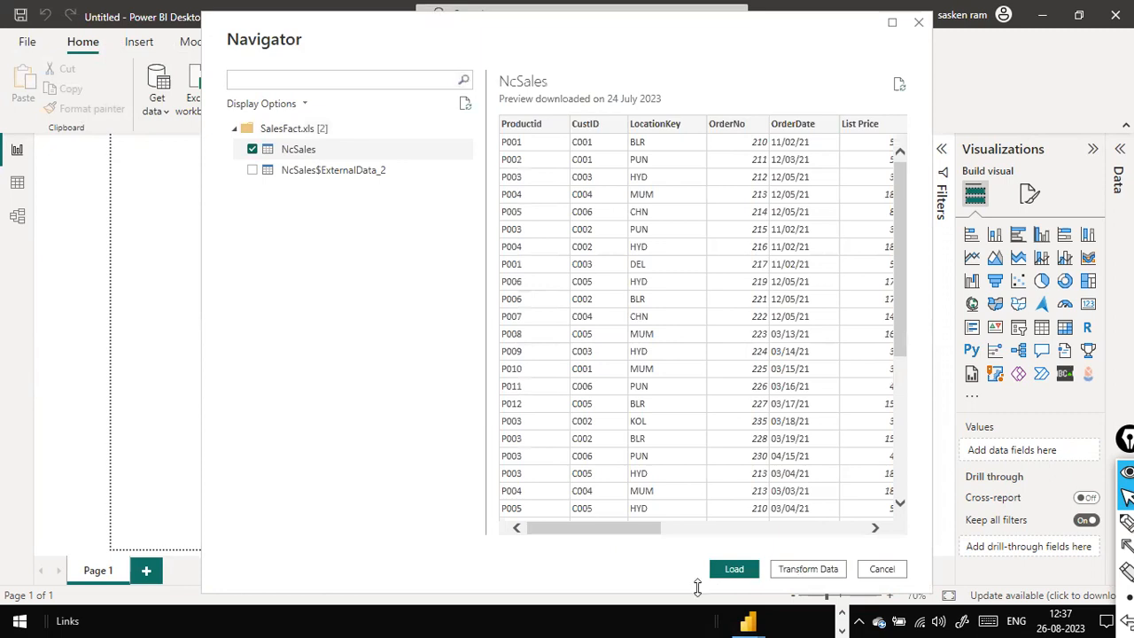
pyautogui.click(734, 570)
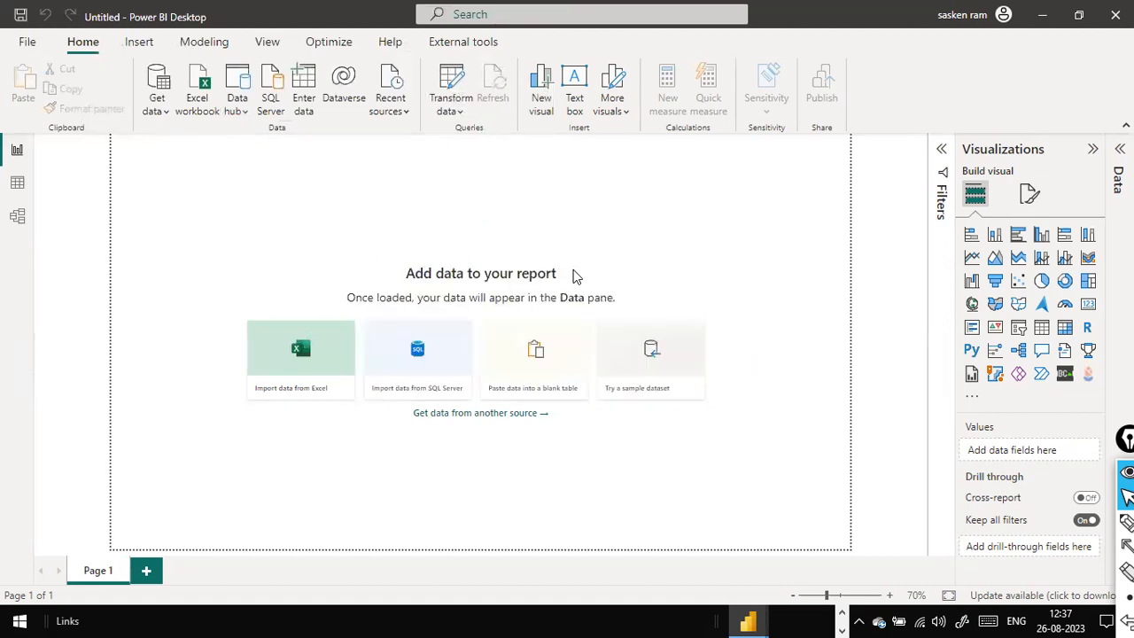
pyautogui.click(167, 108)
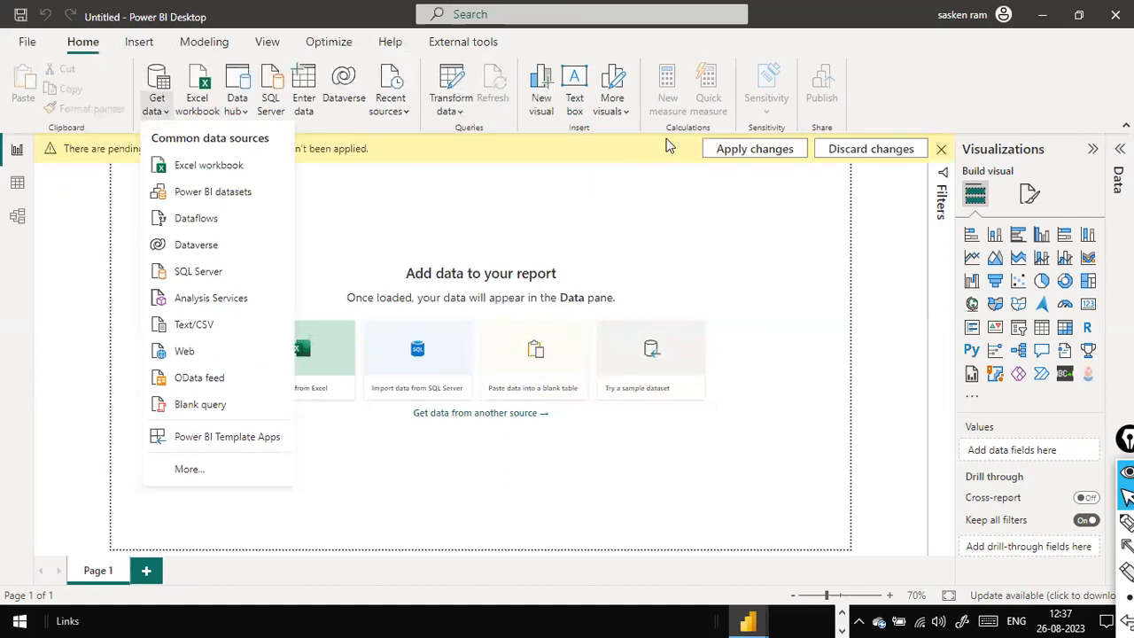
pyautogui.click(760, 152)
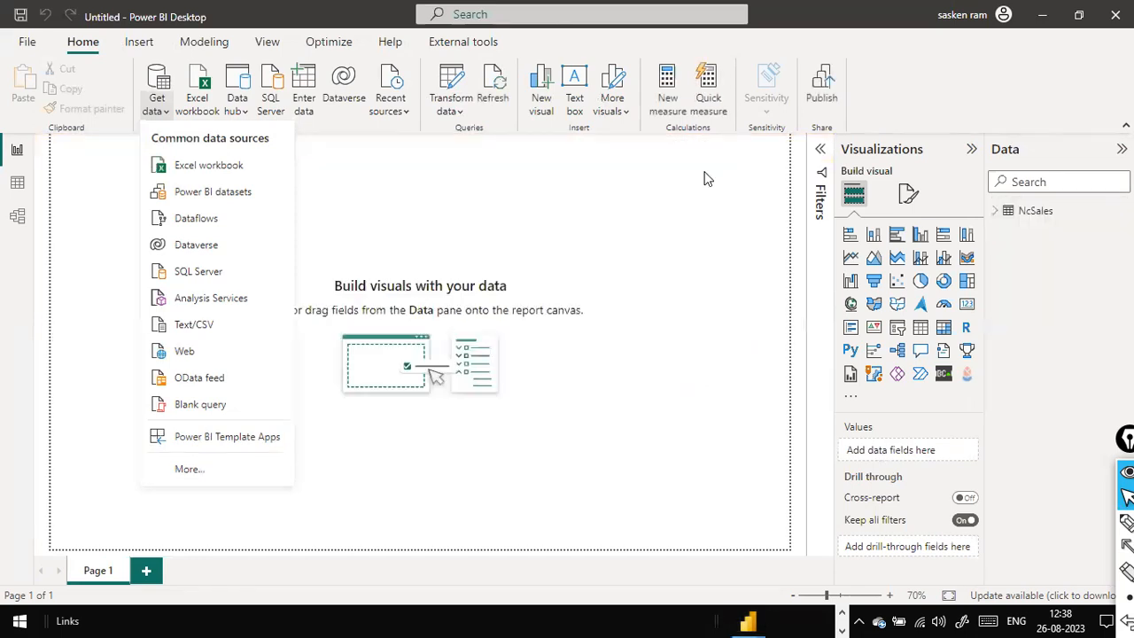
# Step: Connect to the Excel workbook DimLocation.xlsx and bring its Sheet1 into Power Query Editor for transformation
pyautogui.click(243, 168)
pyautogui.click(262, 254)
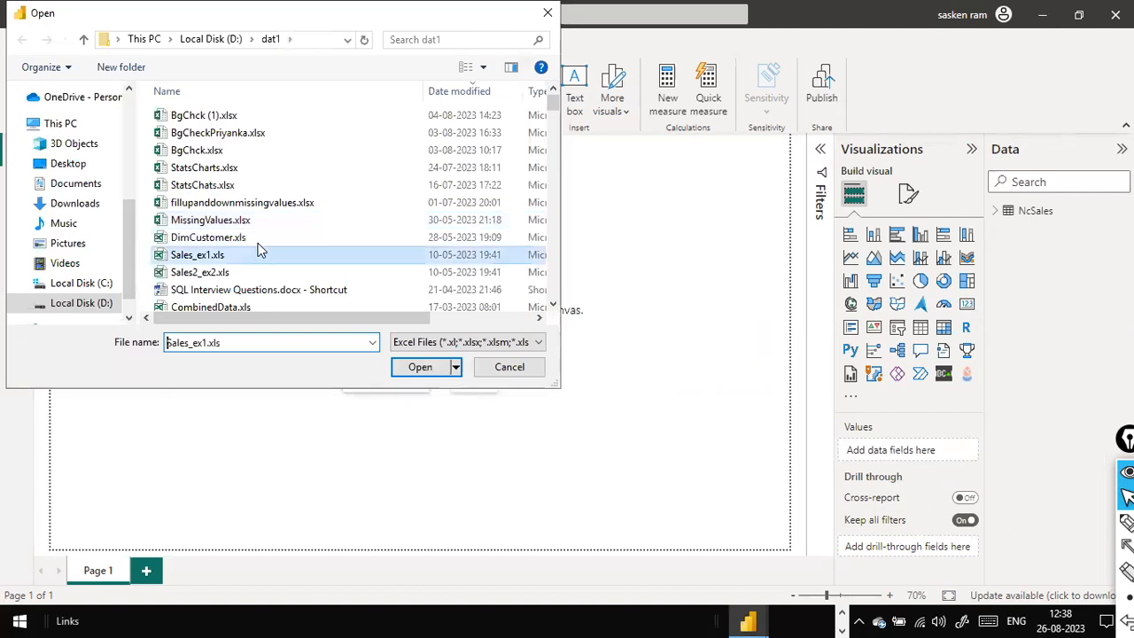
pyautogui.press('d')
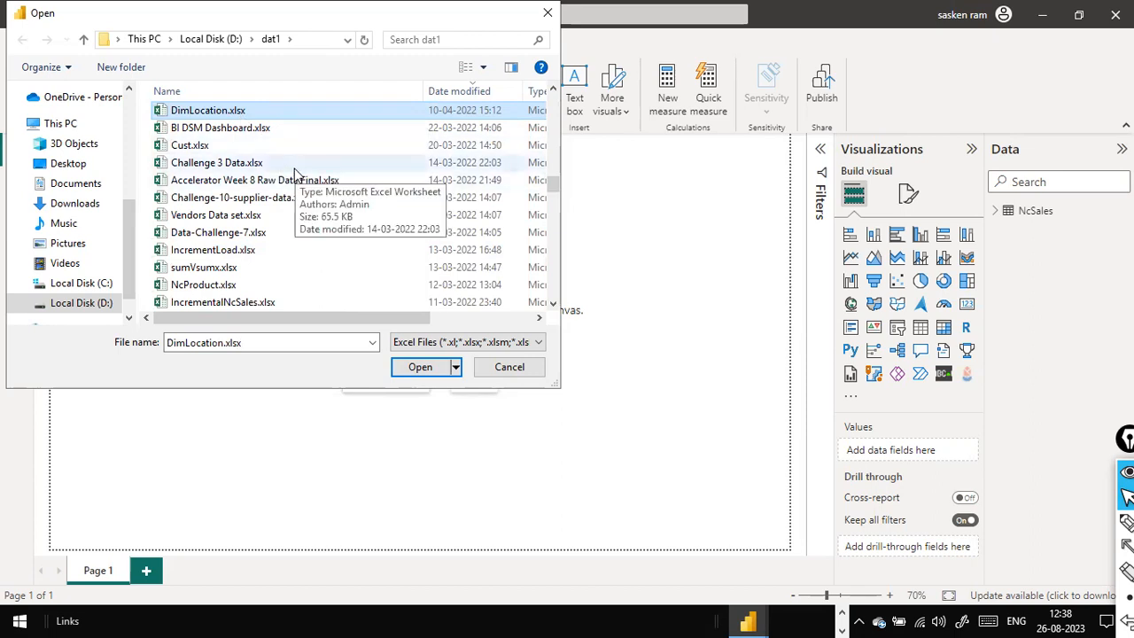
pyautogui.click(403, 371)
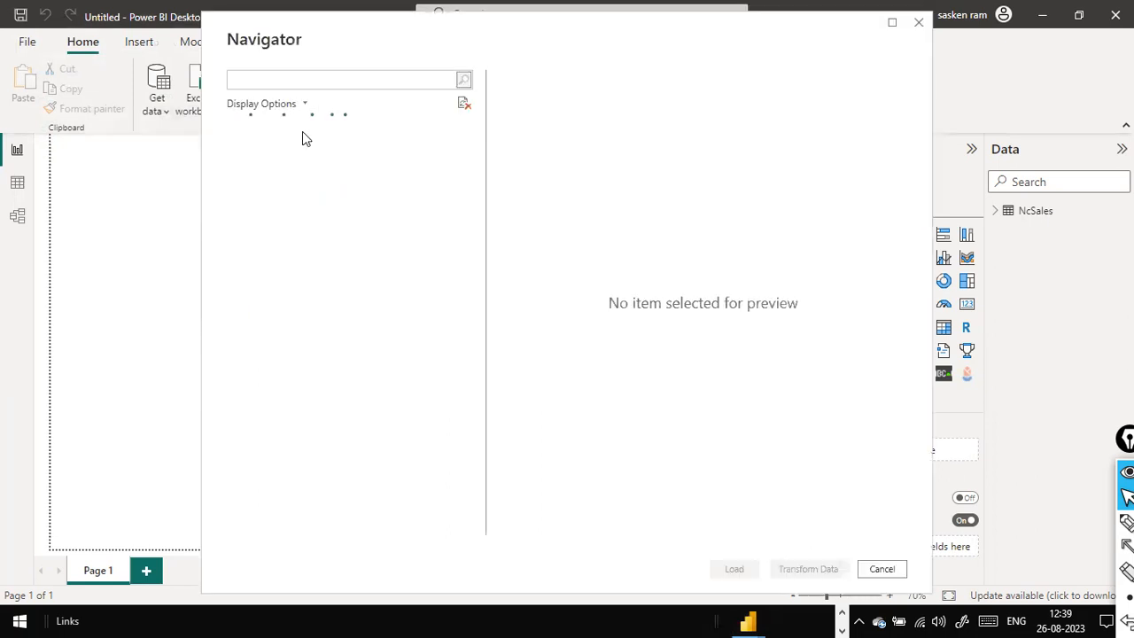
pyautogui.click(253, 149)
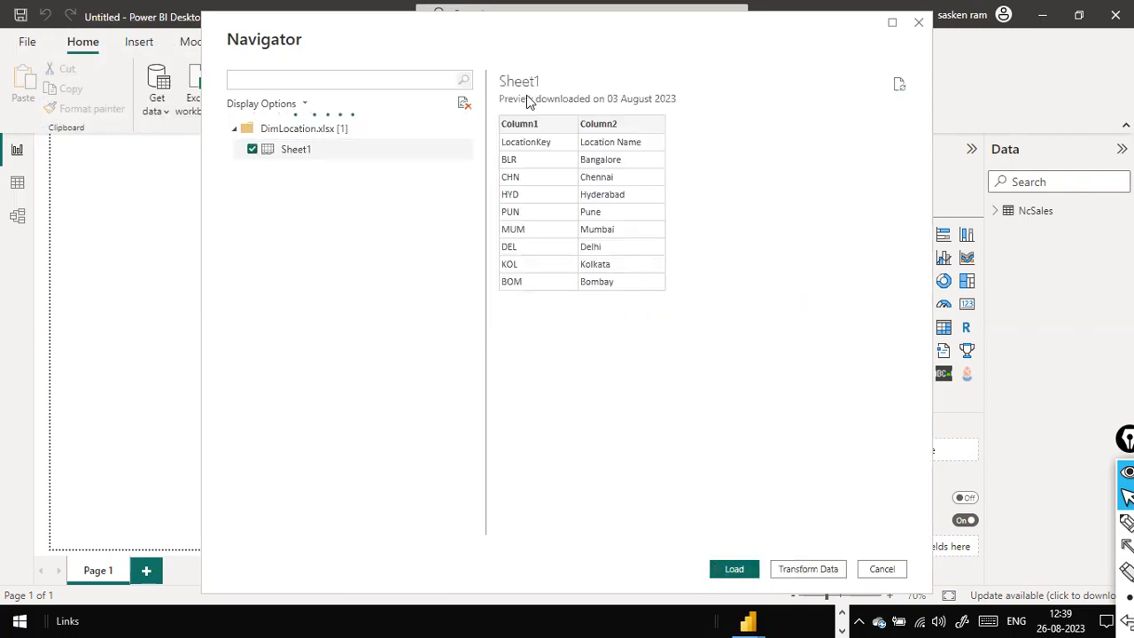
pyautogui.click(829, 571)
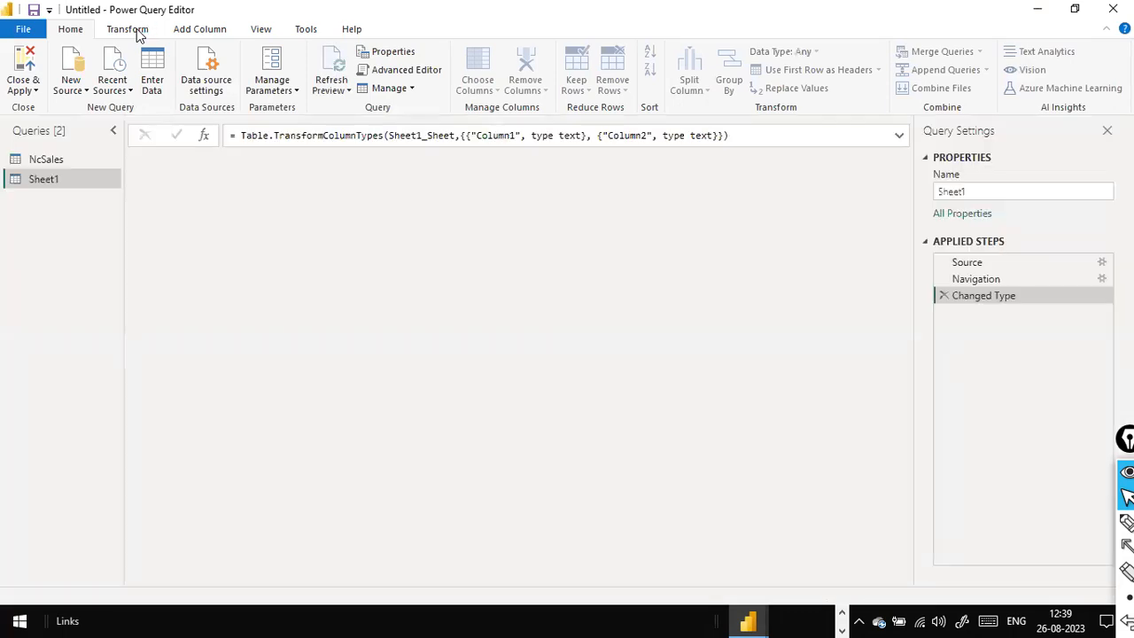
# Step: Promote the first row of the Sheet1 query to column headers
pyautogui.click(138, 34)
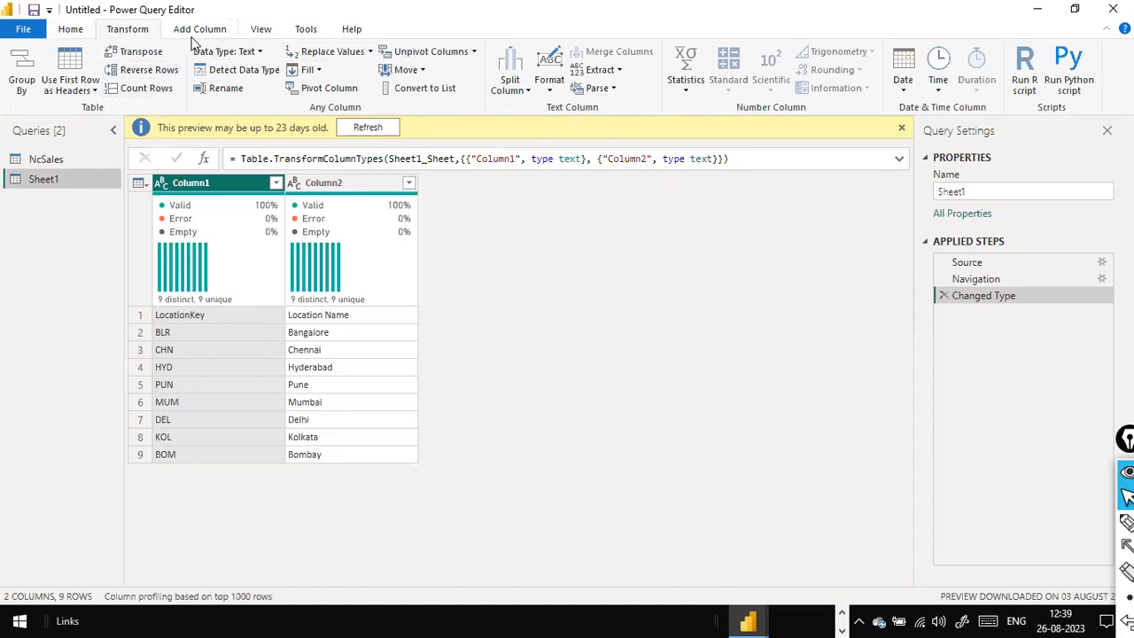
pyautogui.click(194, 33)
pyautogui.click(147, 31)
pyautogui.click(94, 90)
pyautogui.click(78, 104)
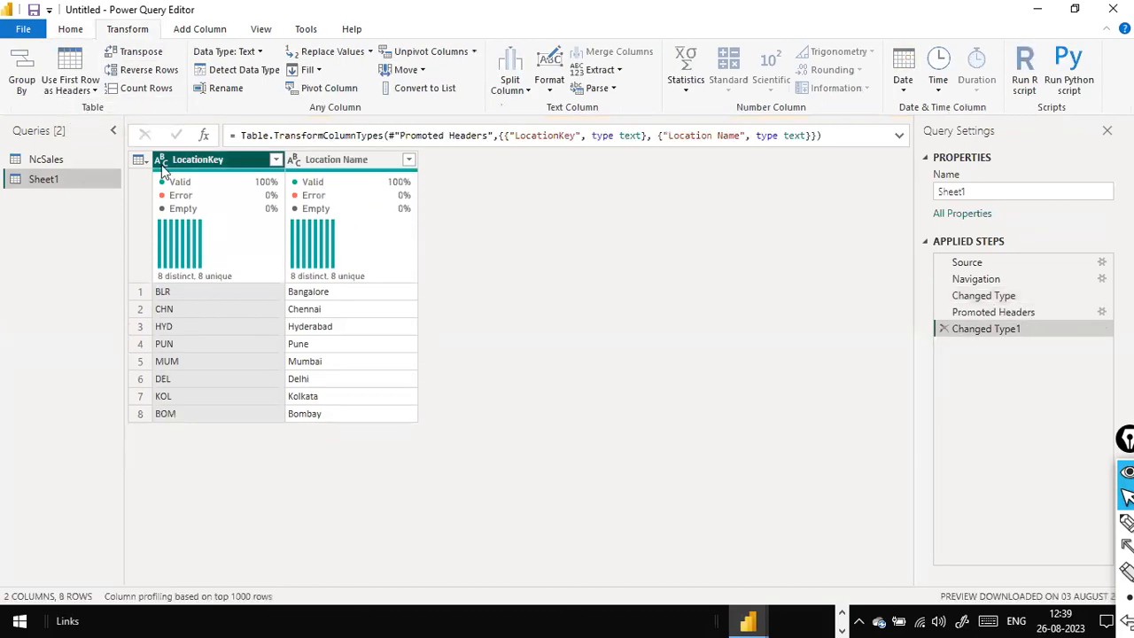
# Step: Rename the NcSales query to SalesFact
pyautogui.click(48, 160)
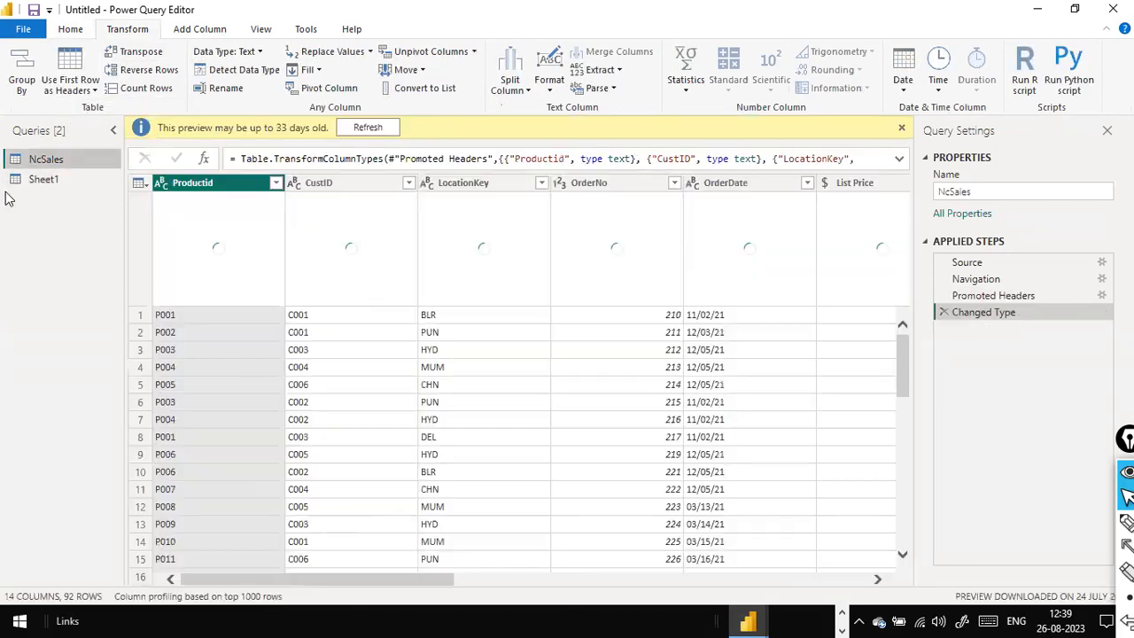
pyautogui.doubleClick(64, 159)
pyautogui.write('sALES')
pyautogui.press('BackSpace')
pyautogui.press('BackSpace')
pyautogui.press('BackSpace')
pyautogui.press('BackSpace')
pyautogui.press('BackSpace')
pyautogui.write('Salse')
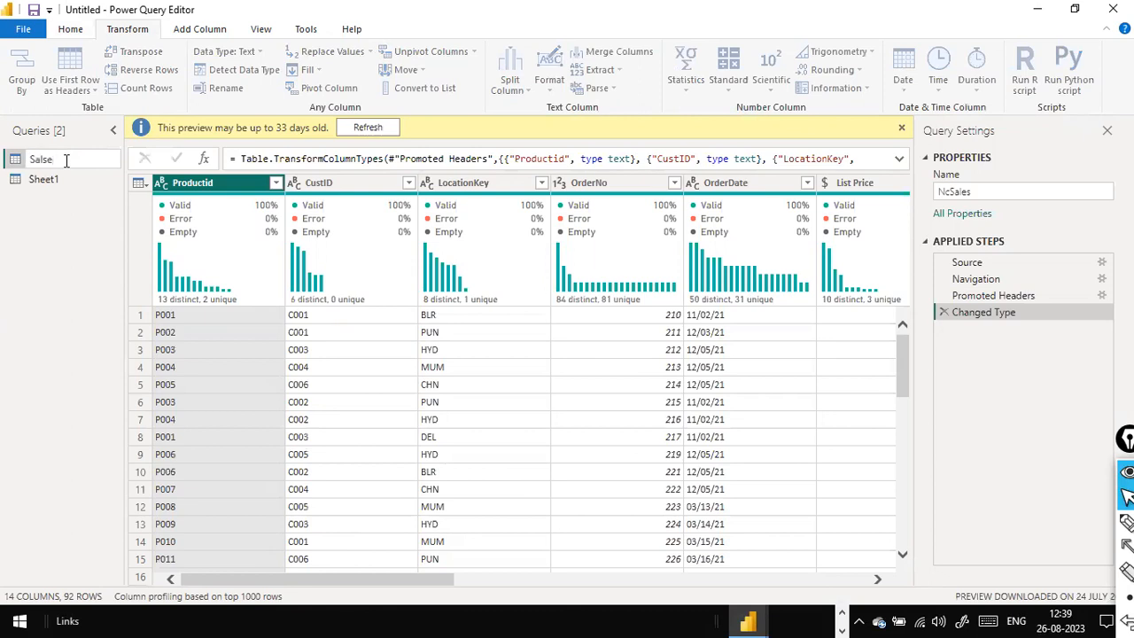
pyautogui.write('Fact')
pyautogui.press('Return')
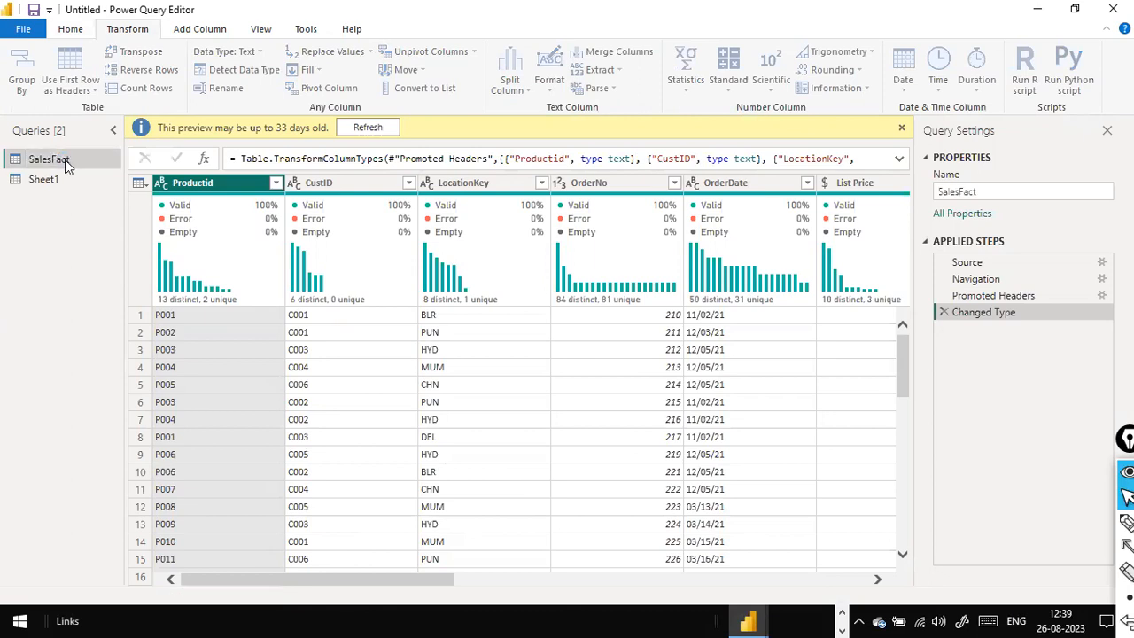
# Step: Rename the Sheet1 query to DimLocation
pyautogui.click(56, 180)
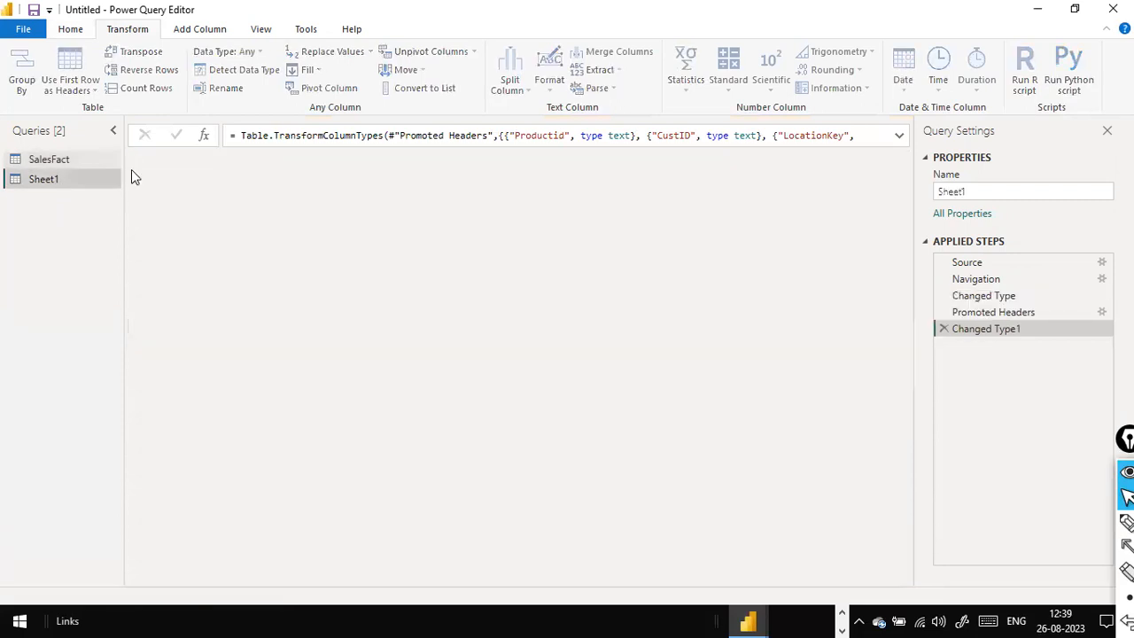
pyautogui.doubleClick(93, 181)
pyautogui.write('Dim')
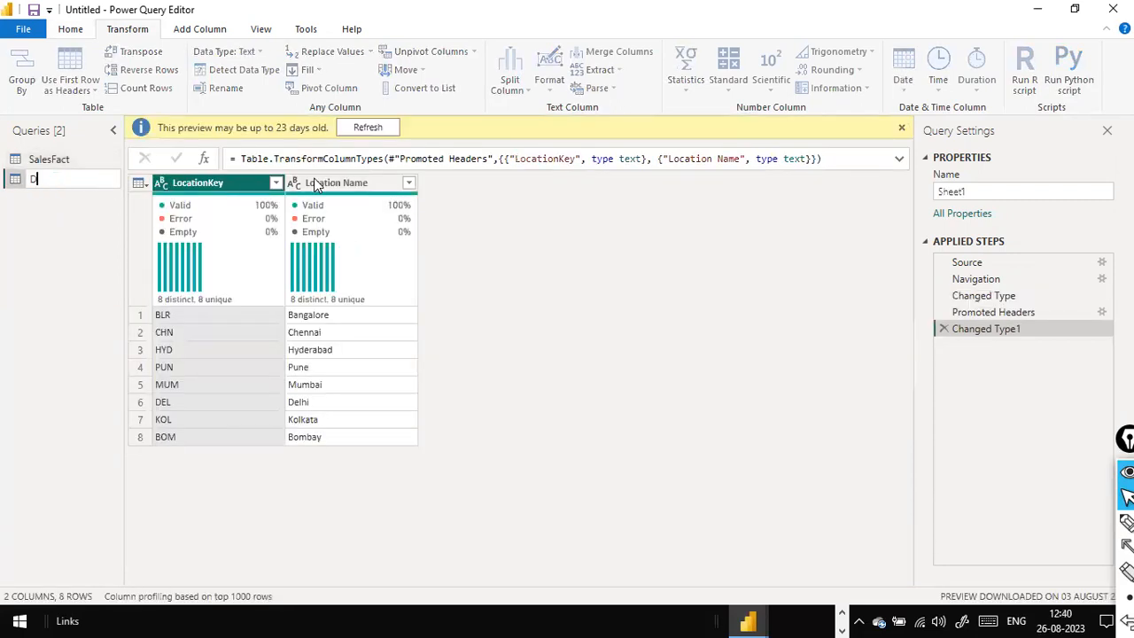
pyautogui.press('BackSpace')
pyautogui.press('BackSpace')
pyautogui.write('imLocationoi')
pyautogui.press('BackSpace')
pyautogui.press('Return')
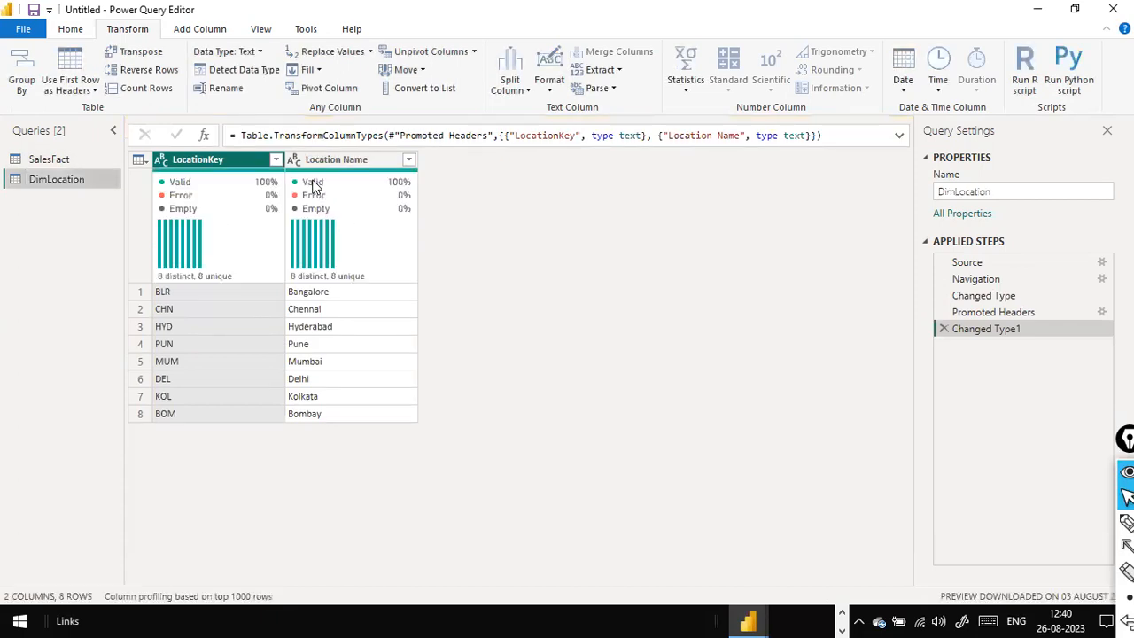
# Step: Refresh the SalesFact query's data preview, and close the query editor with all changes applied
pyautogui.click(48, 159)
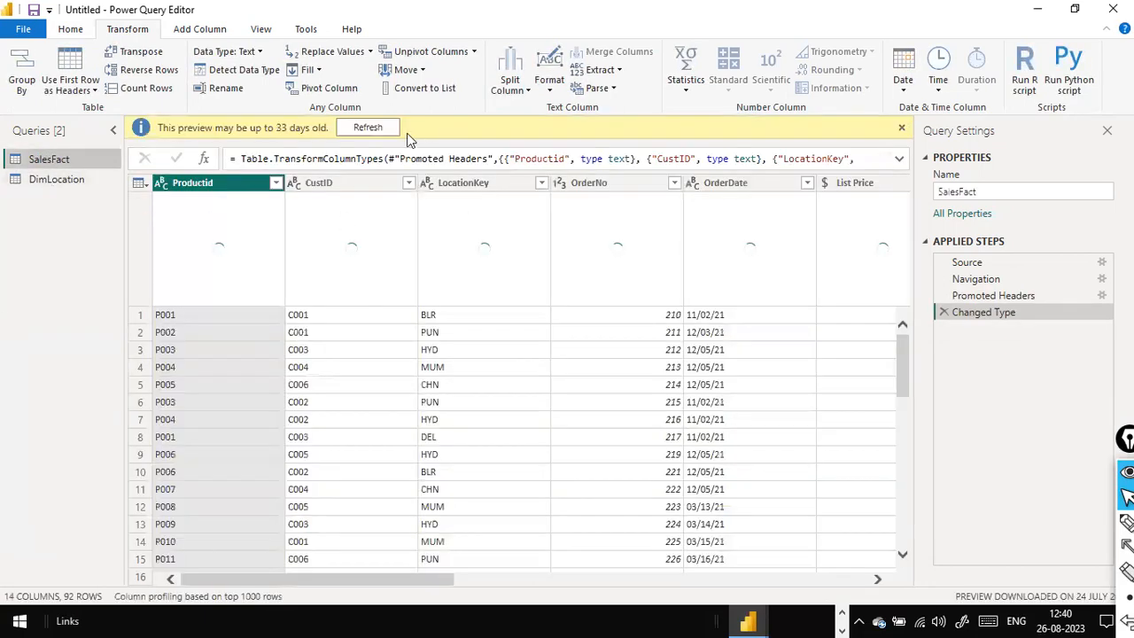
pyautogui.click(381, 129)
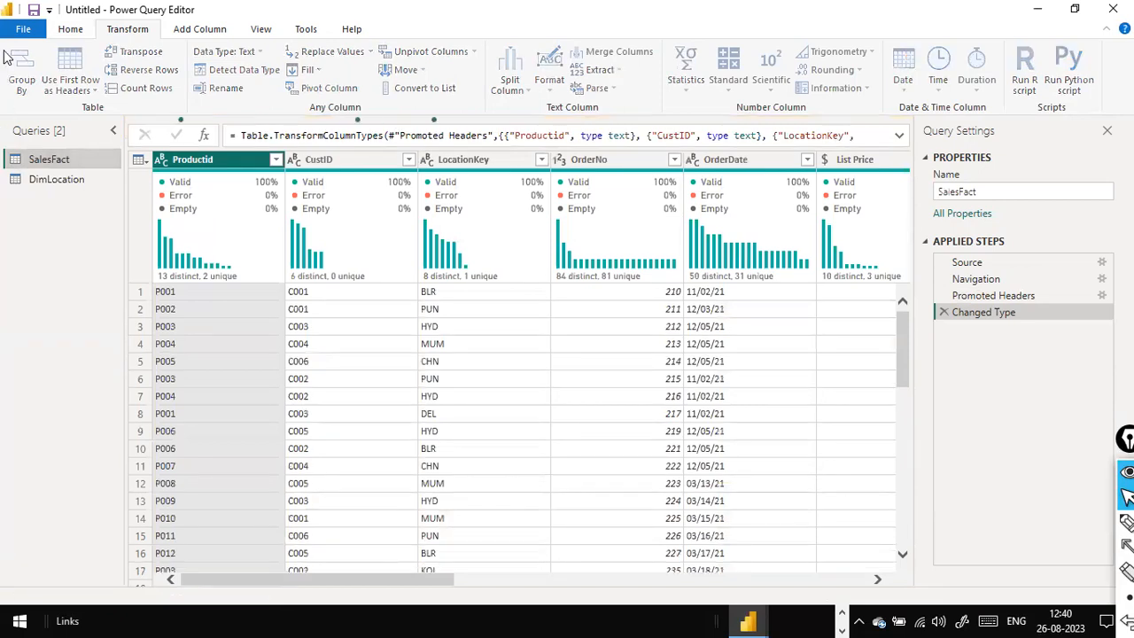
pyautogui.click(23, 28)
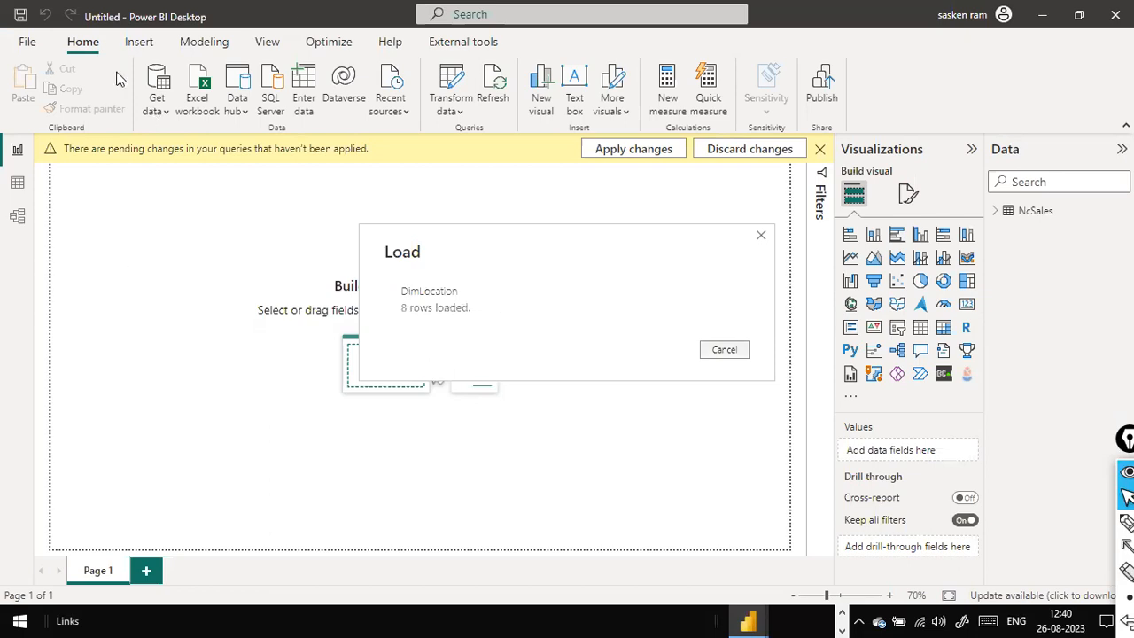
# Step: Import the Excel workbook DimCustomer.xls and load its Sheet1 table into the report
pyautogui.click(163, 111)
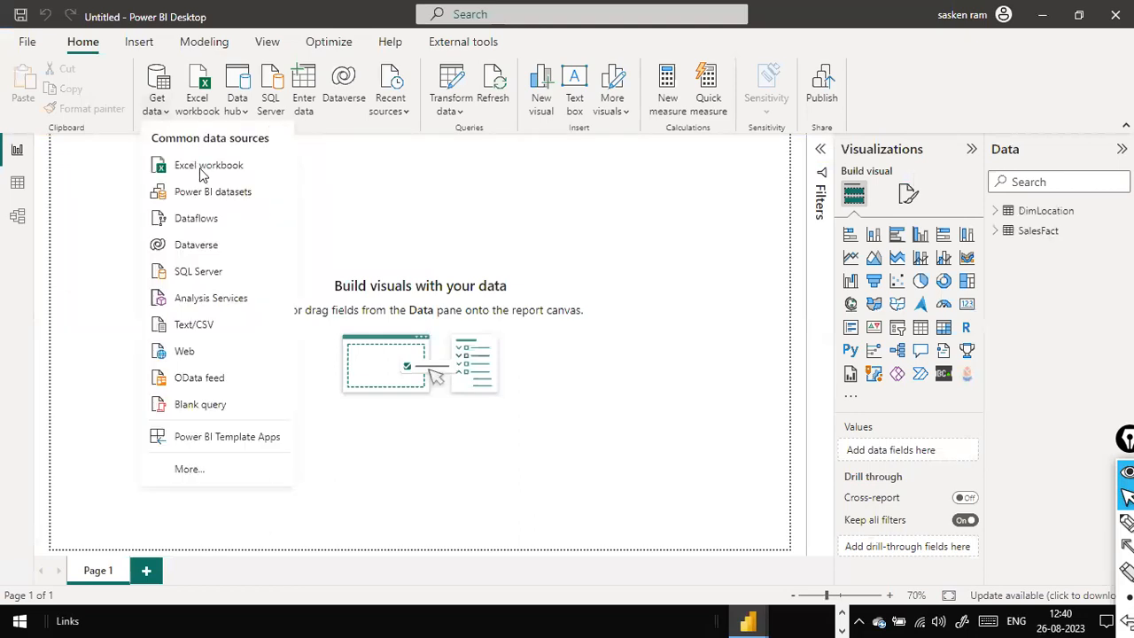
pyautogui.click(200, 168)
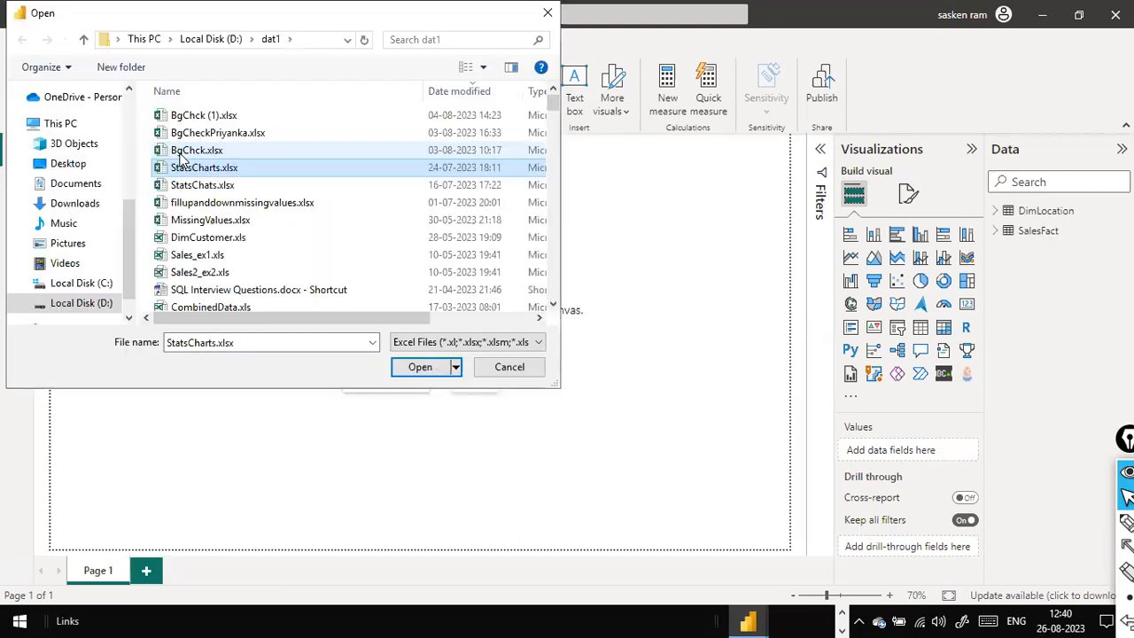
pyautogui.press('d')
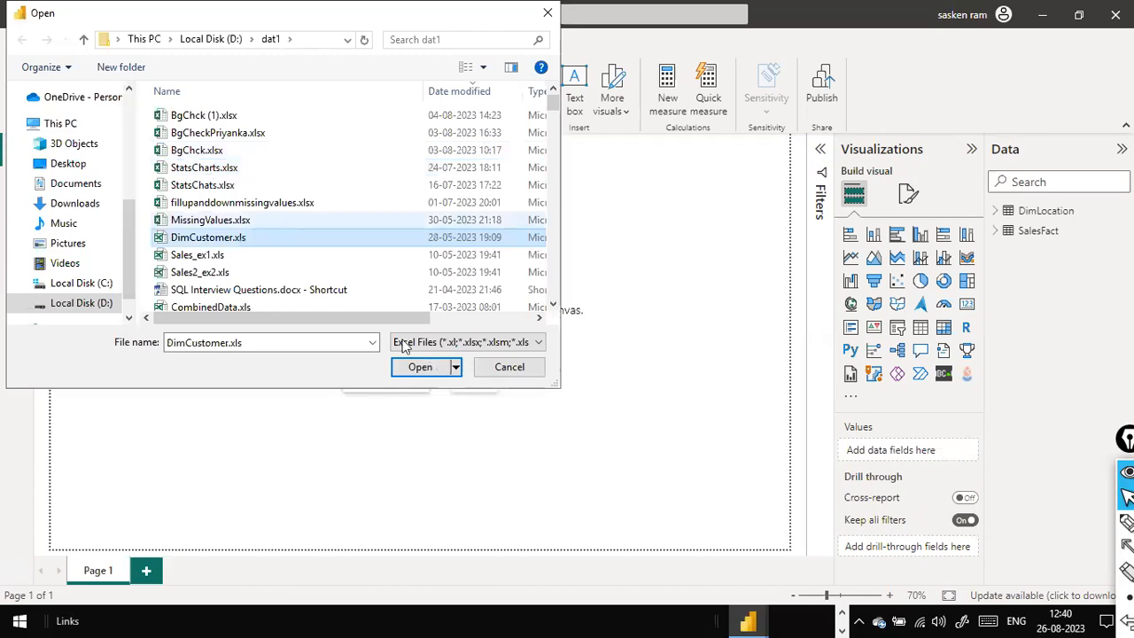
pyautogui.click(427, 371)
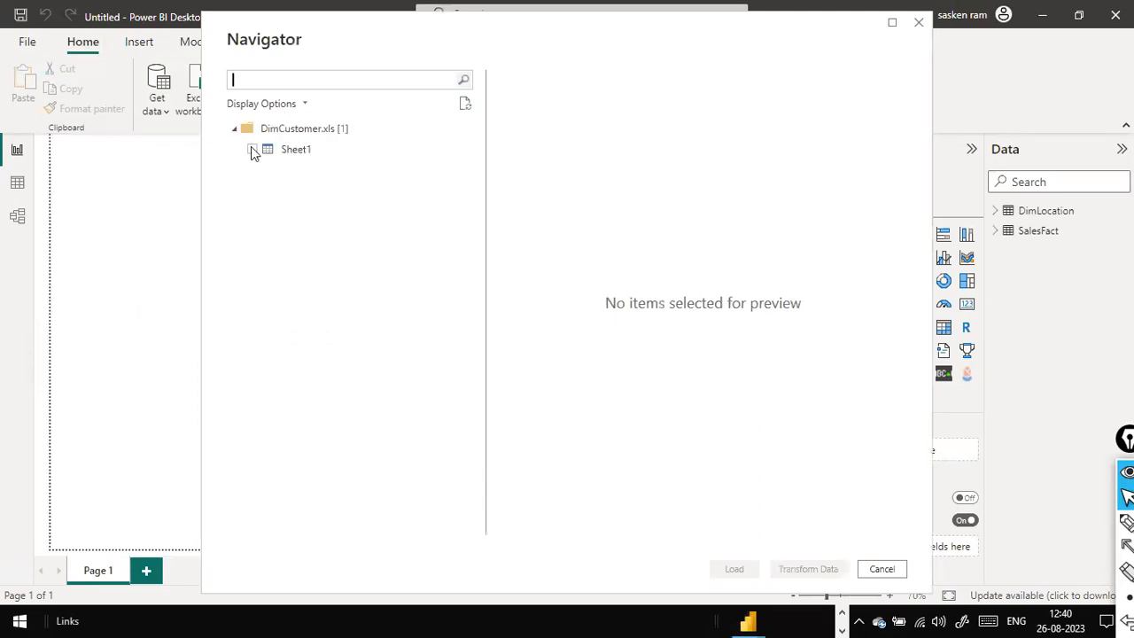
pyautogui.click(253, 150)
pyautogui.click(727, 570)
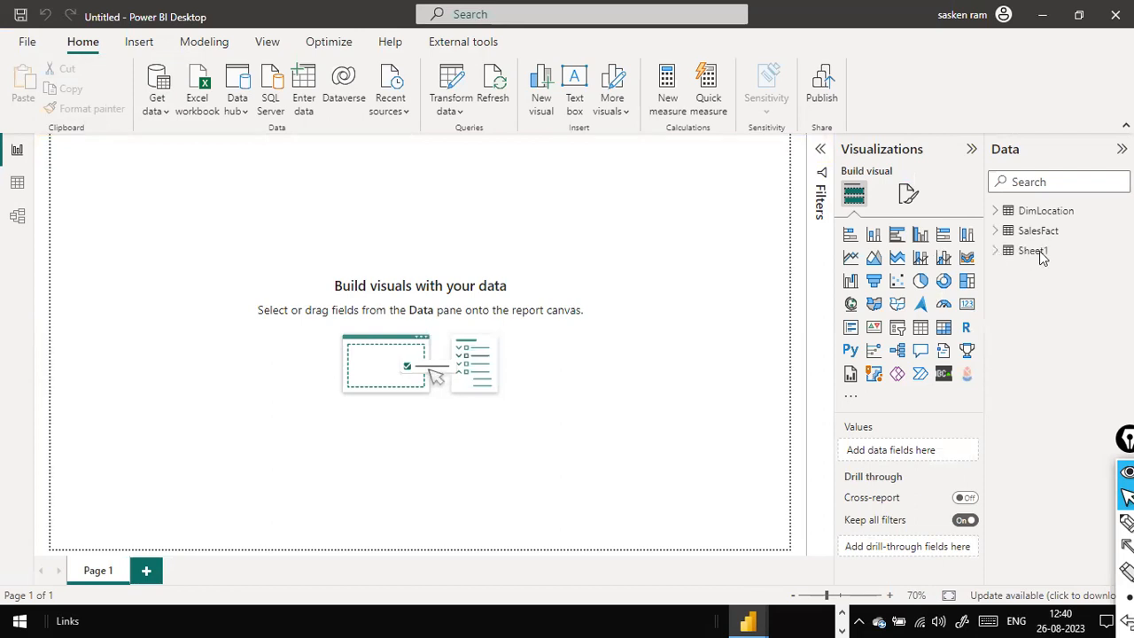
# Step: Rename the imported Sheet1 table to DimCustomer
pyautogui.click(1061, 254)
pyautogui.doubleClick(1039, 256)
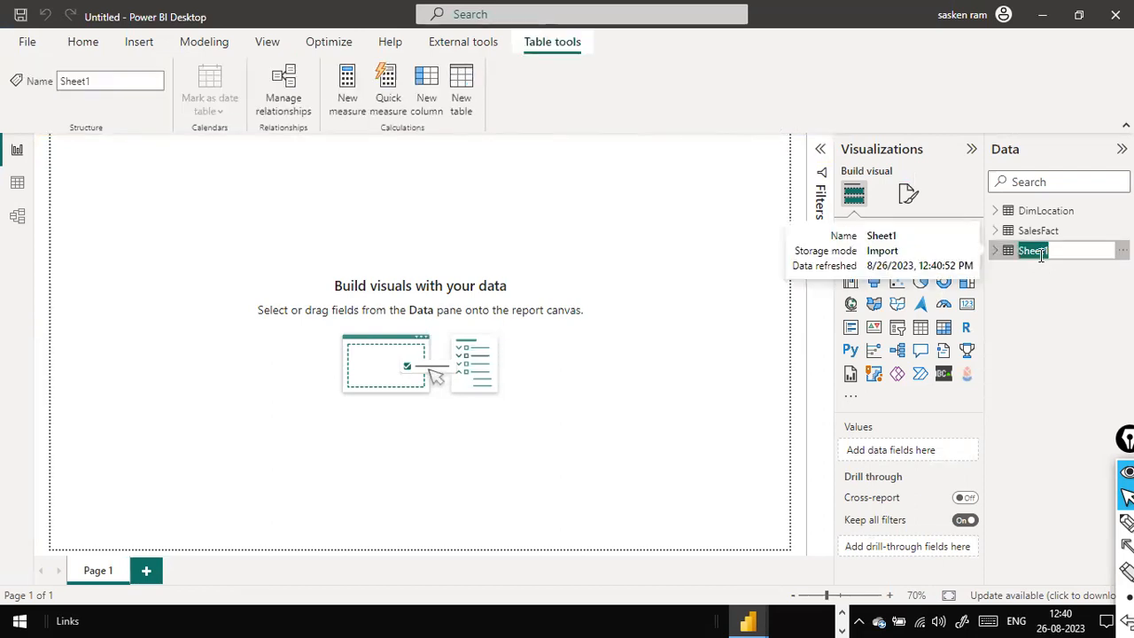
pyautogui.write('DimCustomer')
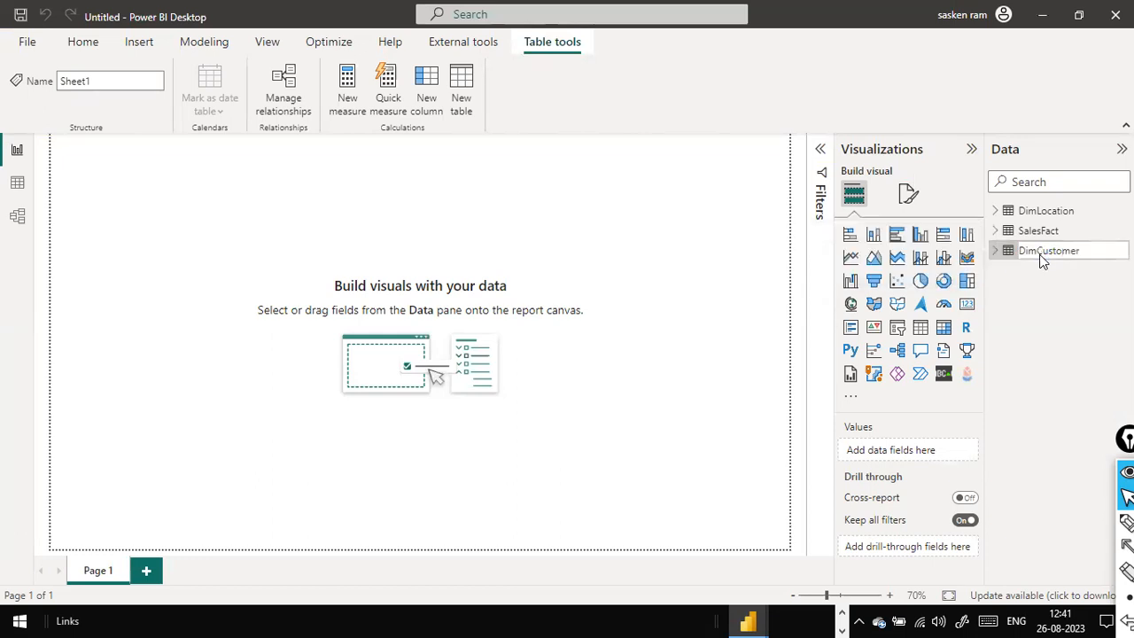
pyautogui.press('Return')
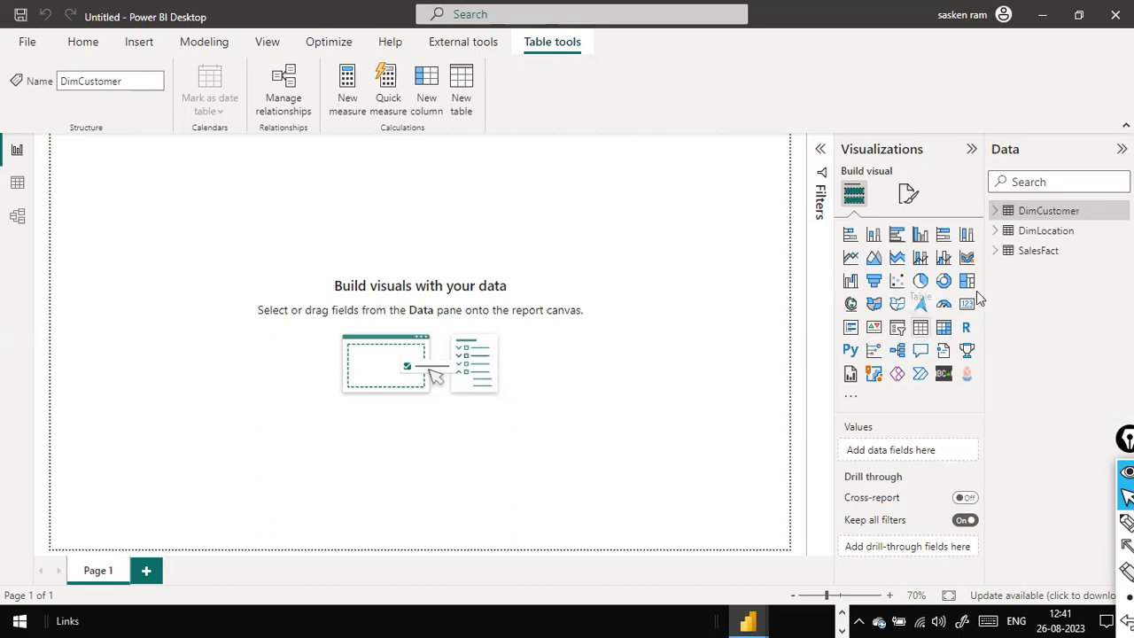
# Step: Add an empty table visual to the report page and place it near the middle of the canvas
pyautogui.click(919, 328)
pyautogui.moveTo(112, 172); pyautogui.dragTo(171, 204)
pyautogui.moveTo(275, 278); pyautogui.dragTo(474, 329)
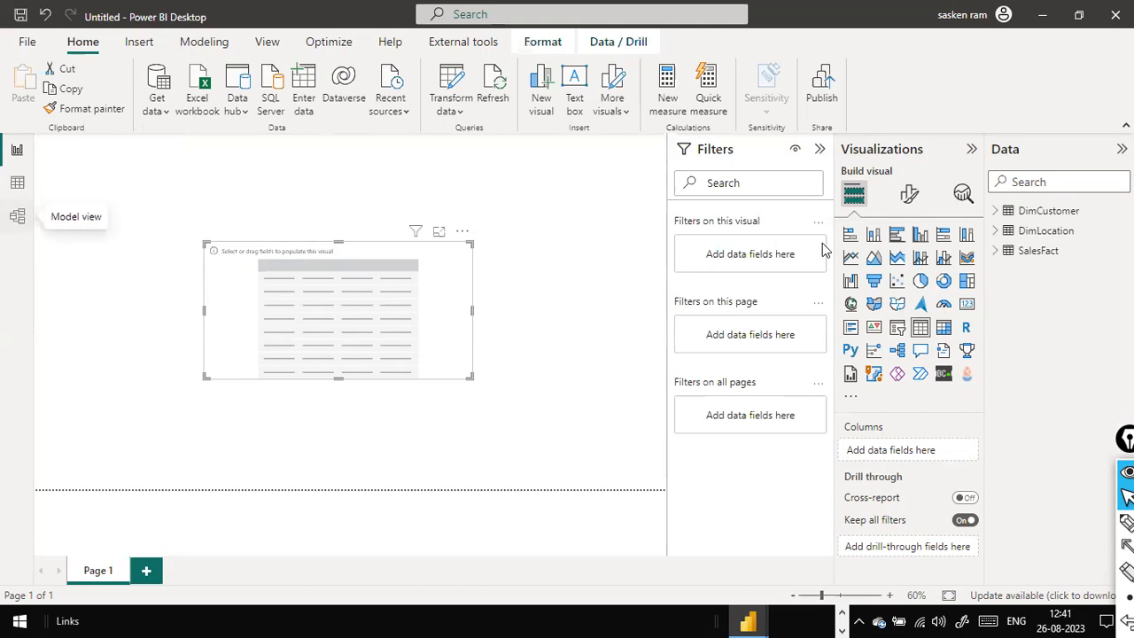
# Step: Fill the table visual with Location Name from DimLocation and Sales Amount from SalesFact
pyautogui.click(996, 211)
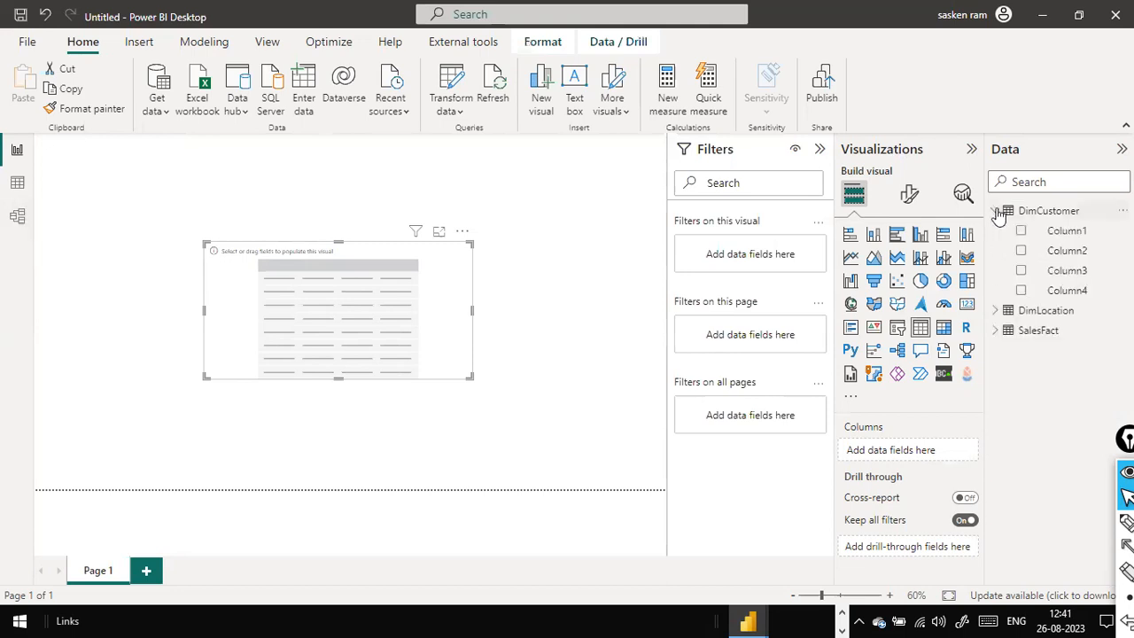
pyautogui.click(995, 331)
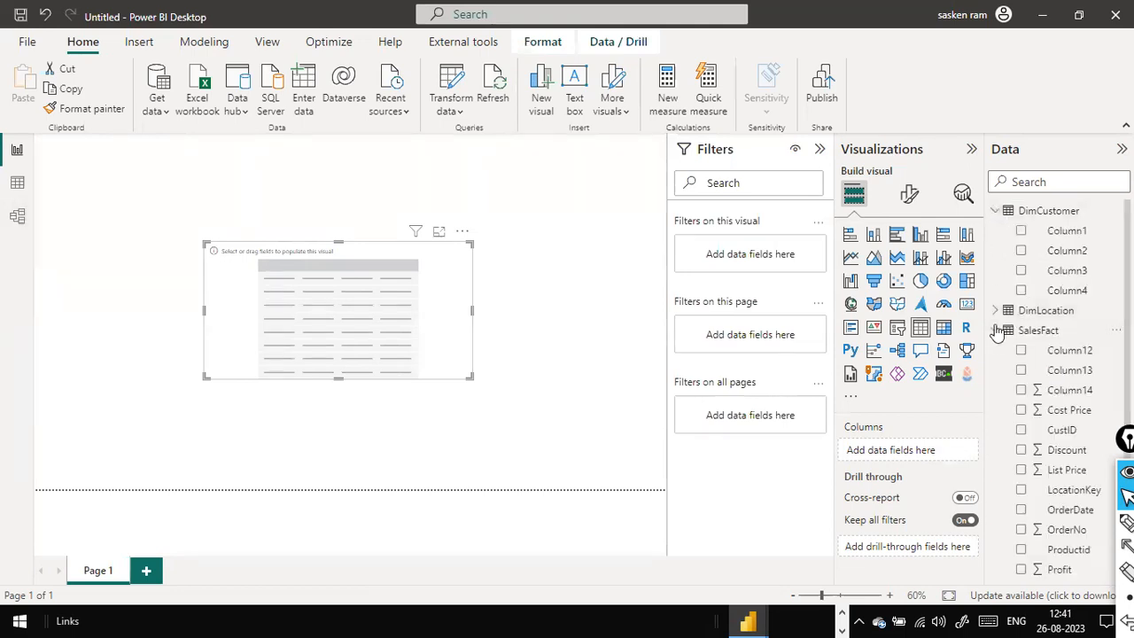
pyautogui.click(996, 310)
pyautogui.moveTo(1063, 331); pyautogui.dragTo(386, 316)
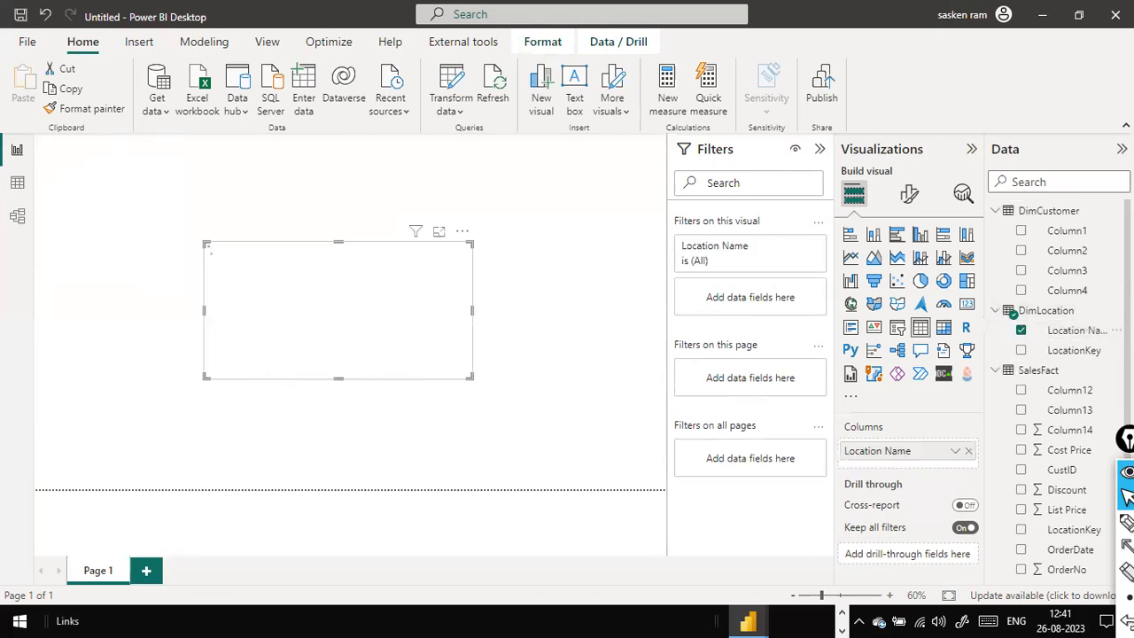
pyautogui.scroll(-2, 1098, 531)
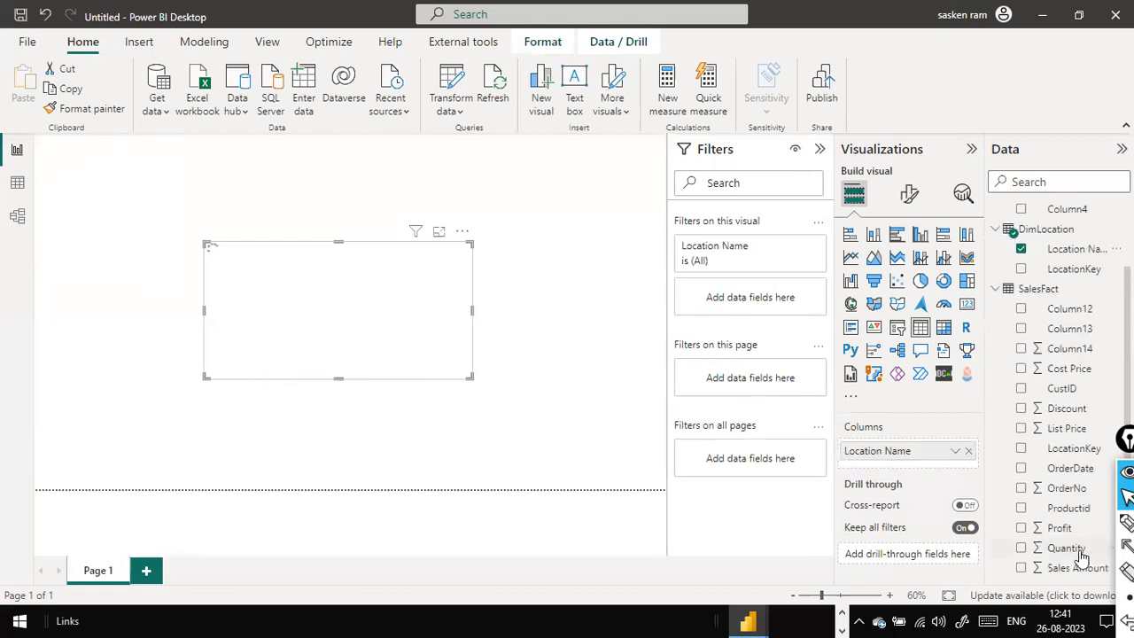
pyautogui.moveTo(1077, 572); pyautogui.dragTo(346, 276)
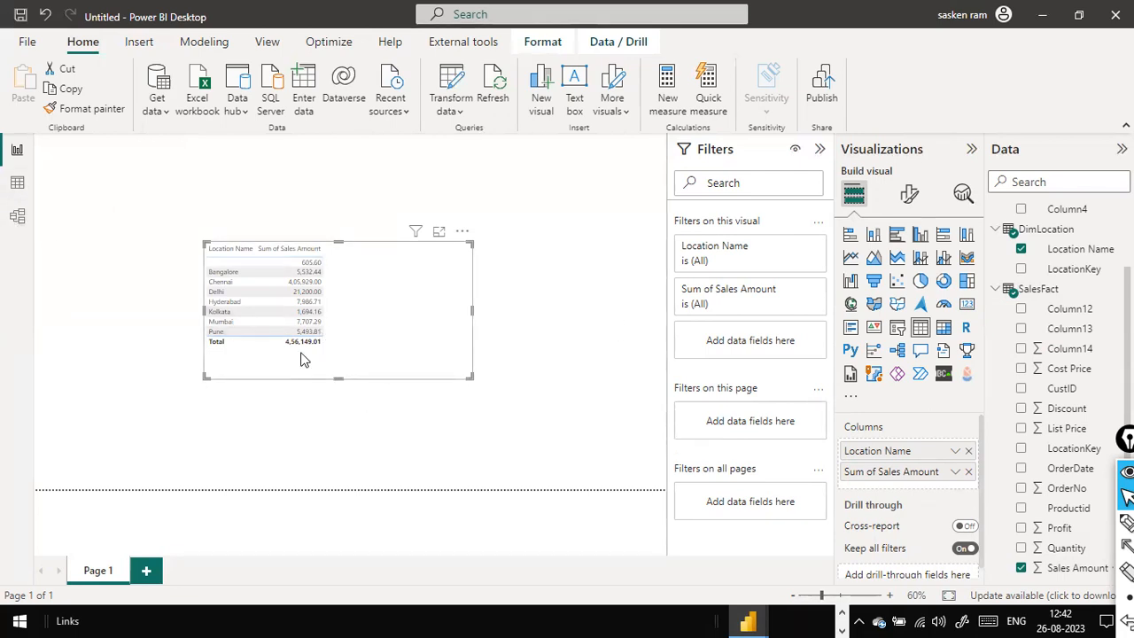
# Step: Narrow the location sales table and move it toward the canvas's left edge
pyautogui.moveTo(470, 309); pyautogui.dragTo(421, 296)
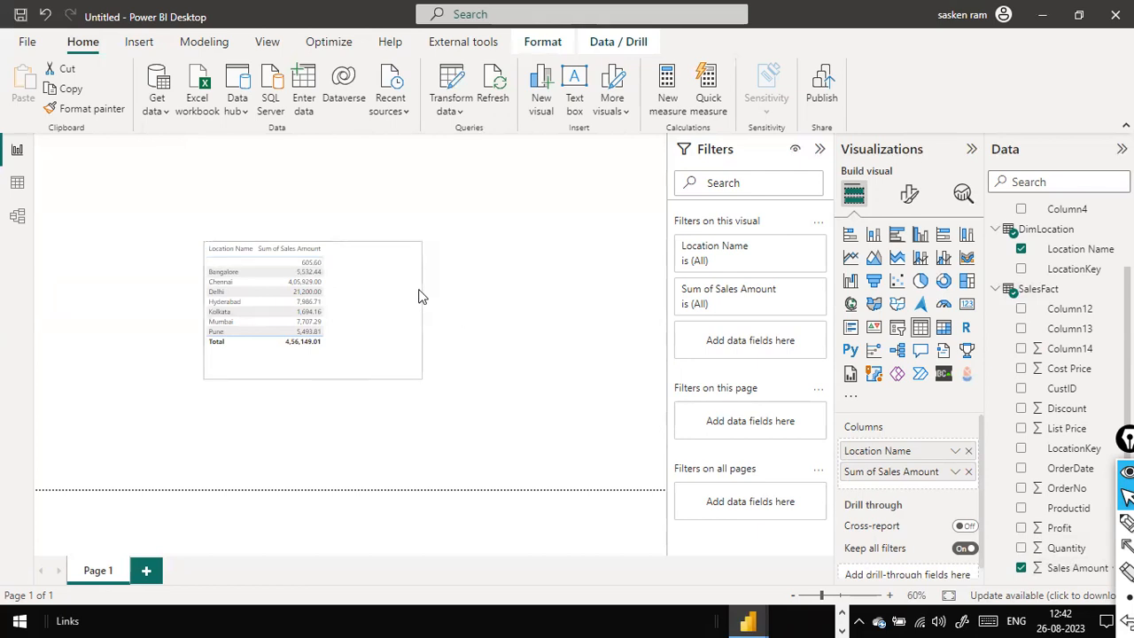
pyautogui.moveTo(377, 337); pyautogui.dragTo(278, 342)
pyautogui.click(518, 319)
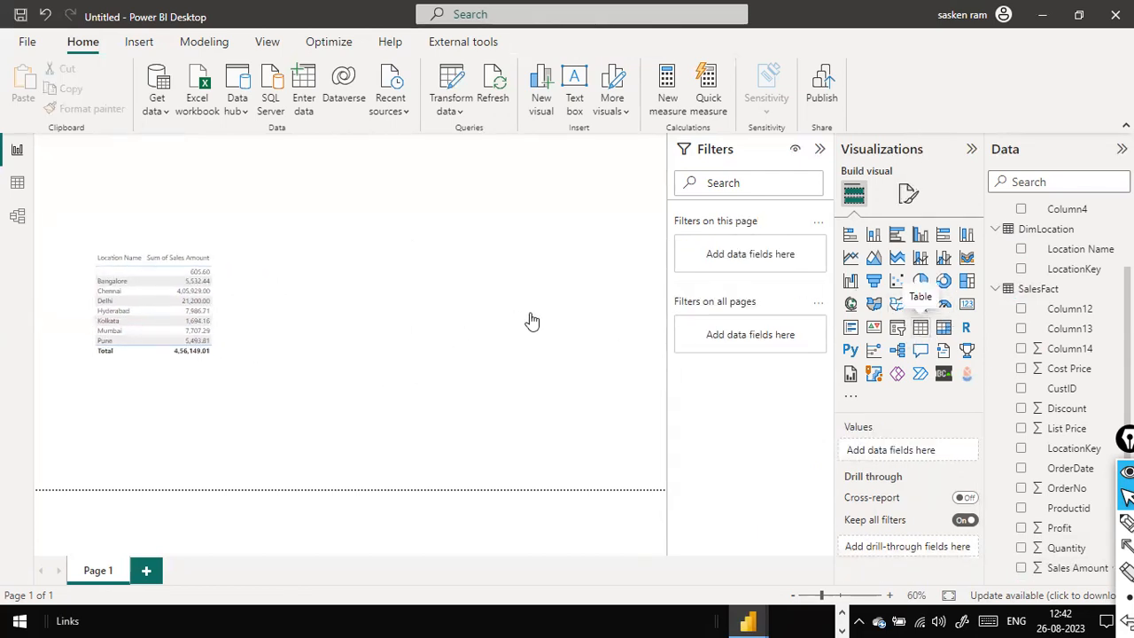
# Step: Add a second table visual showing only Sales Amount from SalesFact, and place it beside the location sales table with a gap between them
pyautogui.moveTo(201, 276); pyautogui.dragTo(346, 275)
pyautogui.moveTo(273, 180); pyautogui.dragTo(461, 244)
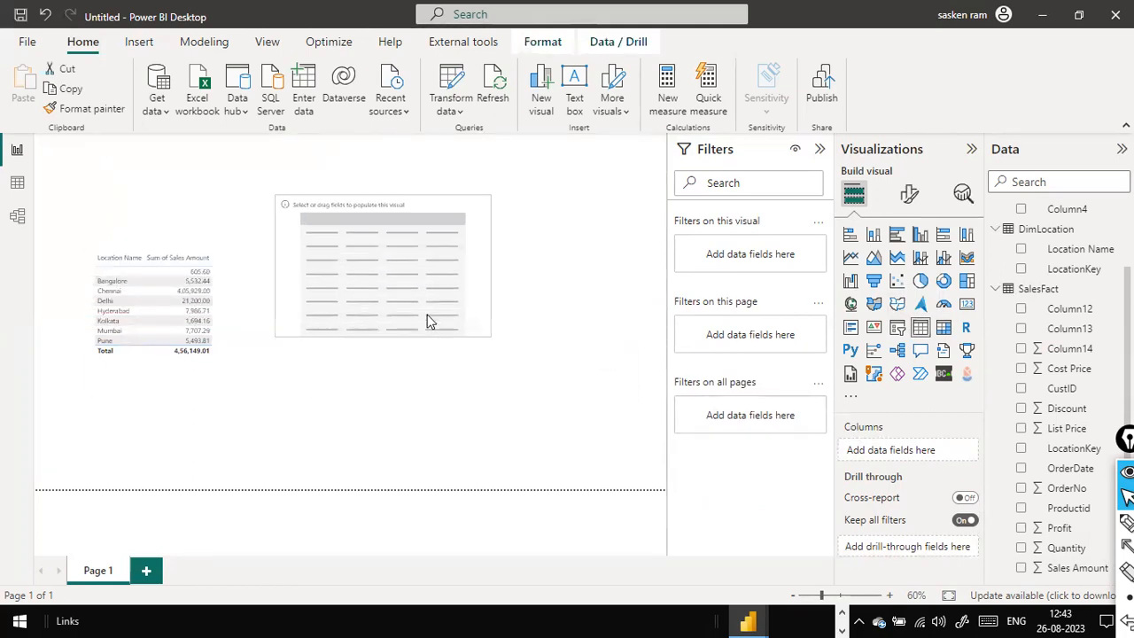
pyautogui.moveTo(427, 315); pyautogui.dragTo(400, 298)
pyautogui.click(468, 298)
pyautogui.moveTo(433, 232); pyautogui.dragTo(455, 301)
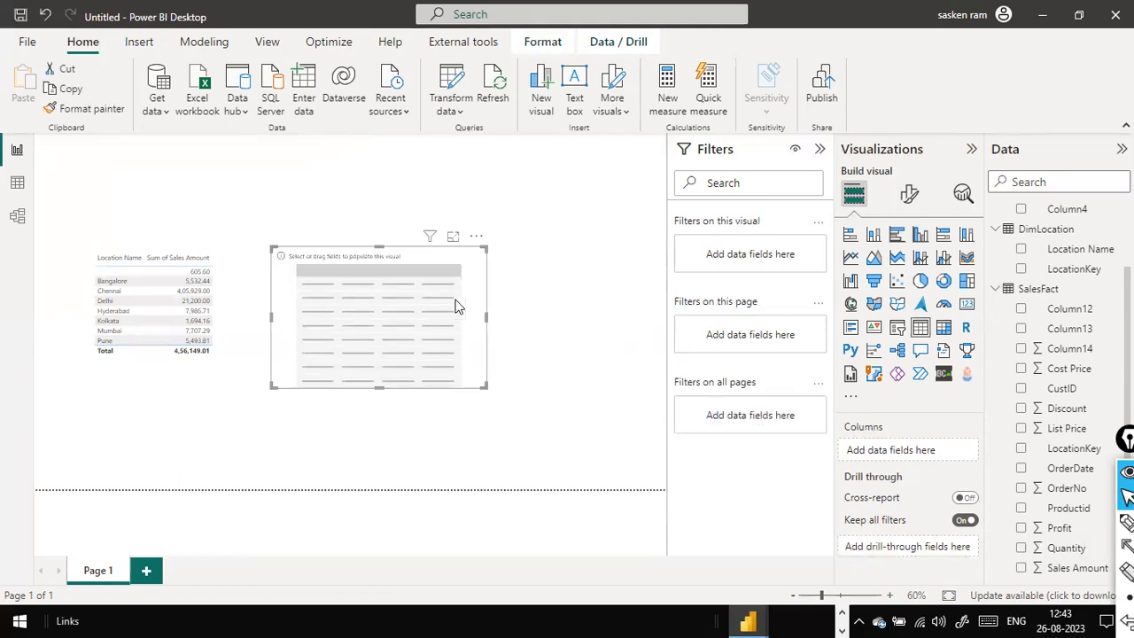
pyautogui.moveTo(1058, 576); pyautogui.dragTo(387, 322)
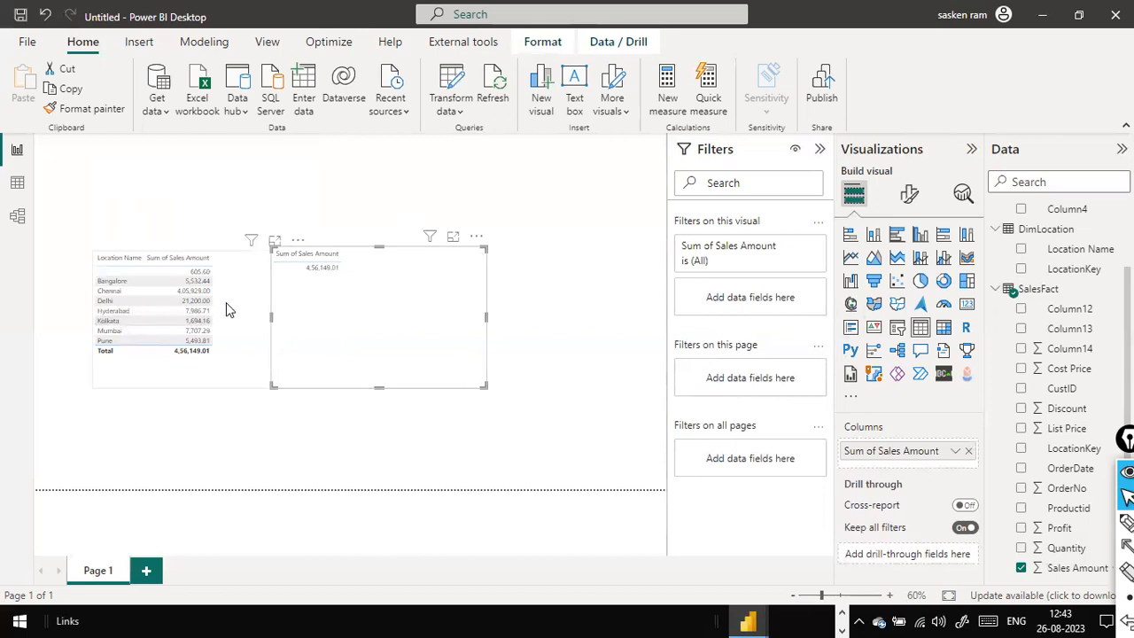
pyautogui.click(305, 331)
pyautogui.moveTo(373, 332); pyautogui.dragTo(459, 335)
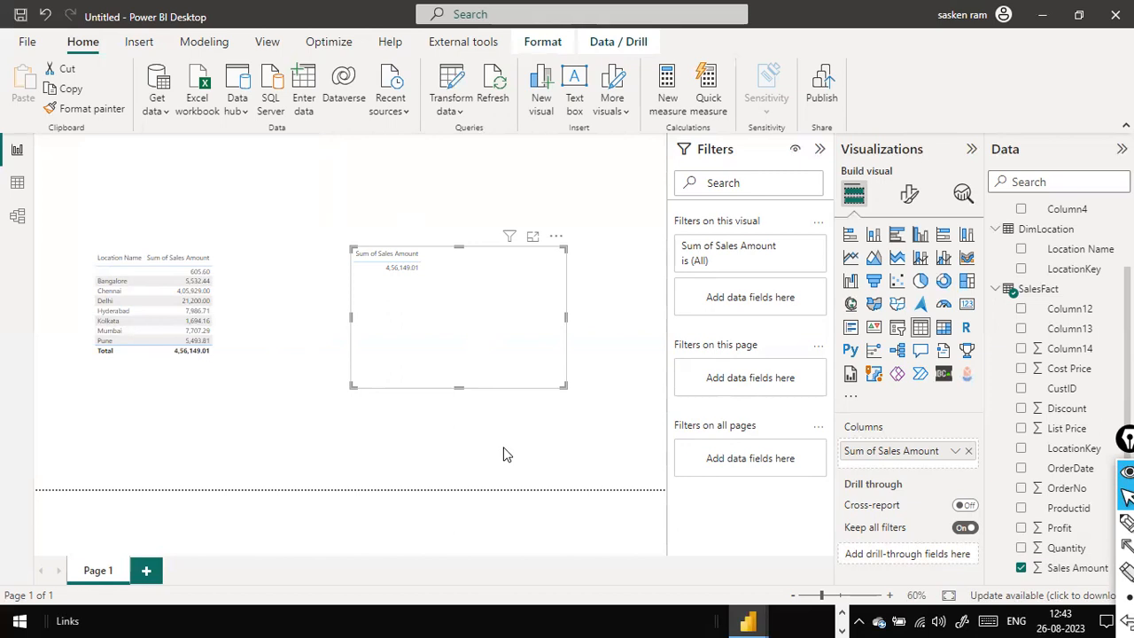
# Step: Delete the relationship between SalesFact and DimLocation in the data model, and return to the report page
pyautogui.click(17, 215)
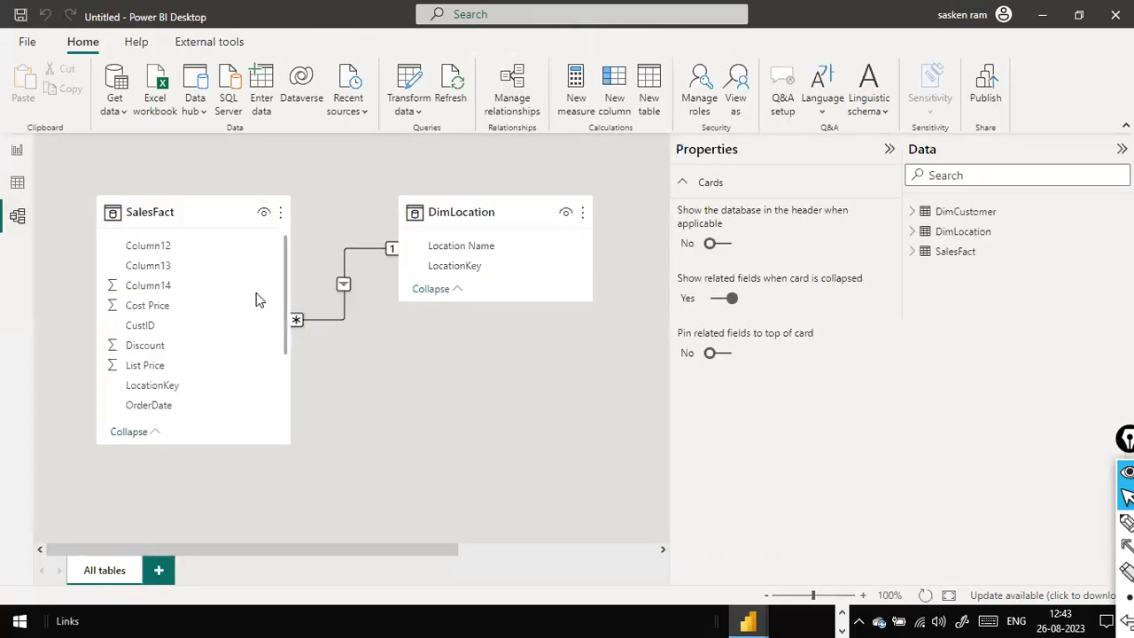
pyautogui.rightClick(343, 286)
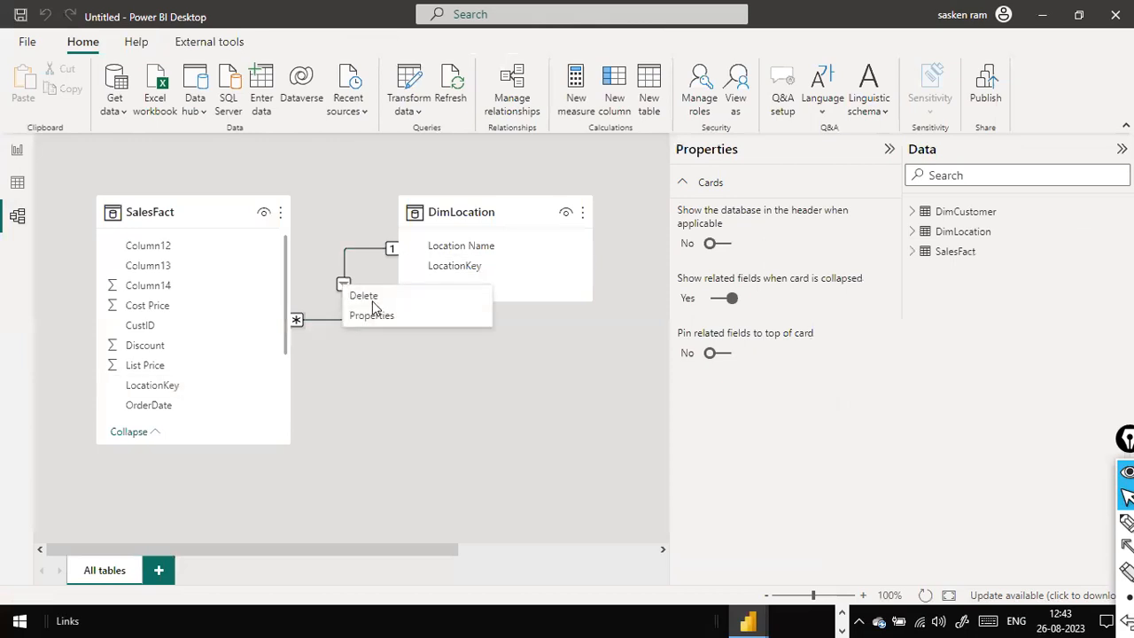
pyautogui.click(369, 298)
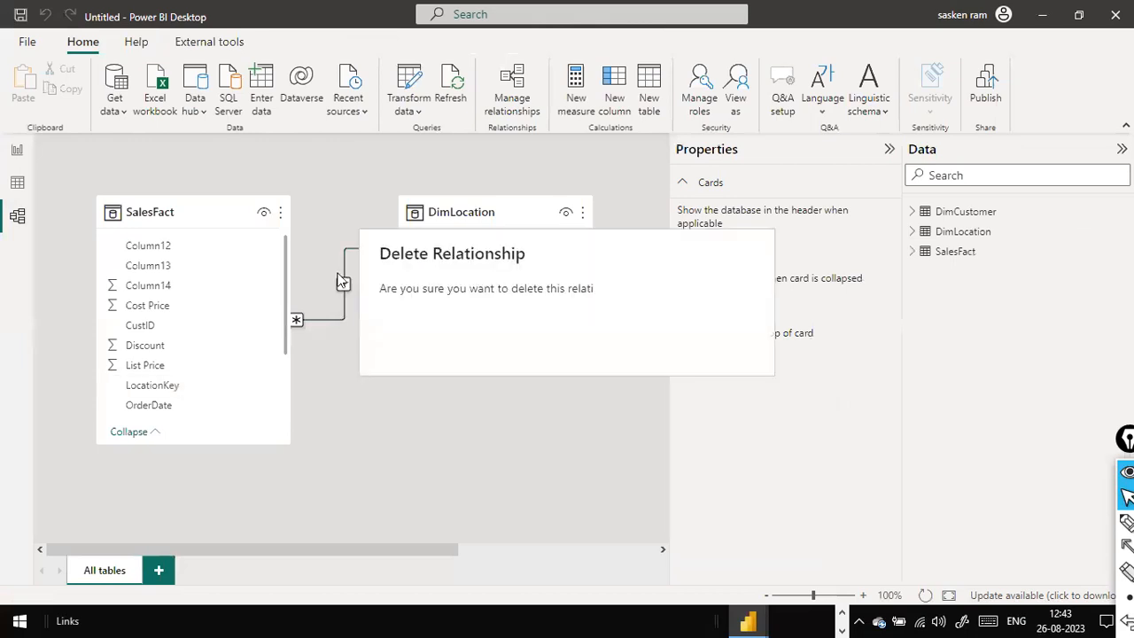
pyautogui.click(661, 342)
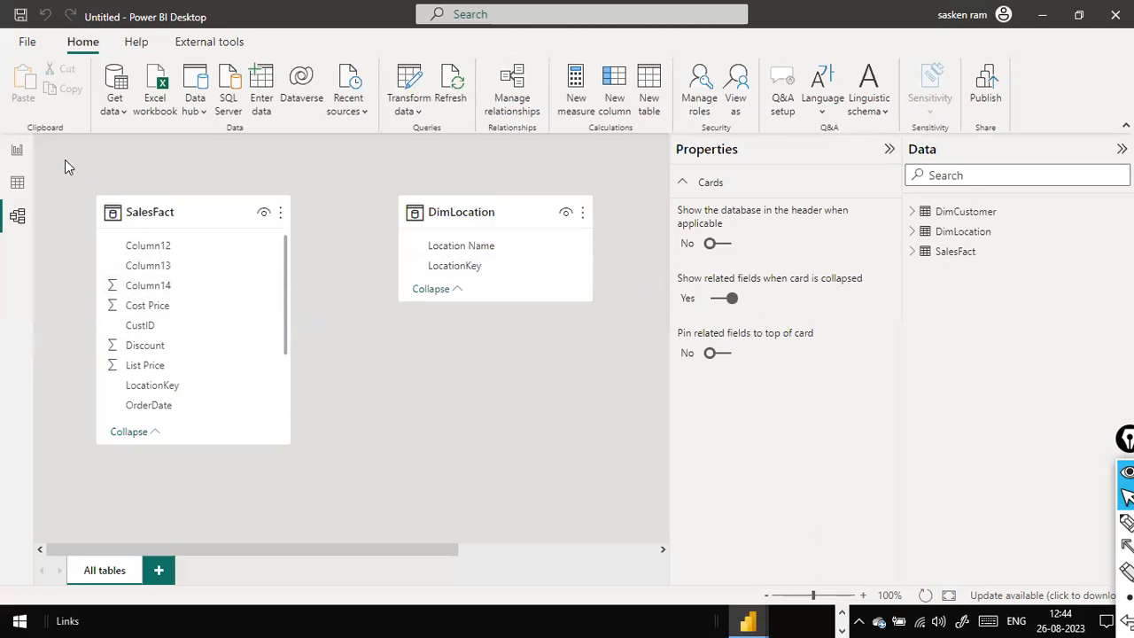
pyautogui.click(20, 163)
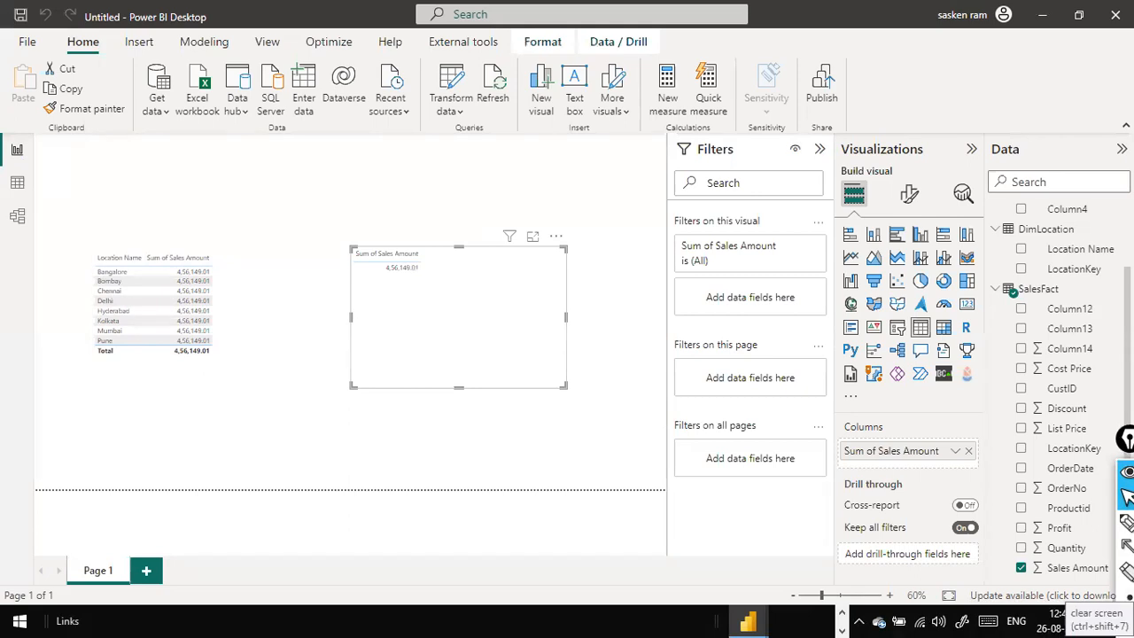
pyautogui.press('super')
pyautogui.press('super')
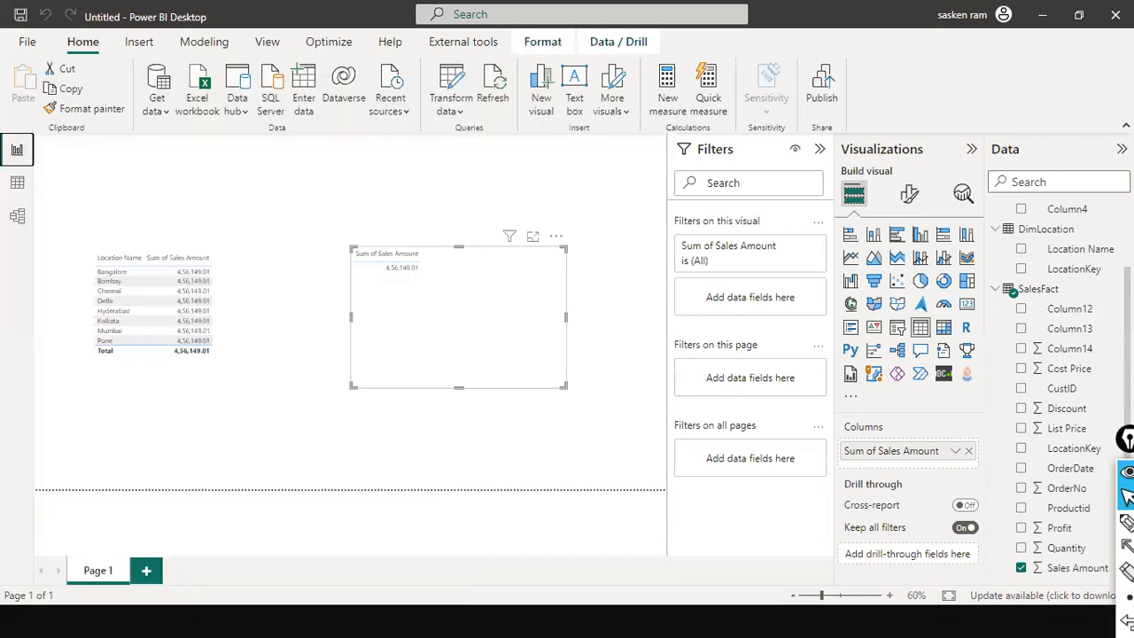
pyautogui.hotkey('alt', 'Tab')
pyautogui.hotkey('alt', 'Tab')
pyautogui.hotkey('alt', 'Tab')
pyautogui.hotkey('alt', 'Tab')
pyautogui.hotkey('alt', 'Tab')
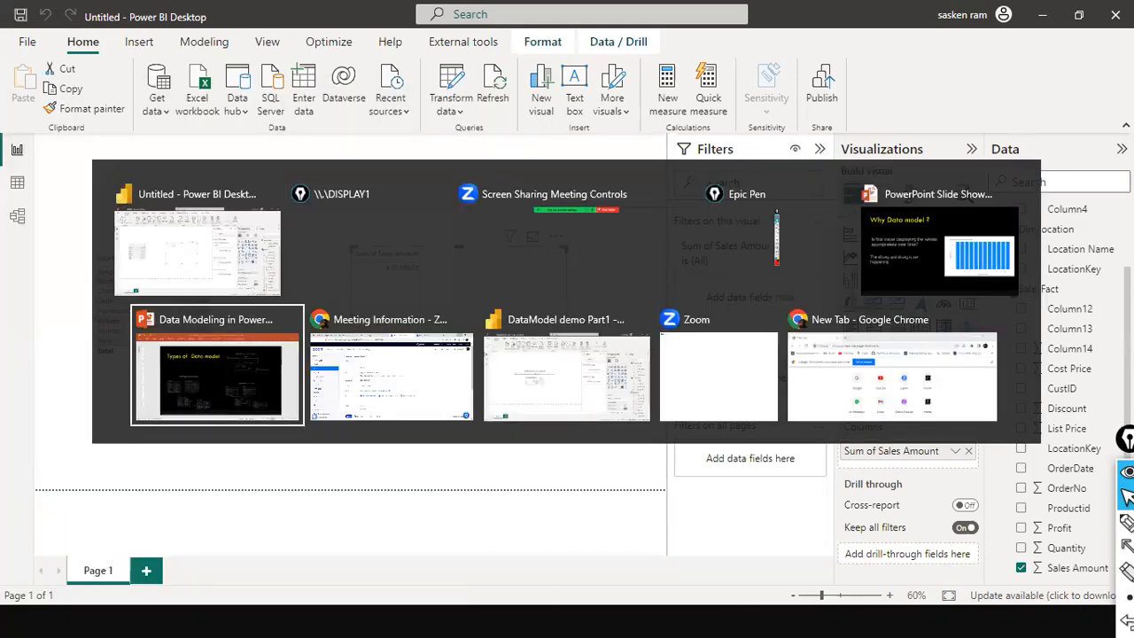
pyautogui.hotkey('alt', 'Tab')
pyautogui.hotkey('alt', 'Tab')
pyautogui.press('Escape')
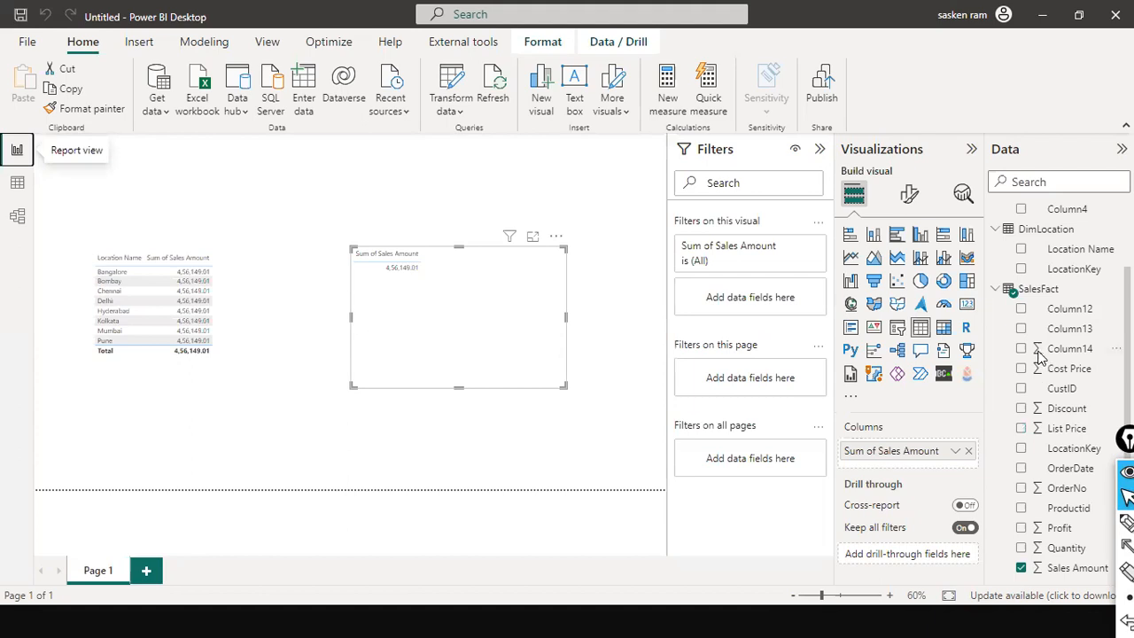
pyautogui.hotkey('alt', 'Tab')
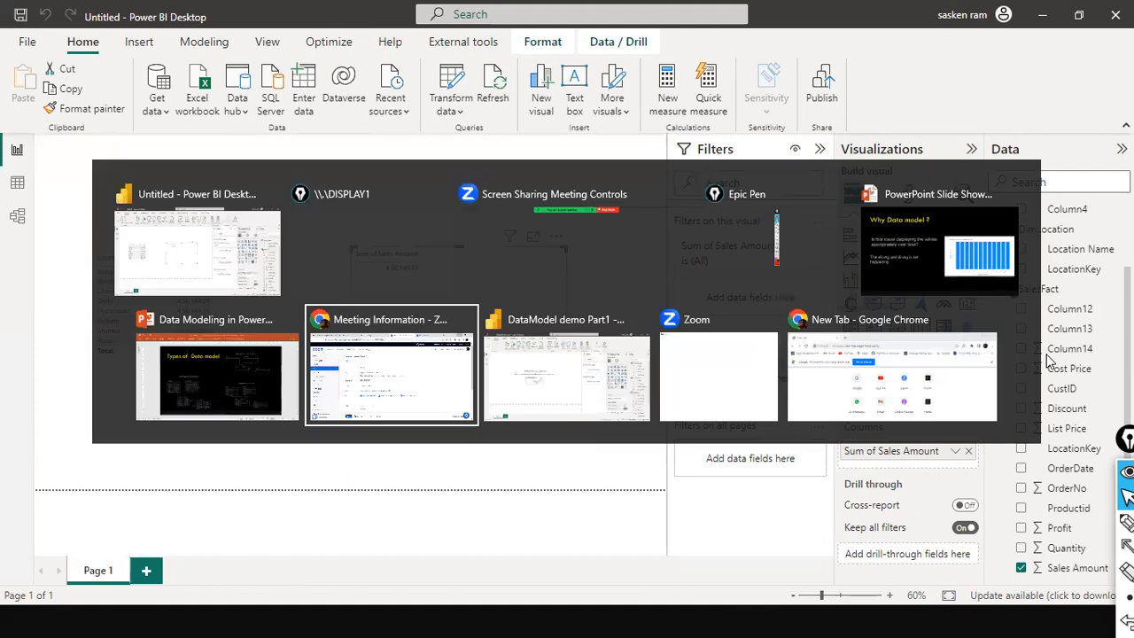
pyautogui.hotkey('alt', 'Tab')
pyautogui.hotkey('alt', 'Tab')
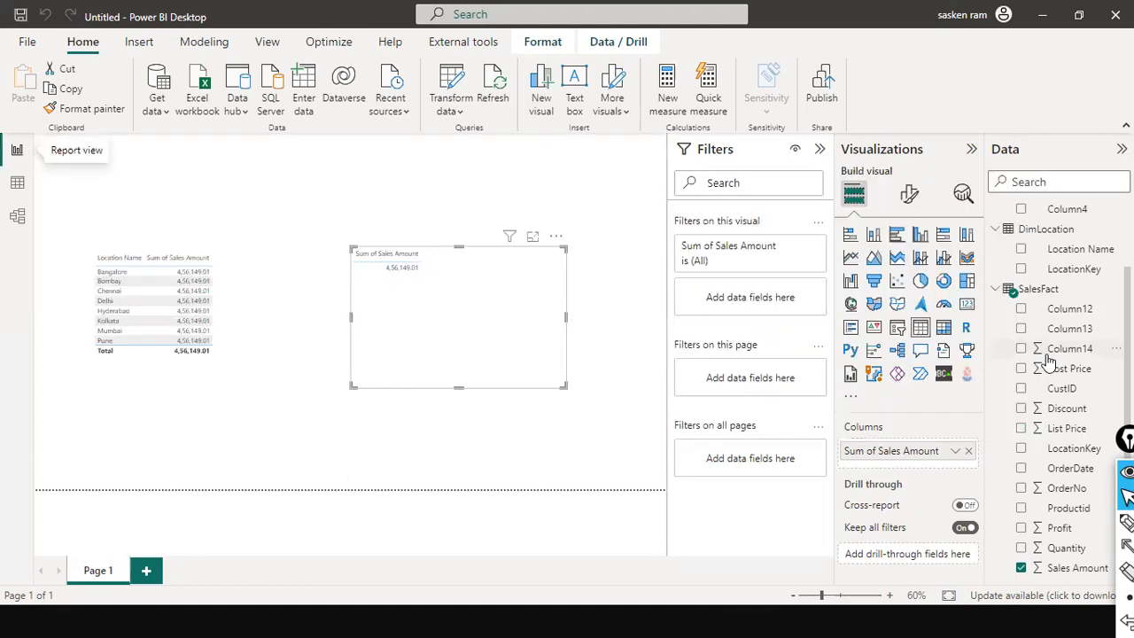
# Step: Switch to File Explorer and look through the files in the dat1 folder on drive D
pyautogui.press('super')
pyautogui.write('file e')
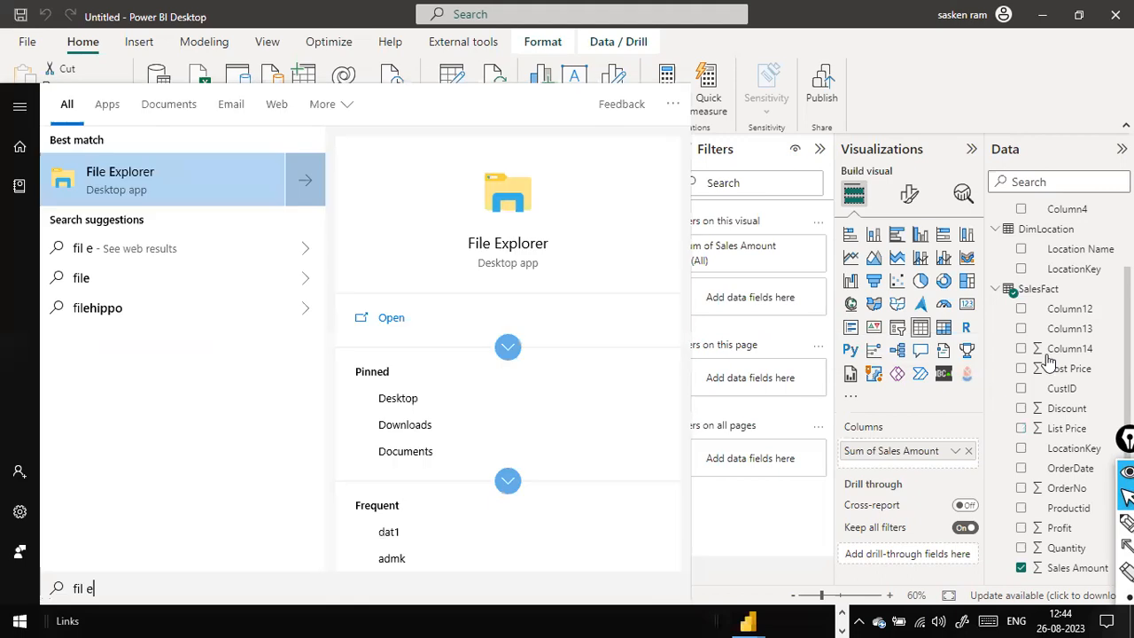
pyautogui.write('xplor')
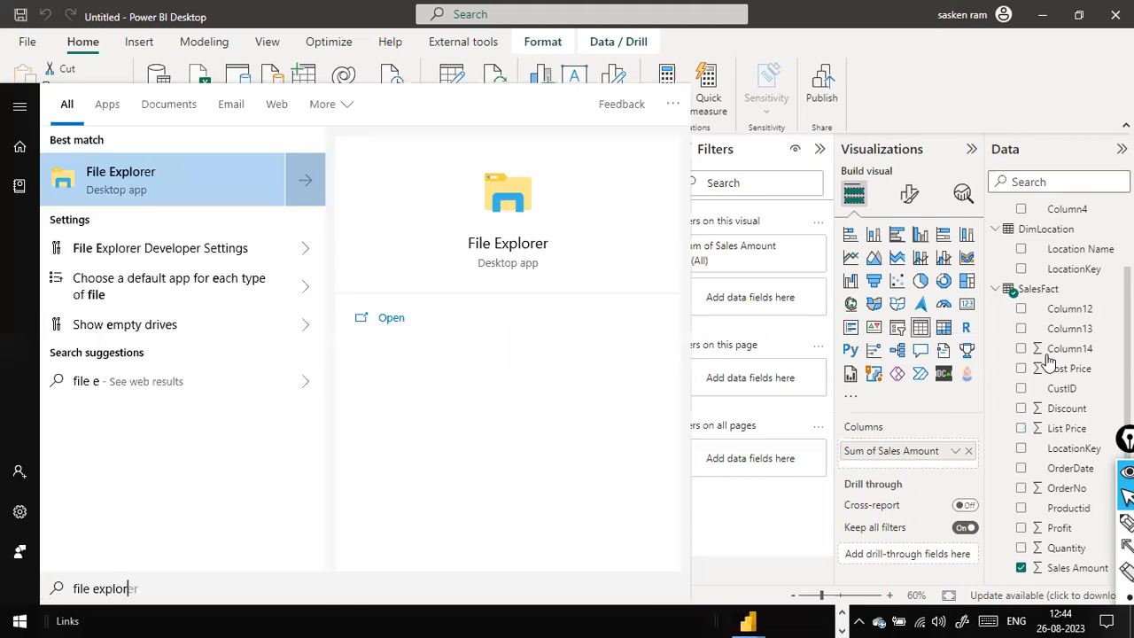
pyautogui.press('Escape')
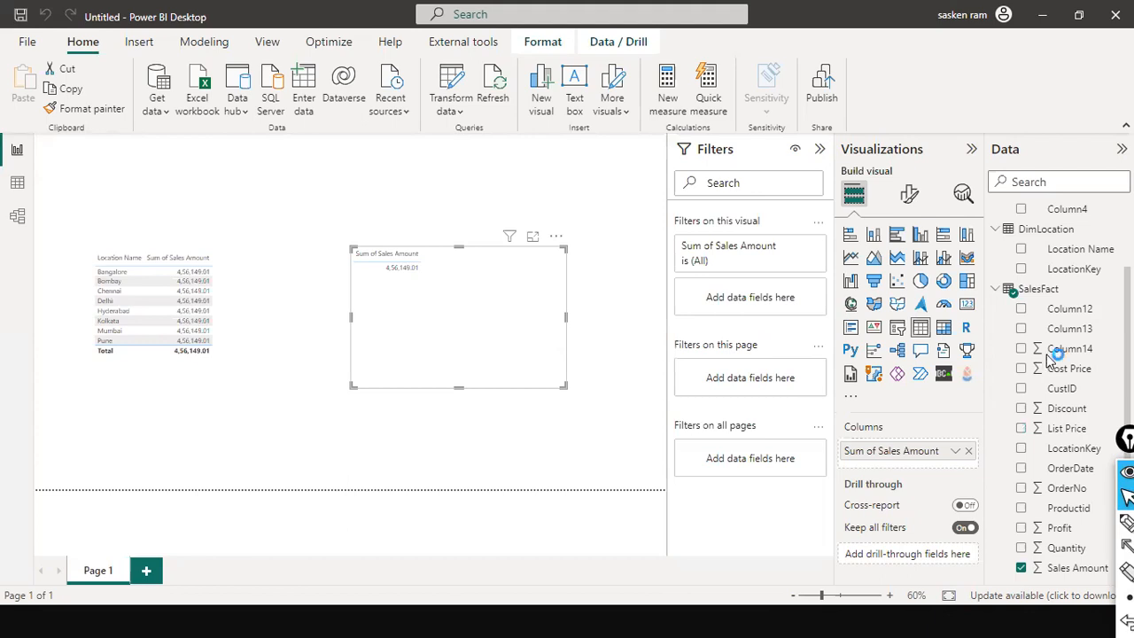
pyautogui.click(382, 620)
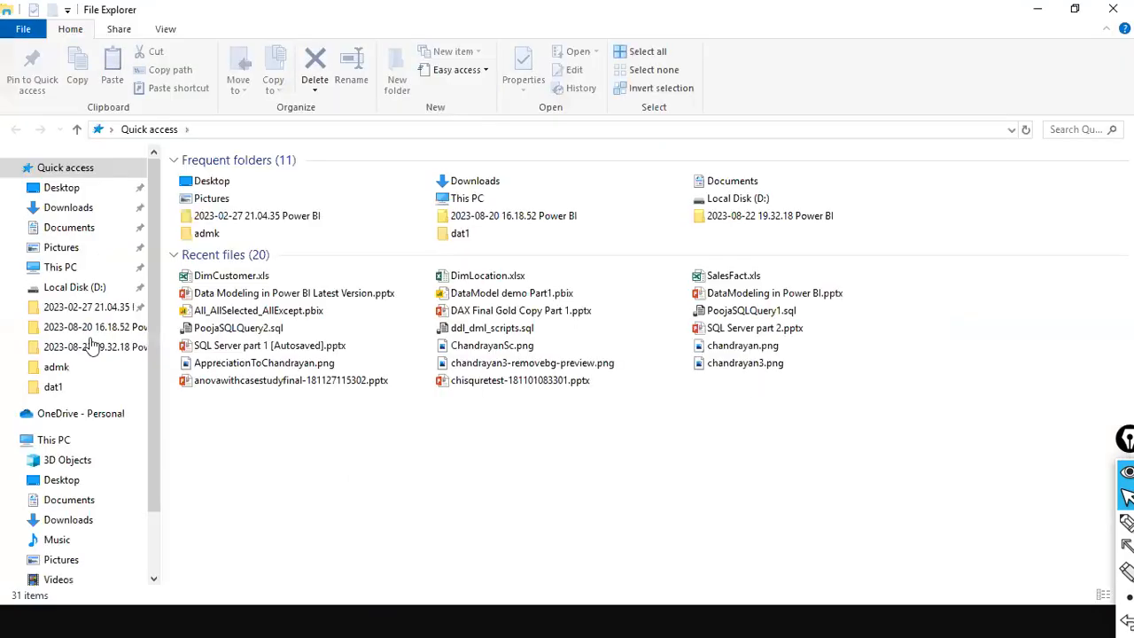
pyautogui.click(96, 289)
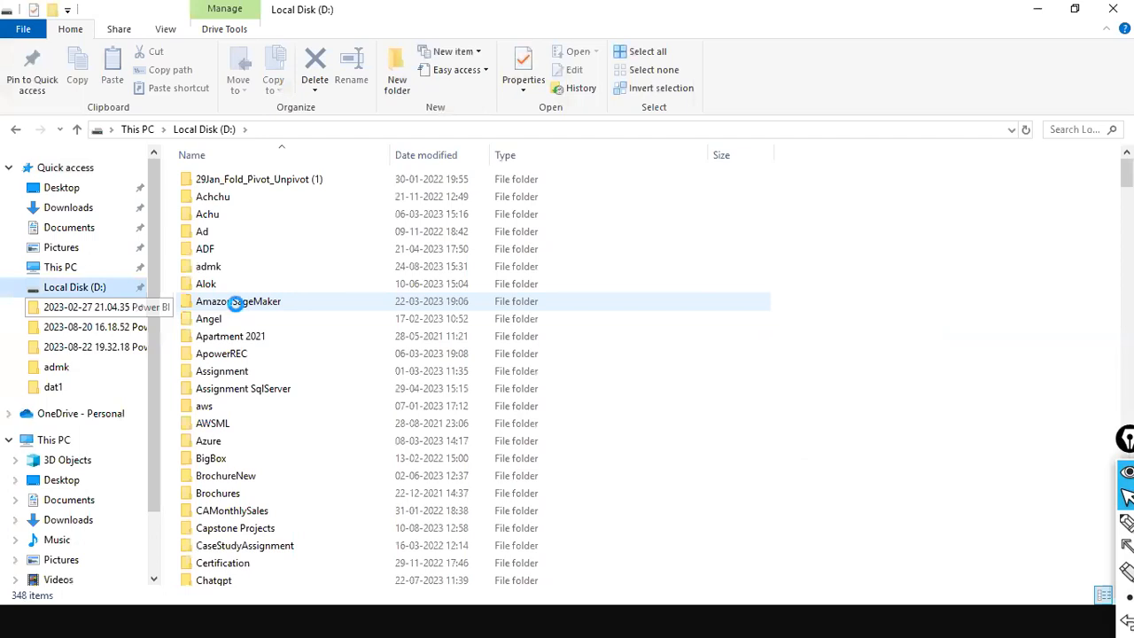
pyautogui.write('dat1')
pyautogui.doubleClick(221, 248)
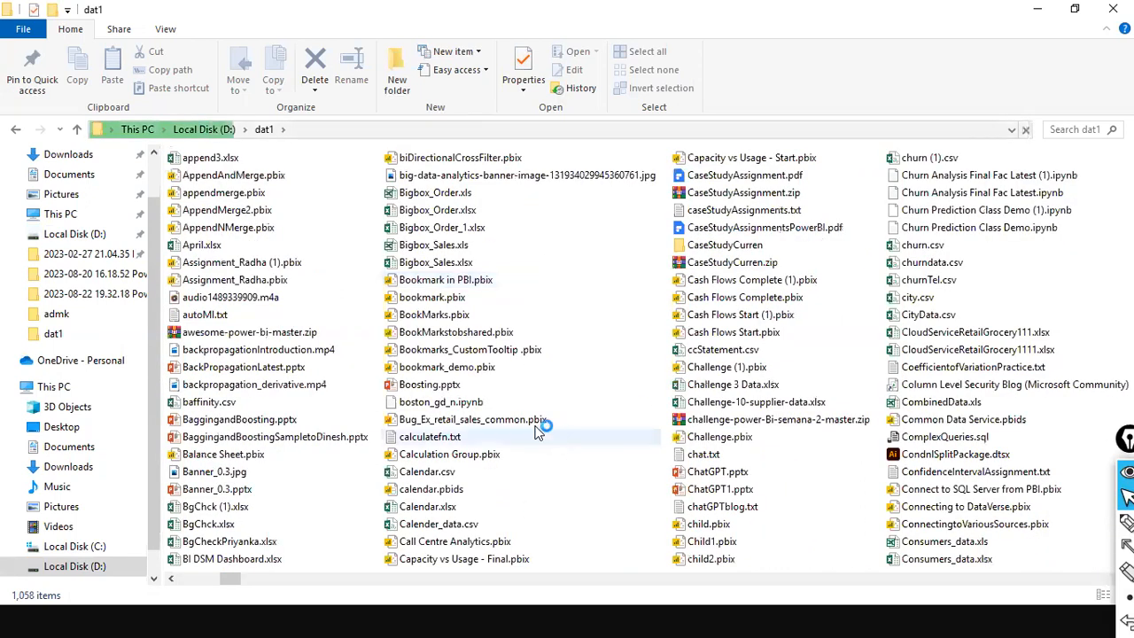
pyautogui.click(496, 437)
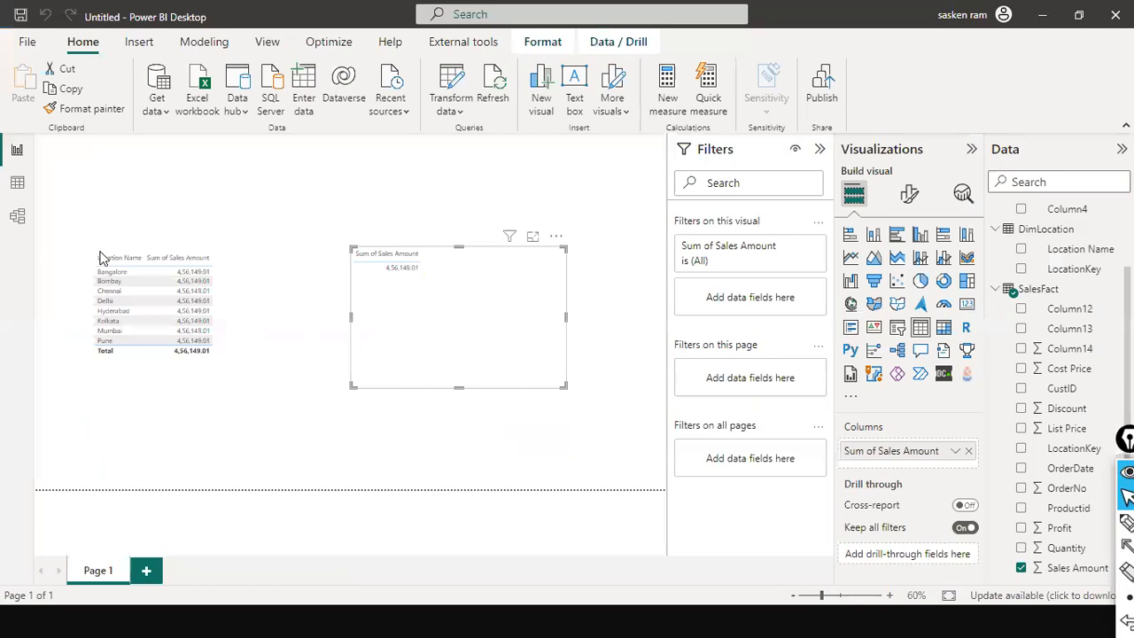
# Step: Set the location sales table's global font size to 13 and make the table visual taller
pyautogui.click(250, 269)
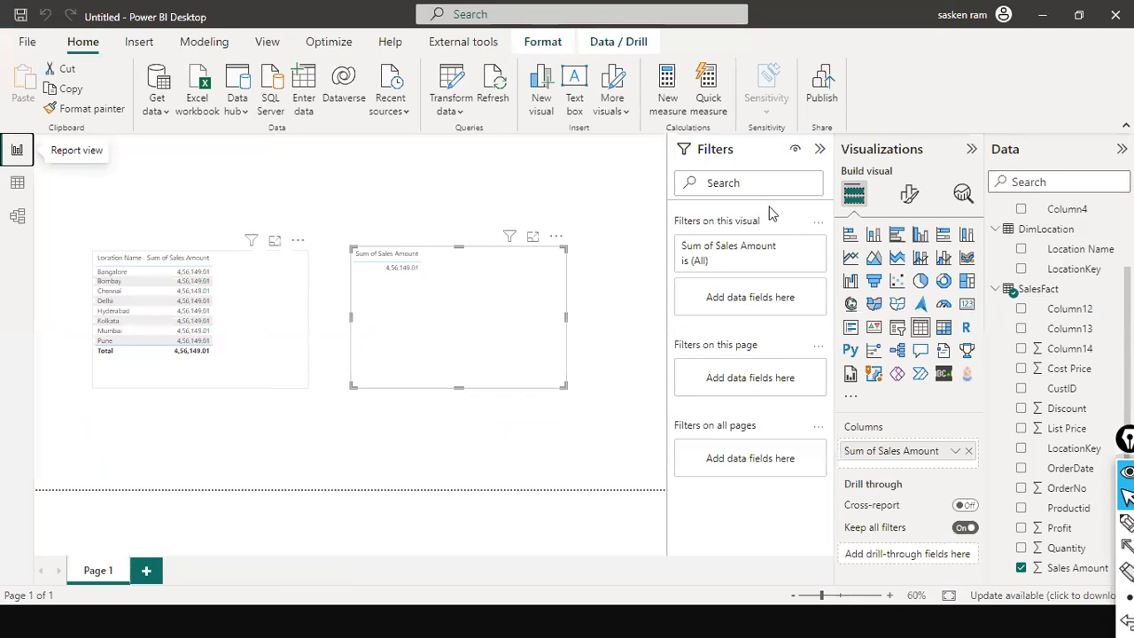
pyautogui.click(909, 195)
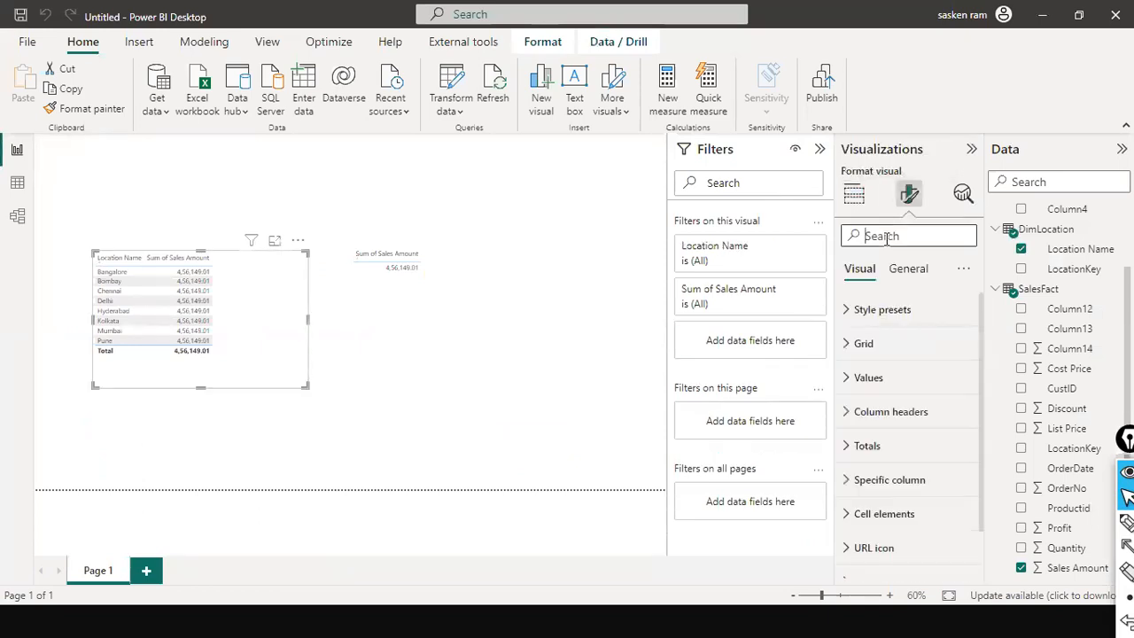
pyautogui.write('font')
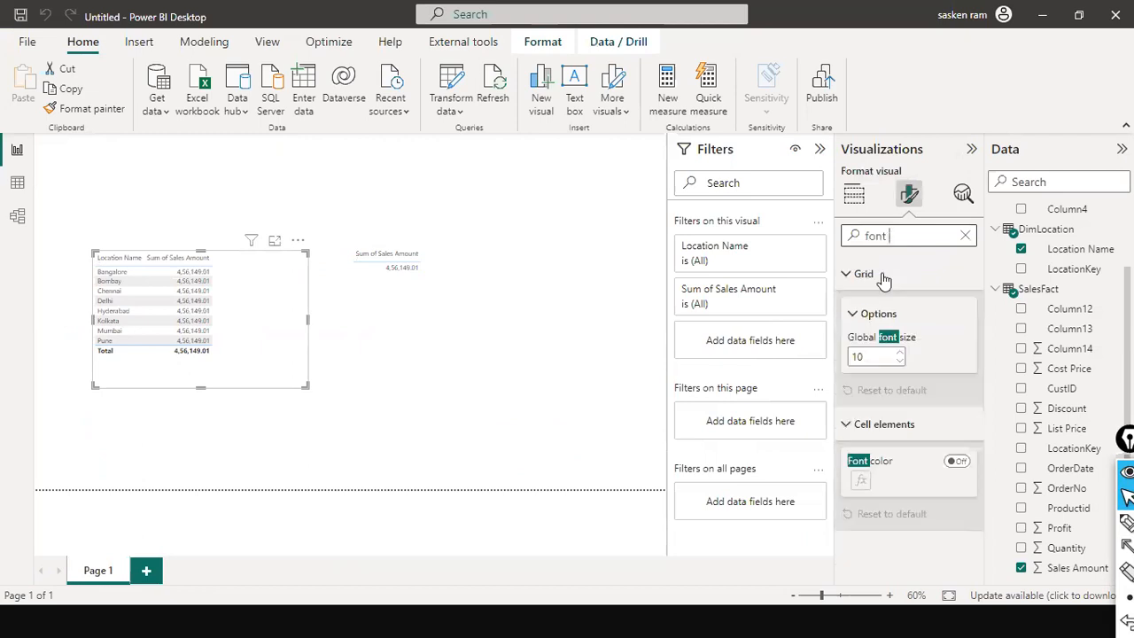
pyautogui.click(899, 353)
pyautogui.click(899, 352)
pyautogui.click(899, 353)
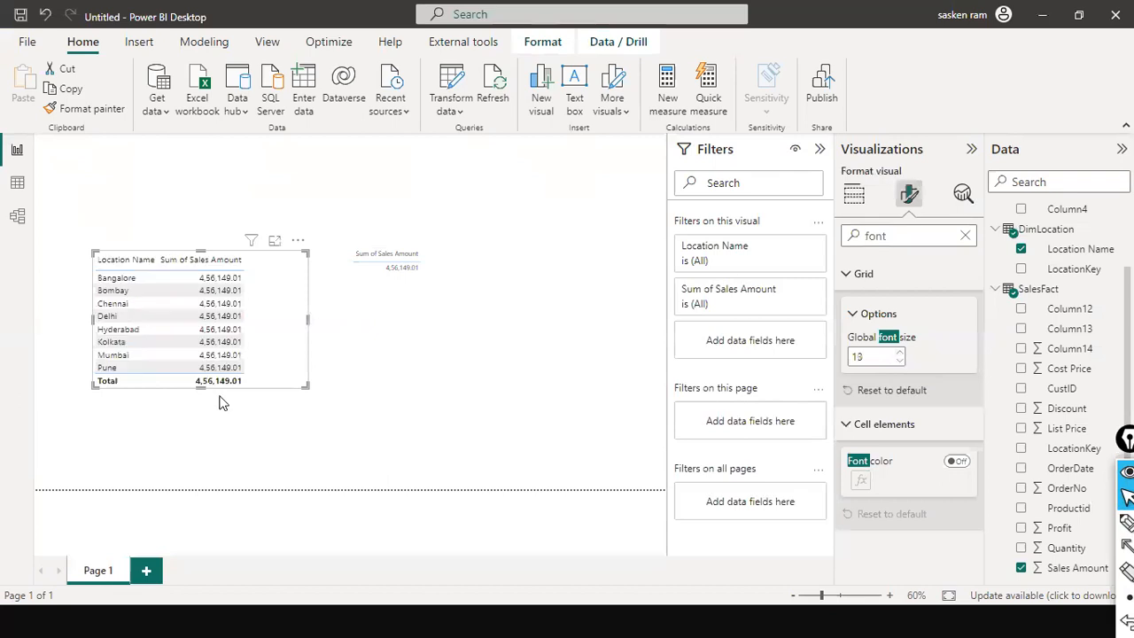
pyautogui.moveTo(203, 384); pyautogui.dragTo(213, 448)
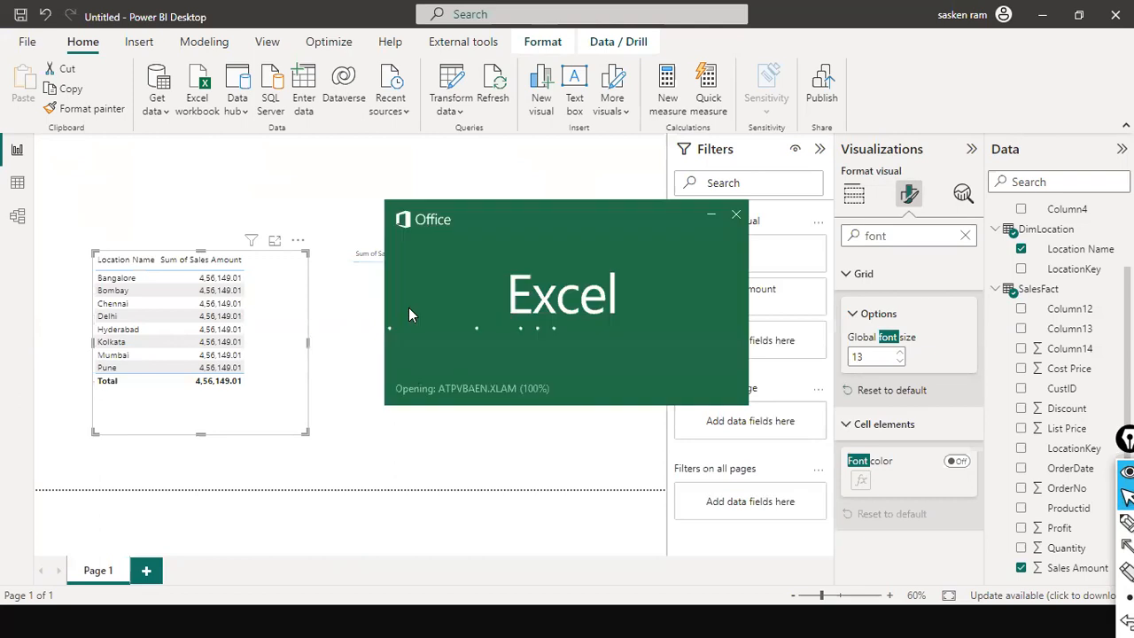
# Step: Switch between File Explorer and Power BI Desktop, and open the report's data model diagram
pyautogui.hotkey('alt', 'Tab')
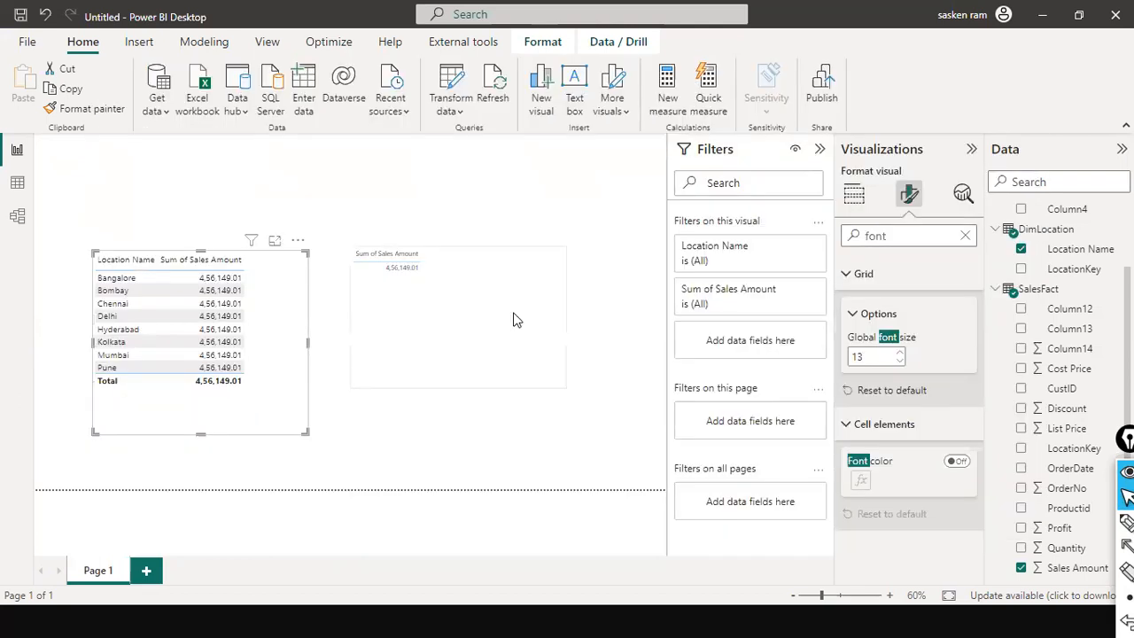
pyautogui.hotkey('alt', 'Tab')
pyautogui.press('Tab')
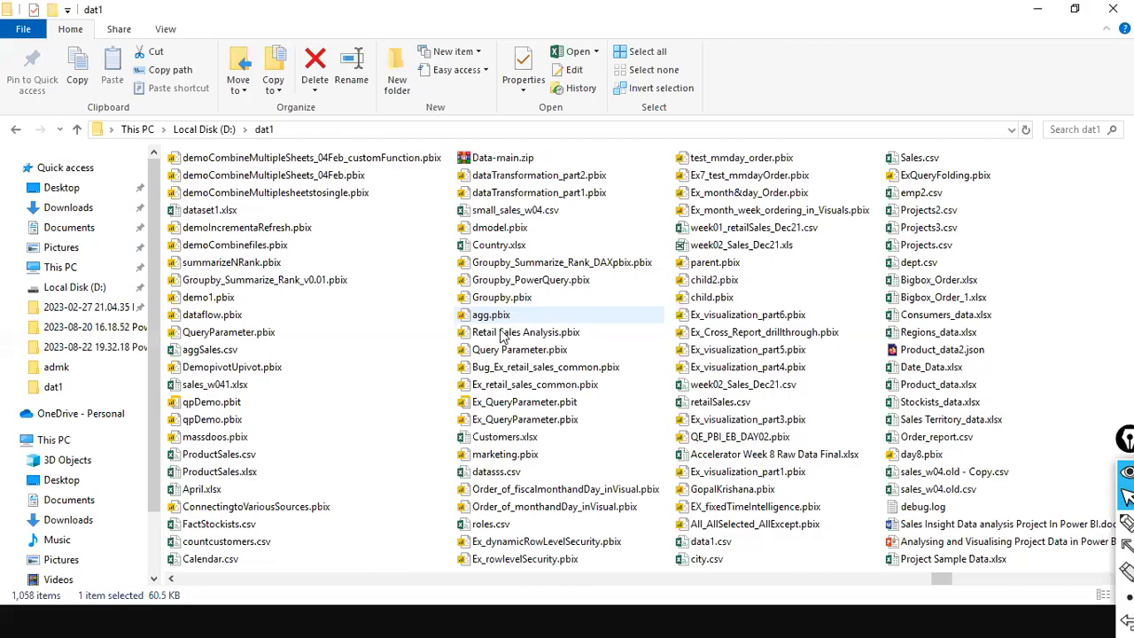
pyautogui.hotkey('alt', 'Tab')
pyautogui.hotkey('alt', 'Tab')
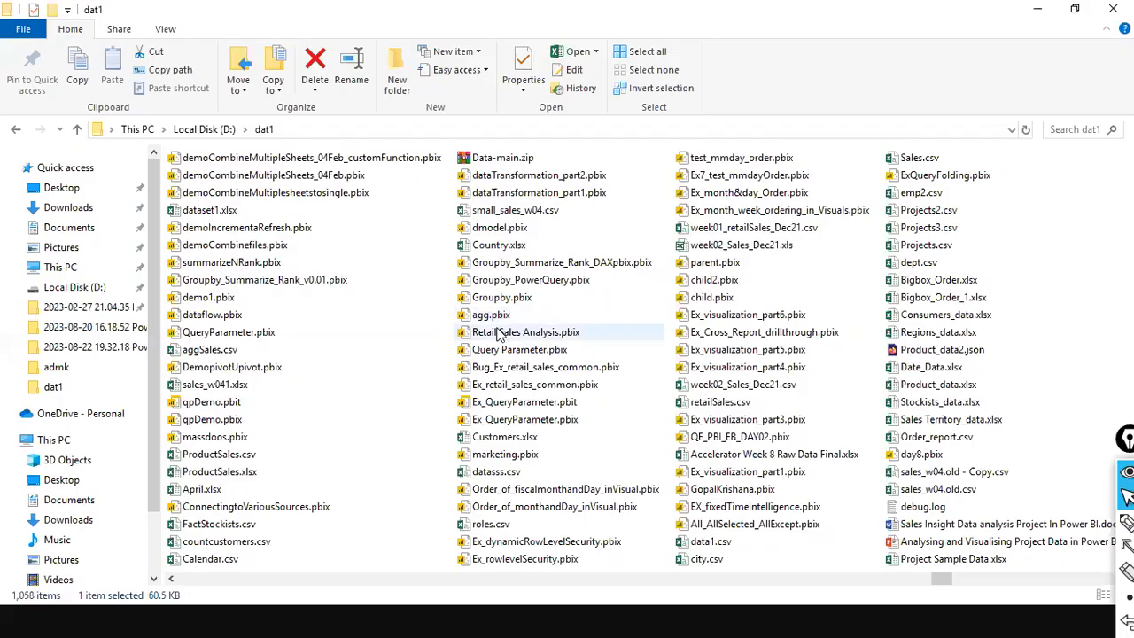
pyautogui.hotkey('alt', 'Tab')
pyautogui.click(17, 215)
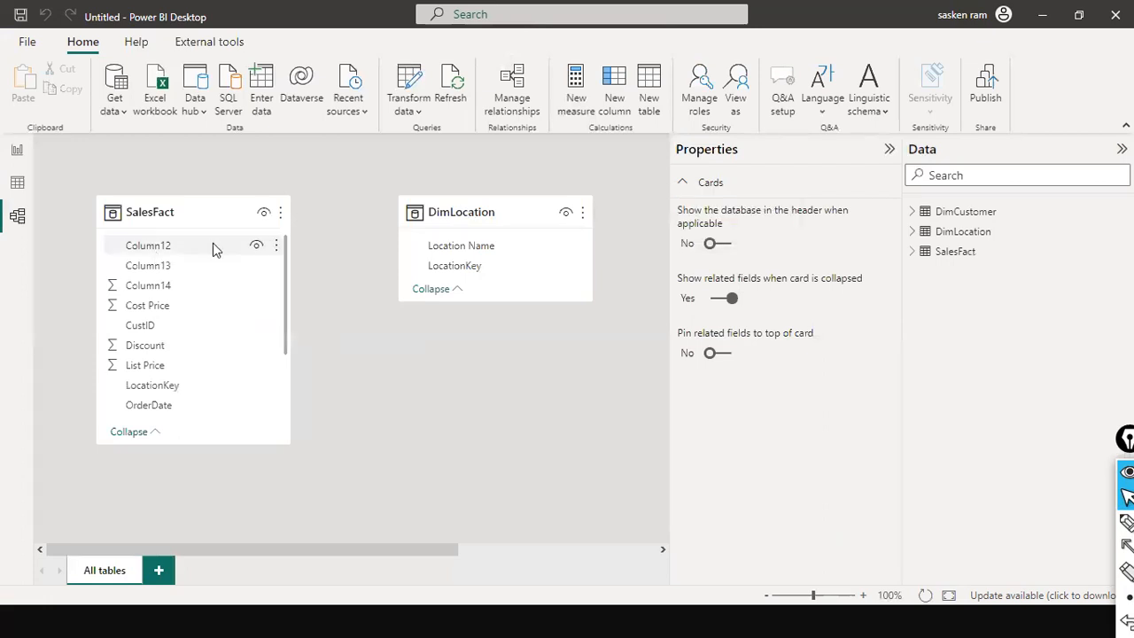
# Step: Switch to the empty Excel window and shrink it to a small floating window over the dat1 folder
pyautogui.hotkey('alt', 'Tab')
pyautogui.hotkey('alt', 'Tab')
pyautogui.hotkey('alt', 'Tab')
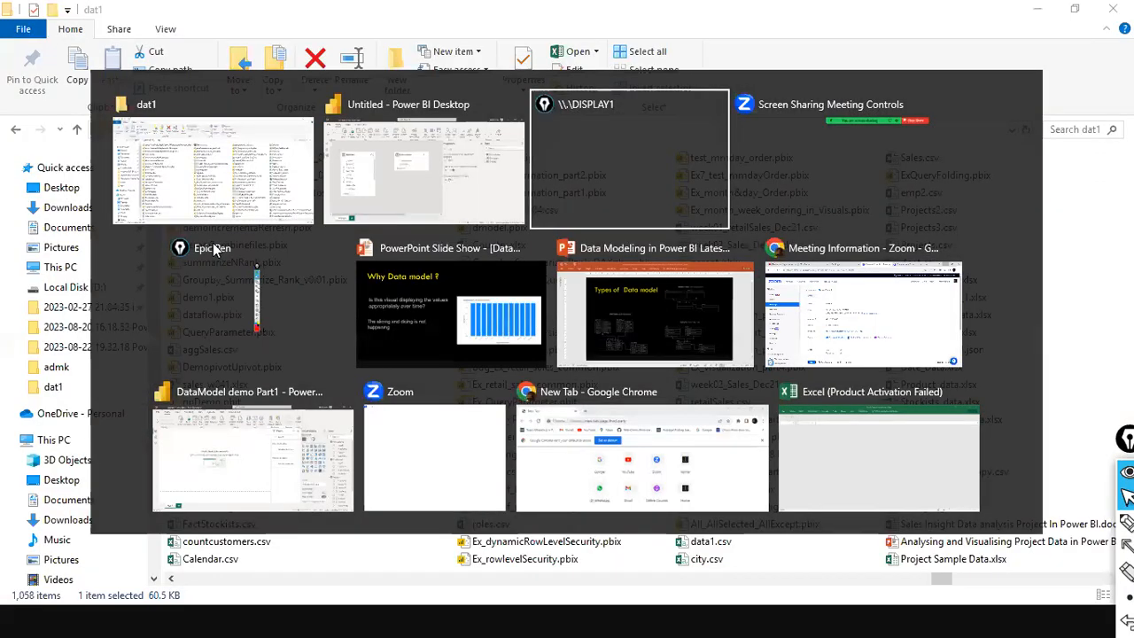
pyautogui.hotkey('alt', 'Tab')
pyautogui.hotkey('alt', 'Tab')
pyautogui.hotkey('alt', 'Tab')
pyautogui.hotkey('alt', 'Tab')
pyautogui.hotkey('alt', 'Tab')
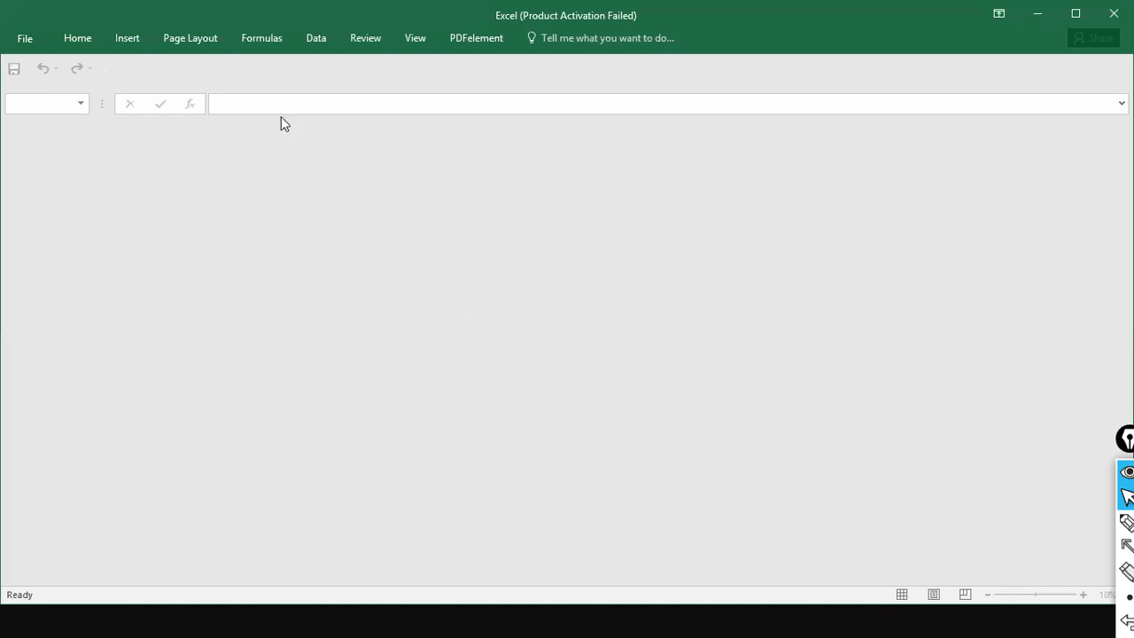
pyautogui.hotkey('alt', 'Tab')
pyautogui.hotkey('alt', 'Tab')
pyautogui.moveTo(83, 23); pyautogui.dragTo(420, 136)
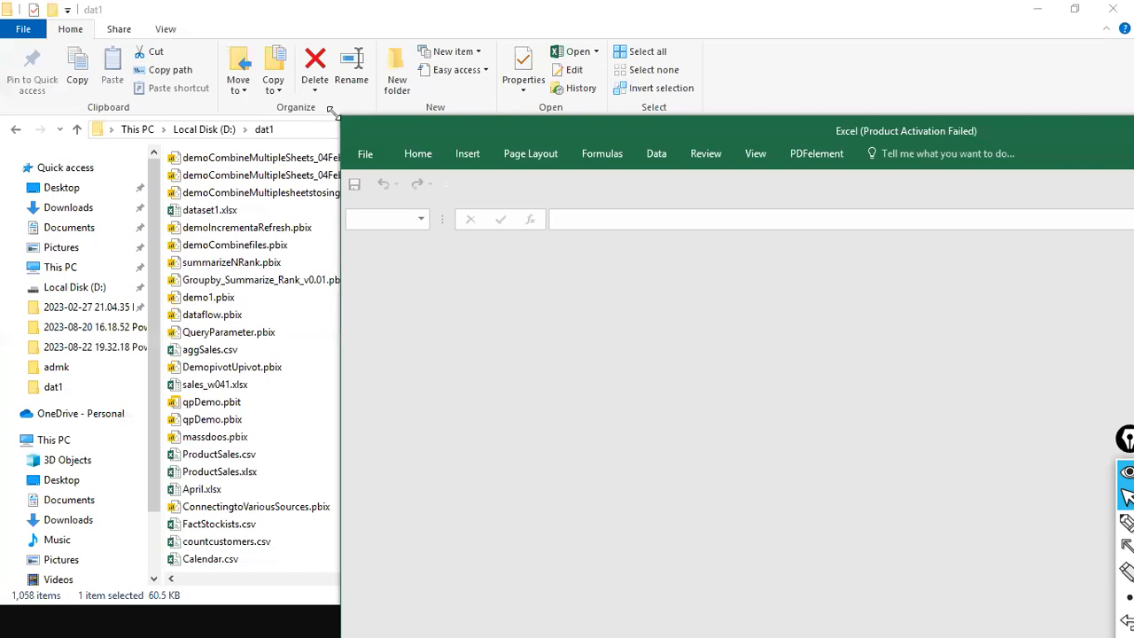
pyautogui.moveTo(329, 110); pyautogui.dragTo(774, 357)
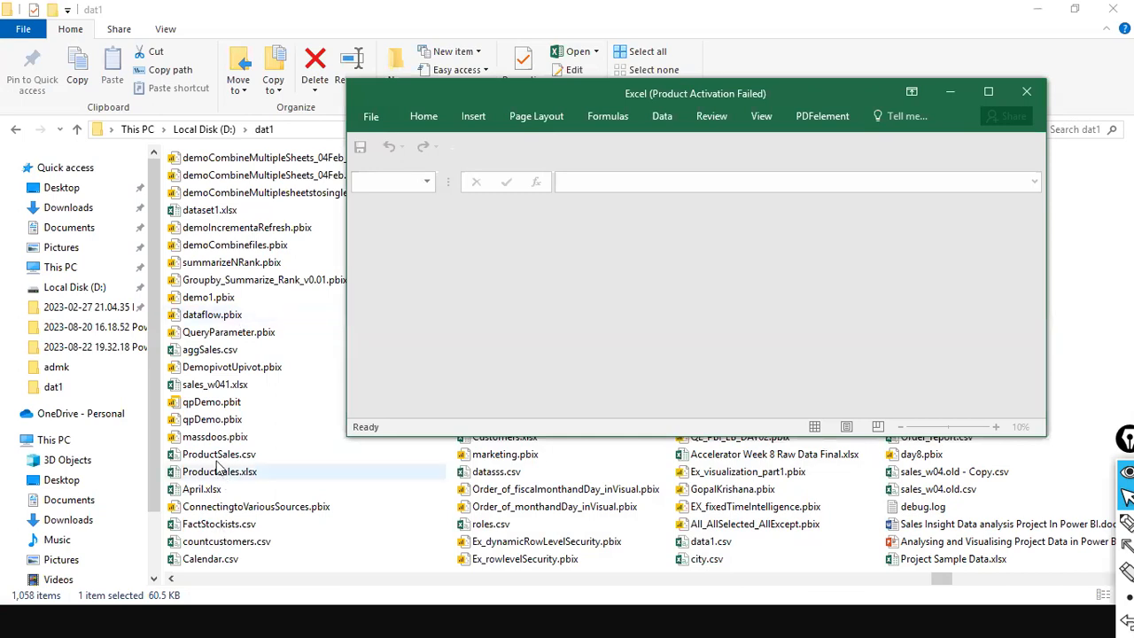
# Step: Find and open SalesFact.xls in the dat1 folder, view it maximized, and restore the window to its smaller size
pyautogui.click(217, 460)
pyautogui.write('sales')
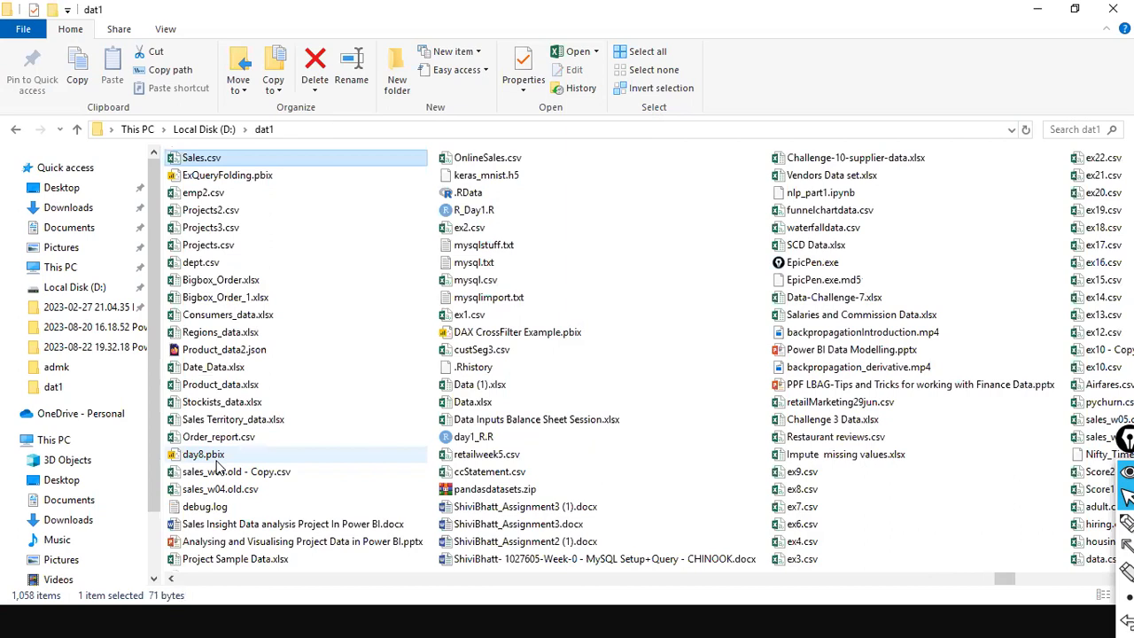
pyautogui.write(' f')
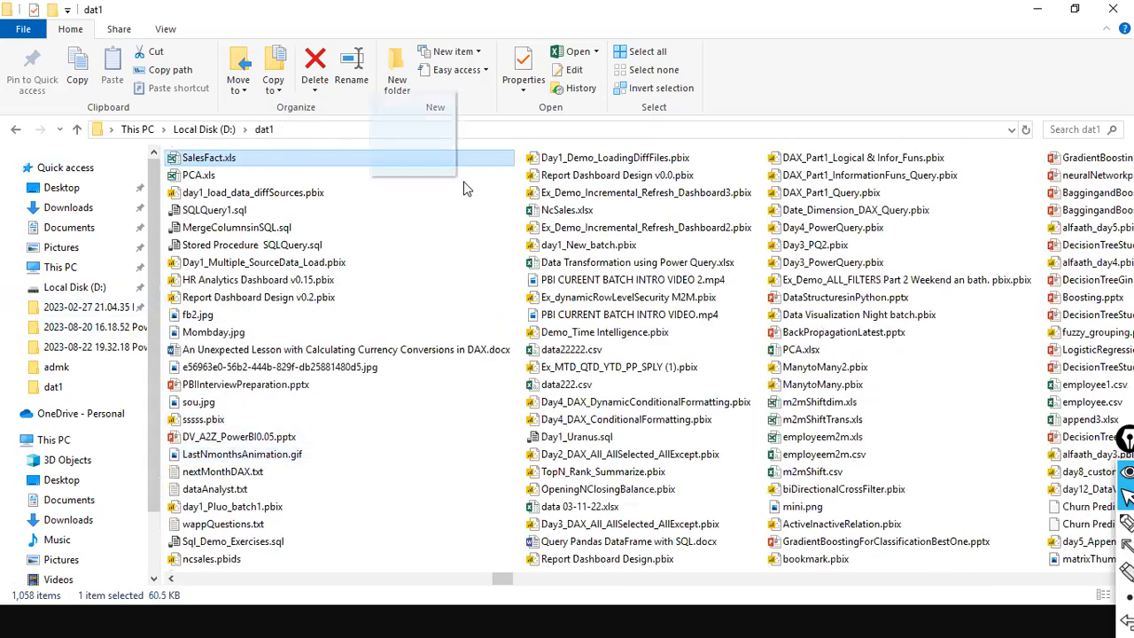
pyautogui.press('Return')
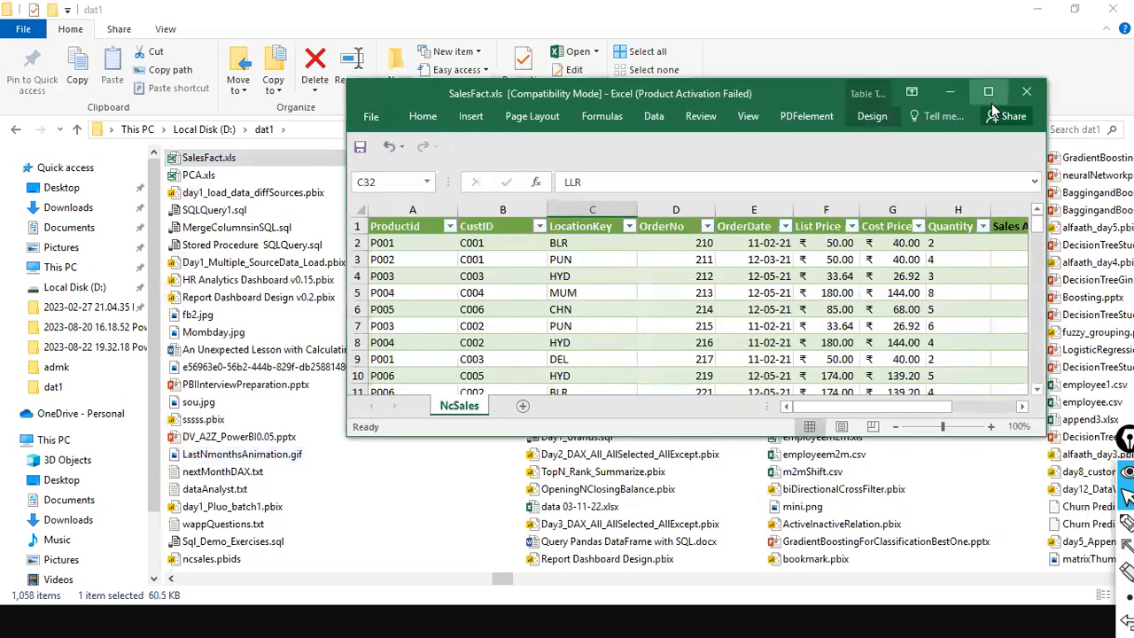
pyautogui.click(987, 93)
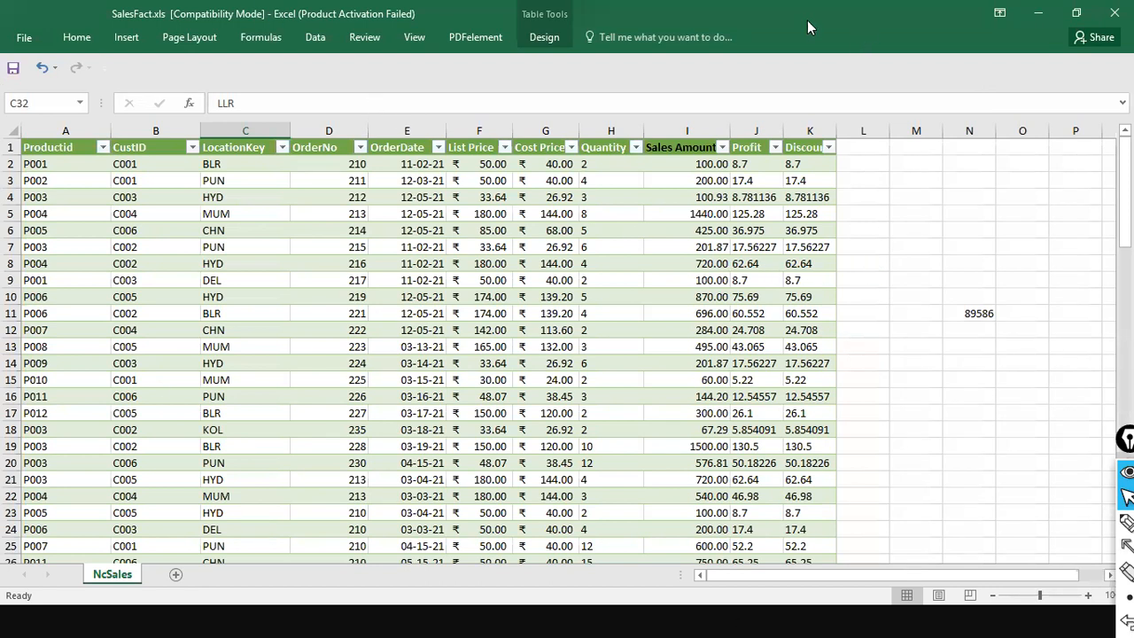
pyautogui.doubleClick(150, 9)
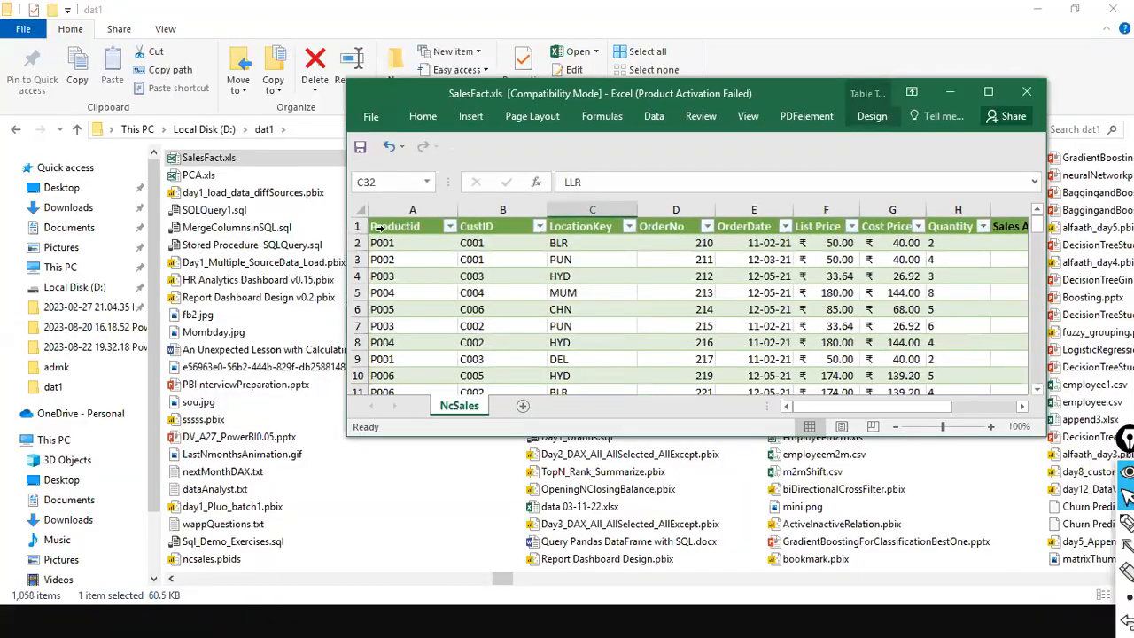
# Step: Switch to Power BI Desktop, bring the SalesFact.xls window over the model diagram, and move it aside
pyautogui.hotkey('alt', 'Tab')
pyautogui.click(665, 191)
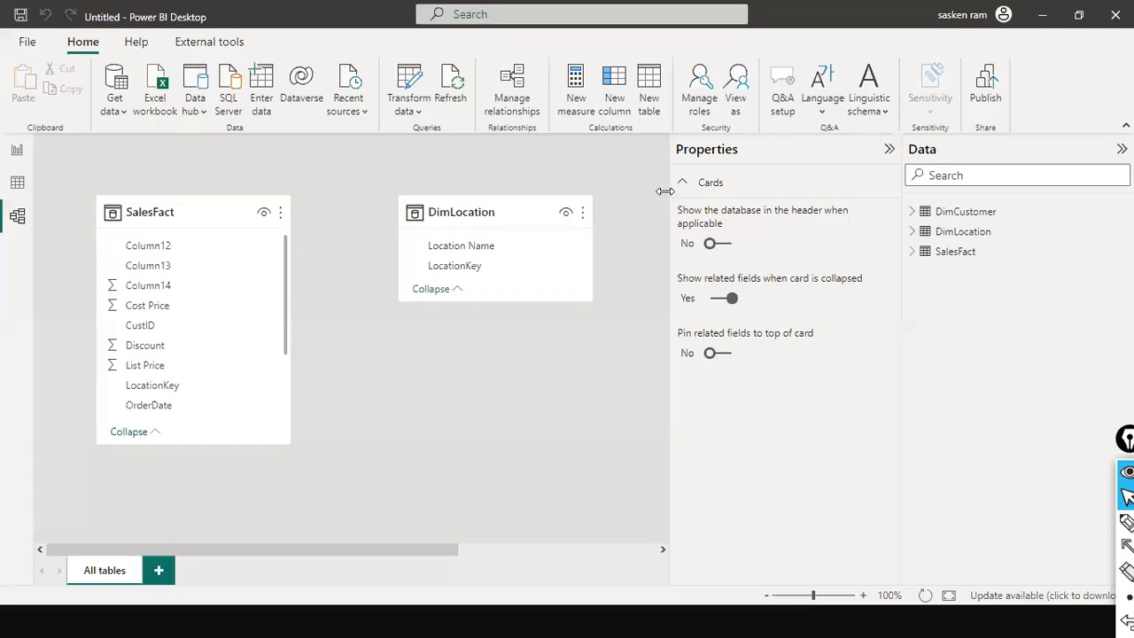
pyautogui.hotkey('alt', 'Tab')
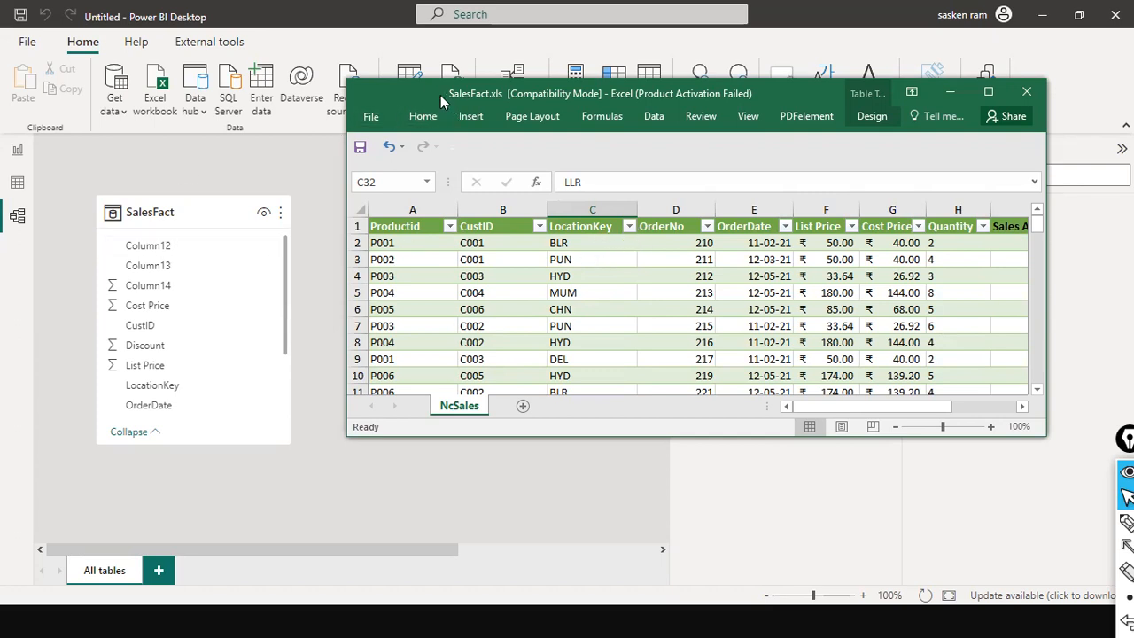
pyautogui.moveTo(424, 88); pyautogui.dragTo(863, 246)
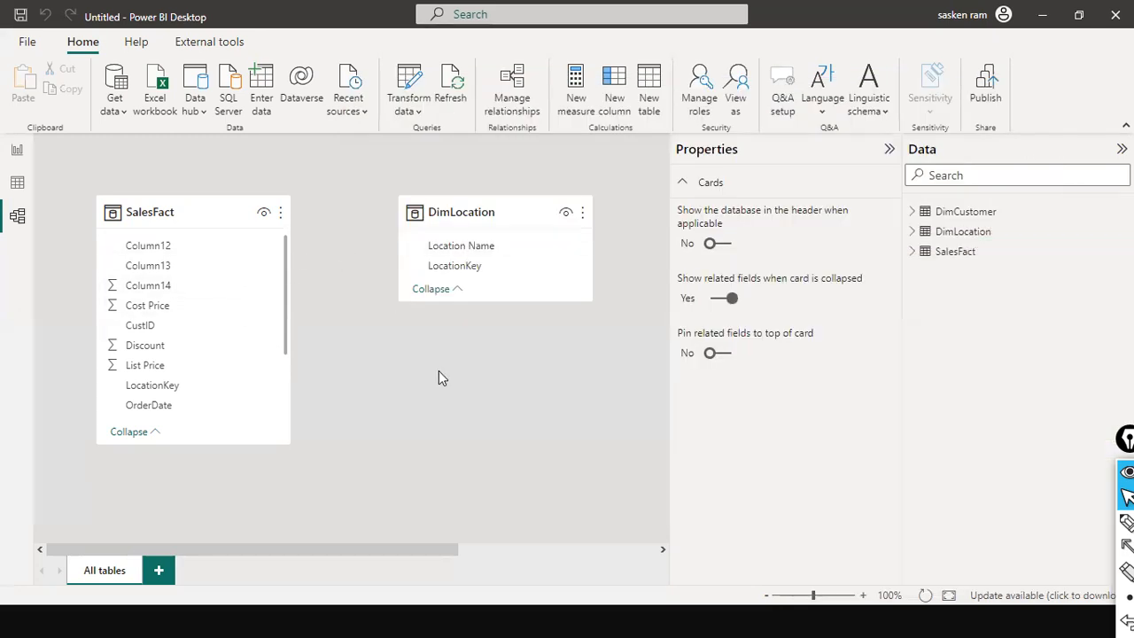
# Step: Recreate the relationship between DimLocation and SalesFact by linking their LocationKey columns
pyautogui.moveTo(448, 266); pyautogui.dragTo(172, 390)
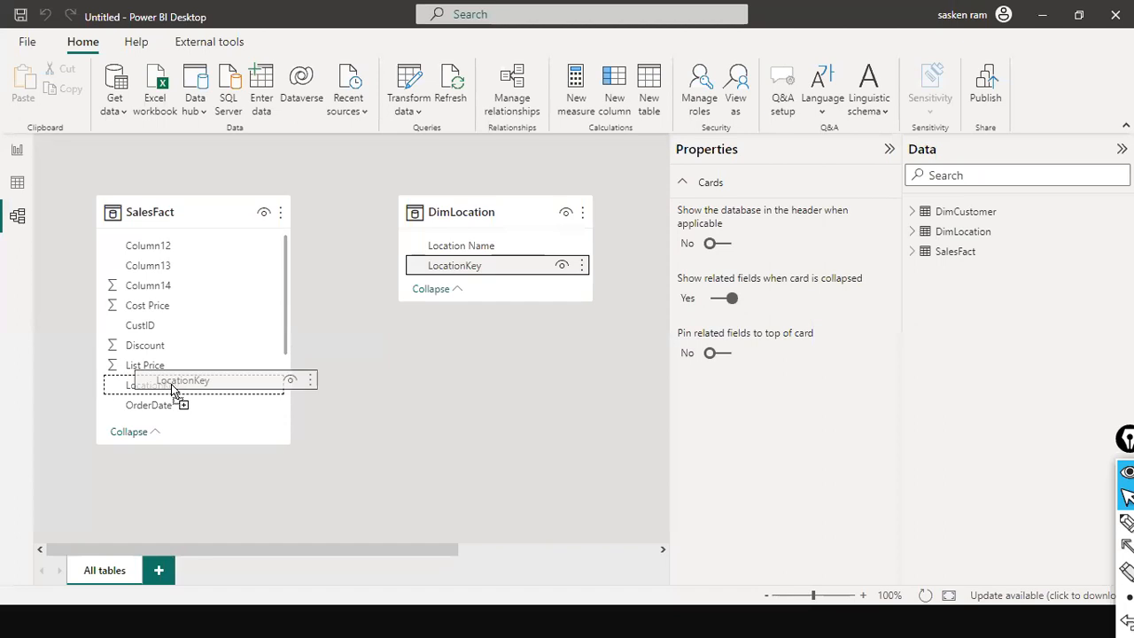
pyautogui.moveTo(172, 388); pyautogui.dragTo(172, 388)
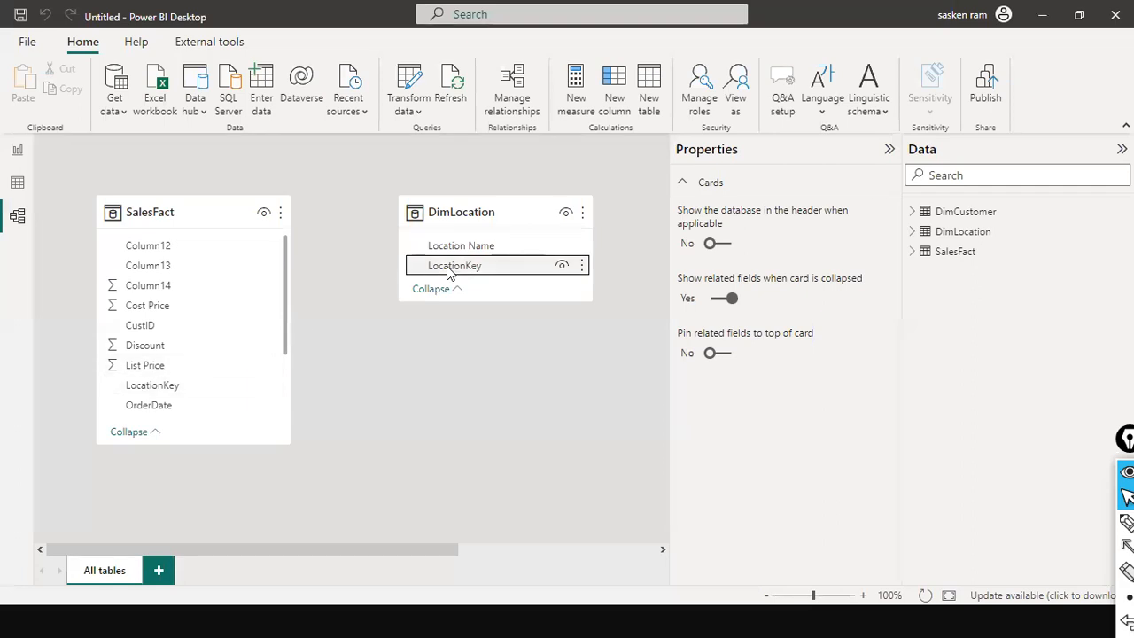
pyautogui.moveTo(449, 272); pyautogui.dragTo(169, 395)
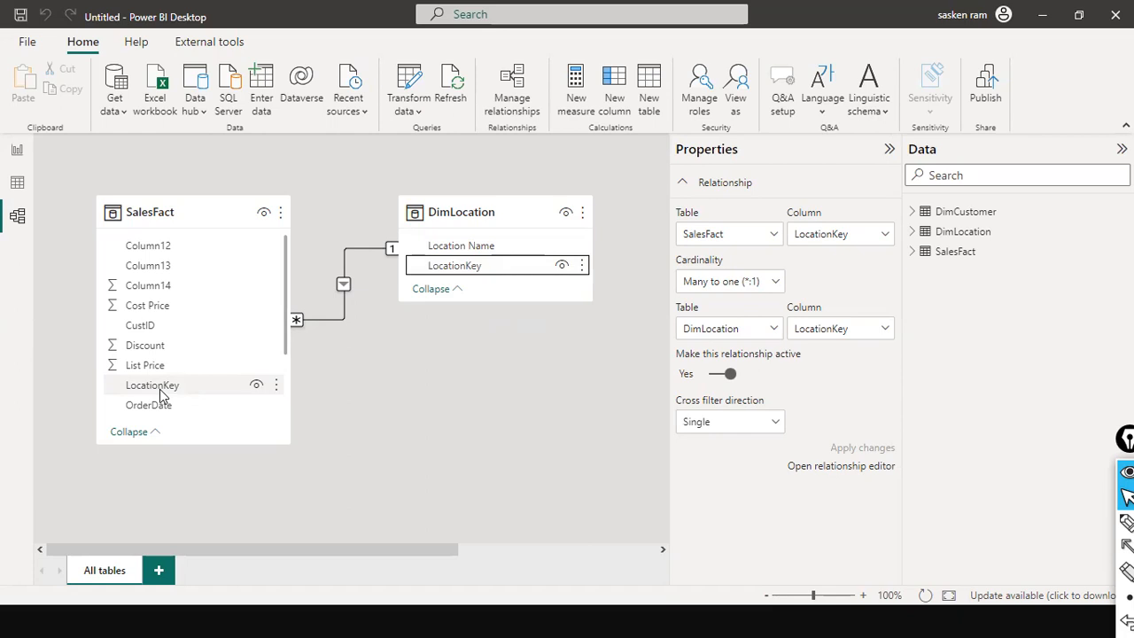
# Step: Place the SalesFact.xls window below the relationship line, narrow it slightly, and return to the Power BI model diagram
pyautogui.hotkey('alt', 'Tab')
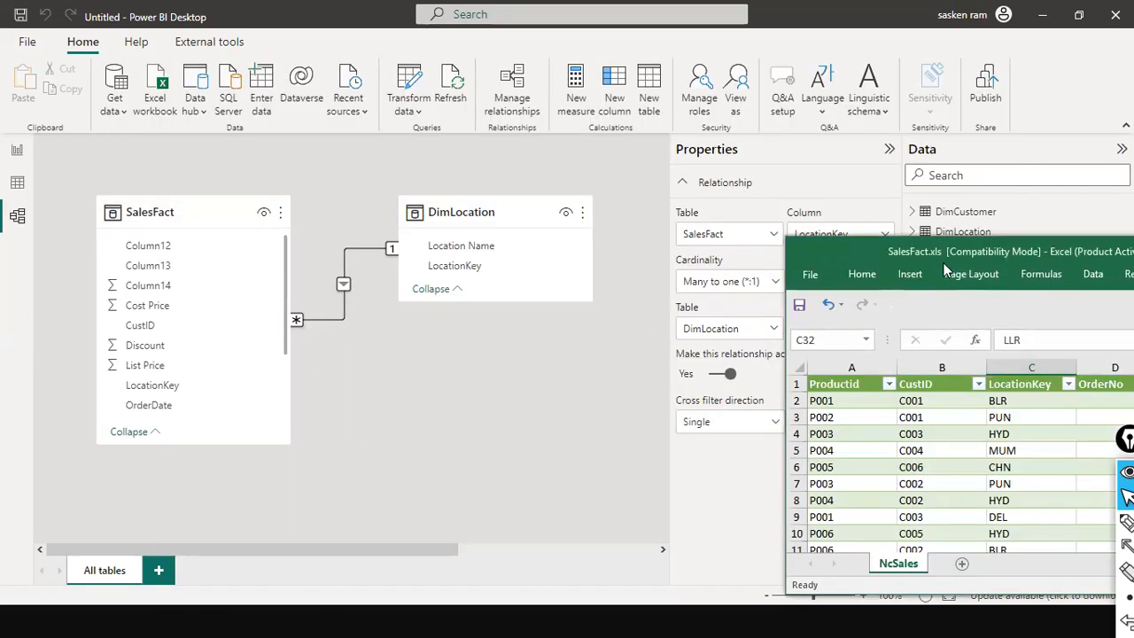
pyautogui.moveTo(939, 255); pyautogui.dragTo(176, 355)
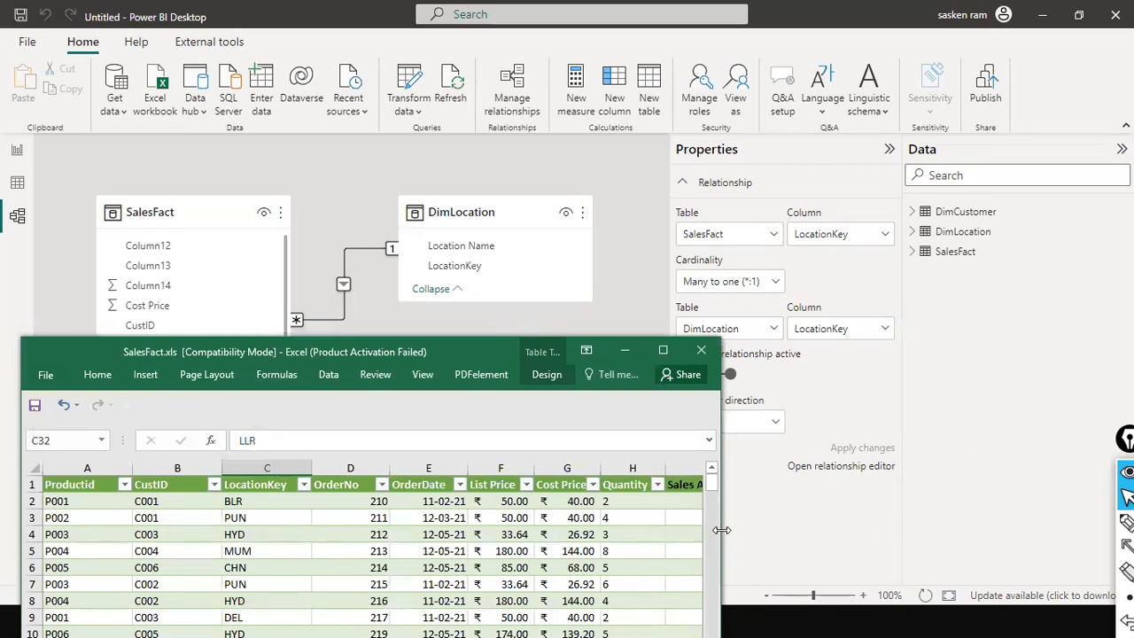
pyautogui.moveTo(722, 530); pyautogui.dragTo(657, 436)
pyautogui.click(347, 179)
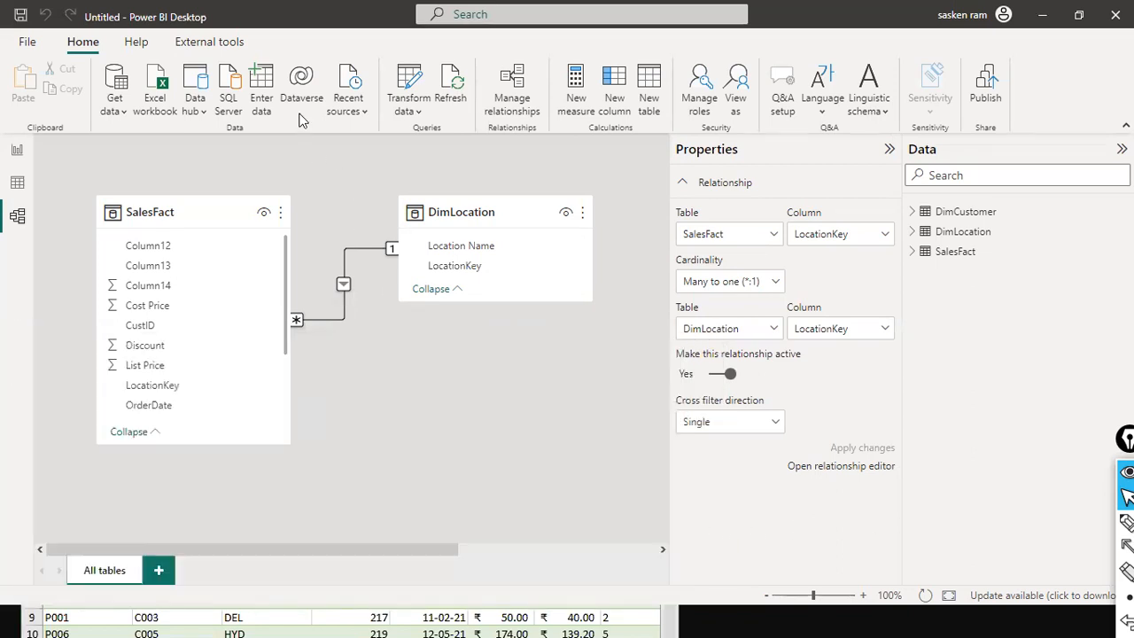
# Step: Open the SalesFact–DimLocation relationship for editing, examine its key columns, cardinality and cross-filter direction, and close the dialogs without changes
pyautogui.click(513, 103)
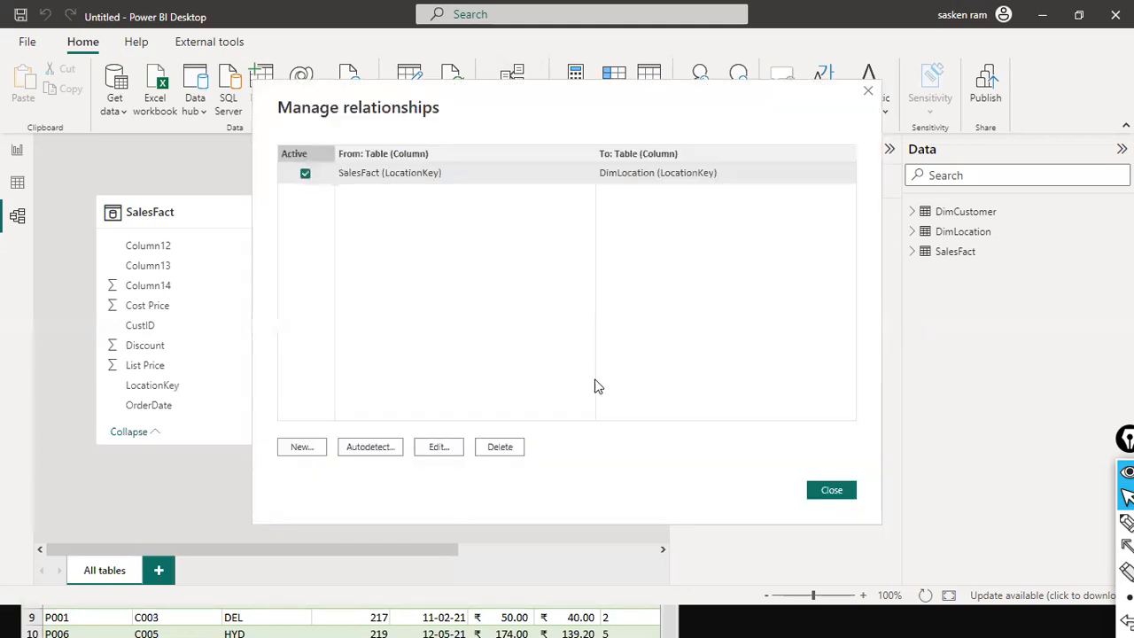
pyautogui.click(434, 451)
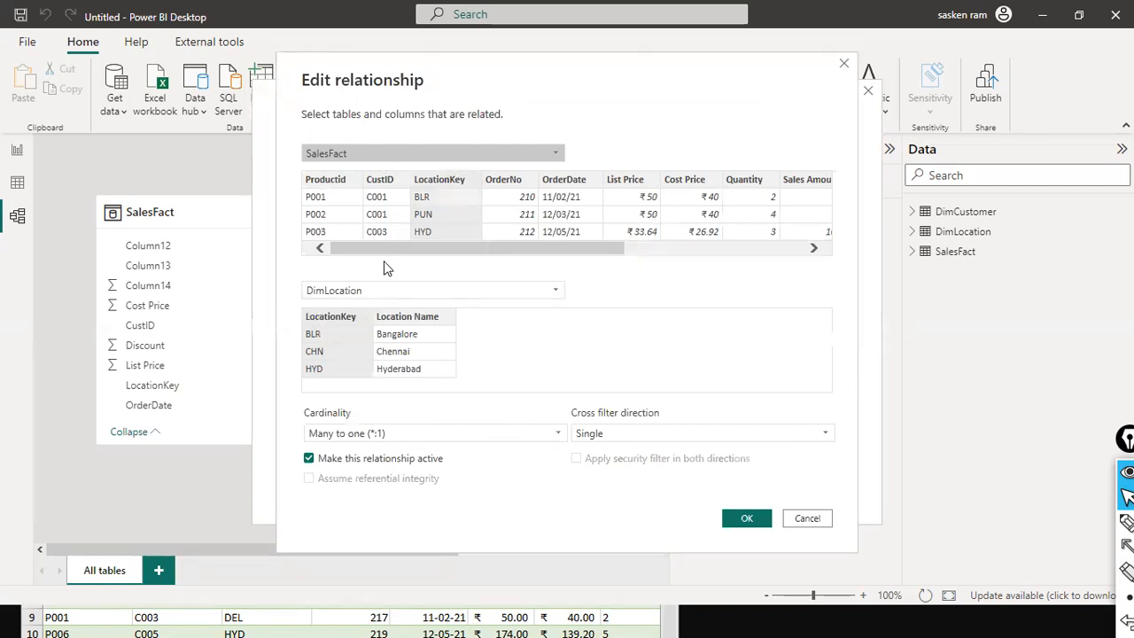
pyautogui.click(321, 319)
pyautogui.click(420, 190)
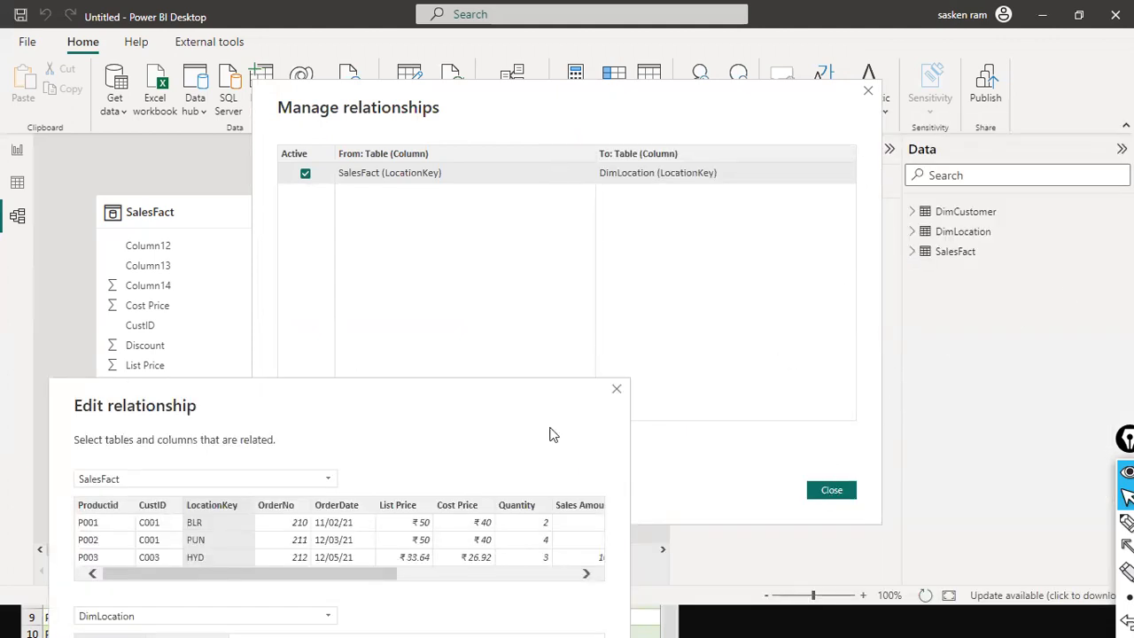
pyautogui.moveTo(422, 404); pyautogui.dragTo(620, 61)
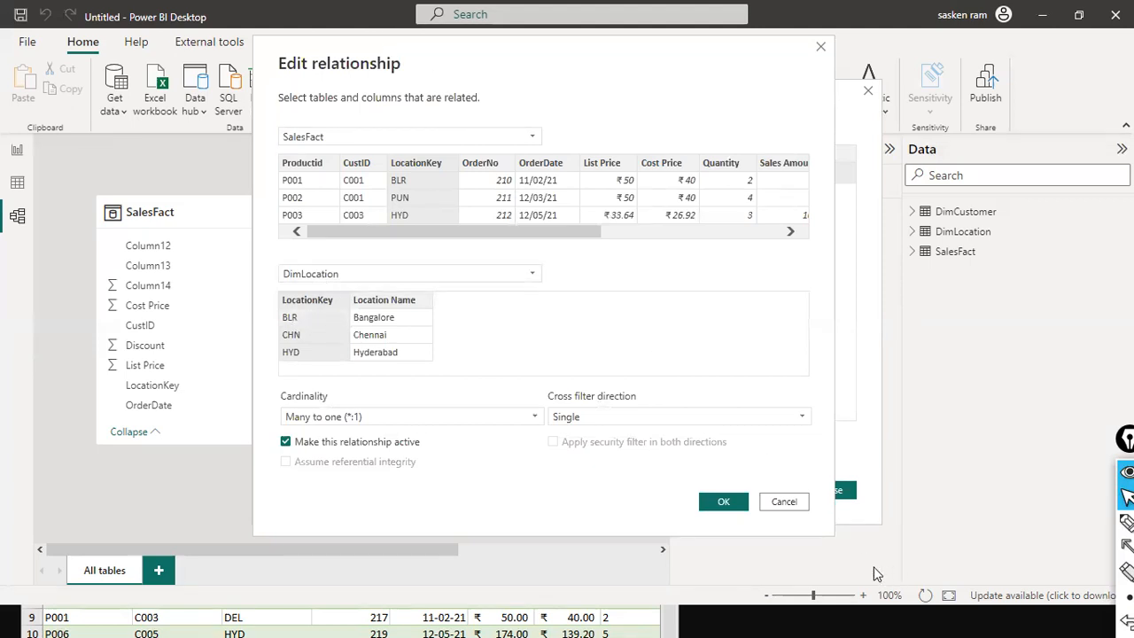
pyautogui.click(784, 502)
pyautogui.click(836, 490)
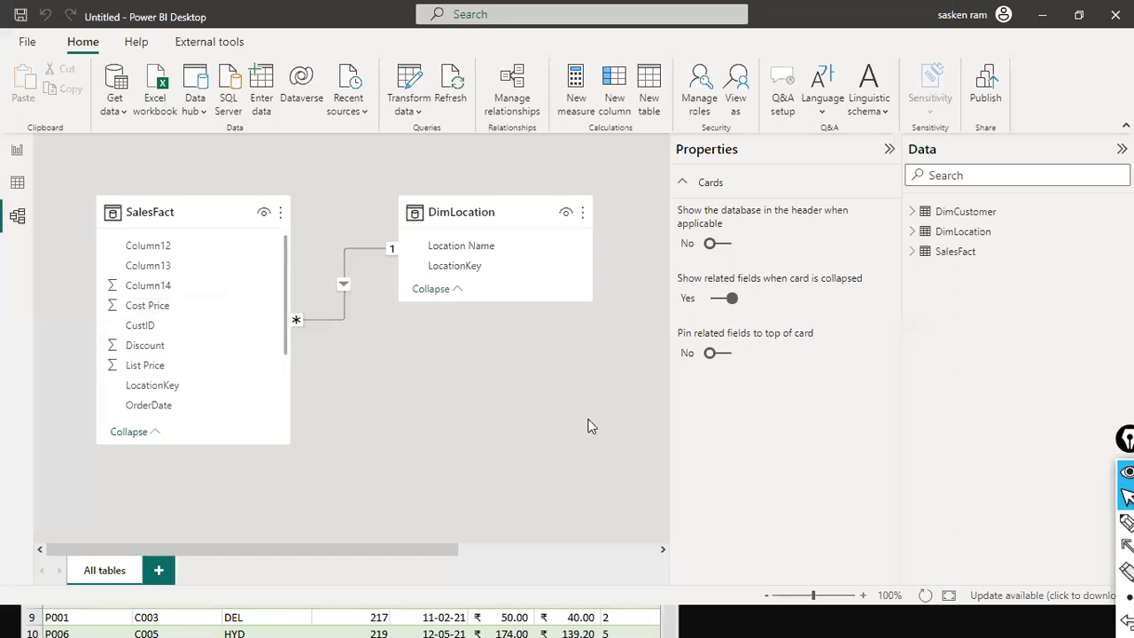
# Step: Switch to the SalesFact.xls workbook, maximize it, and filter the LocationKey column to show only BLR
pyautogui.hotkey('alt', 'Tab')
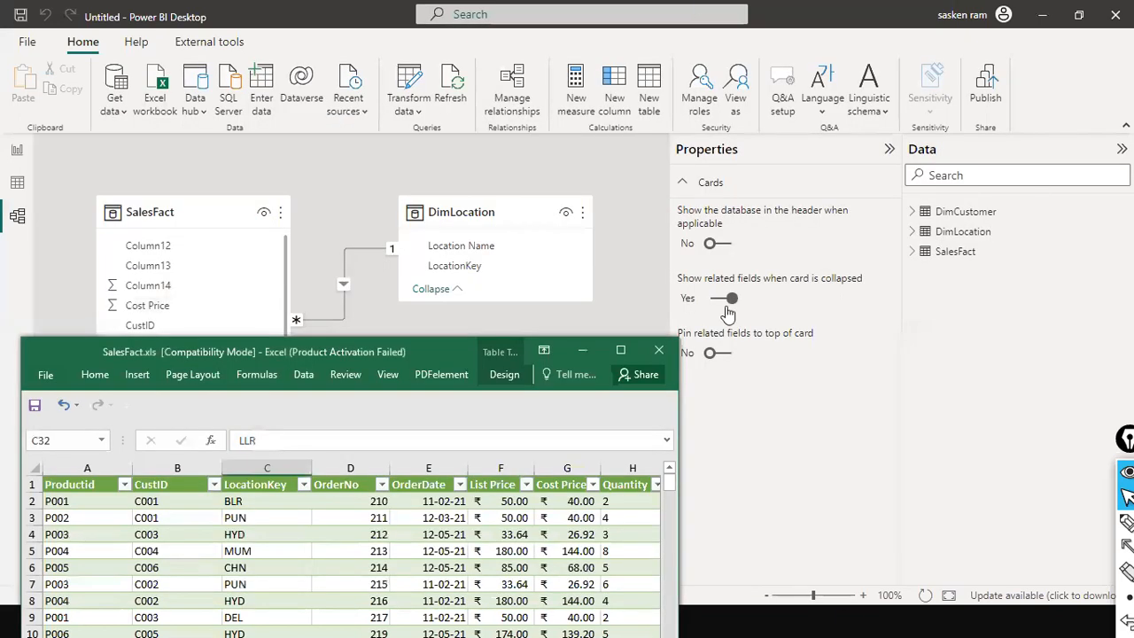
pyautogui.click(620, 350)
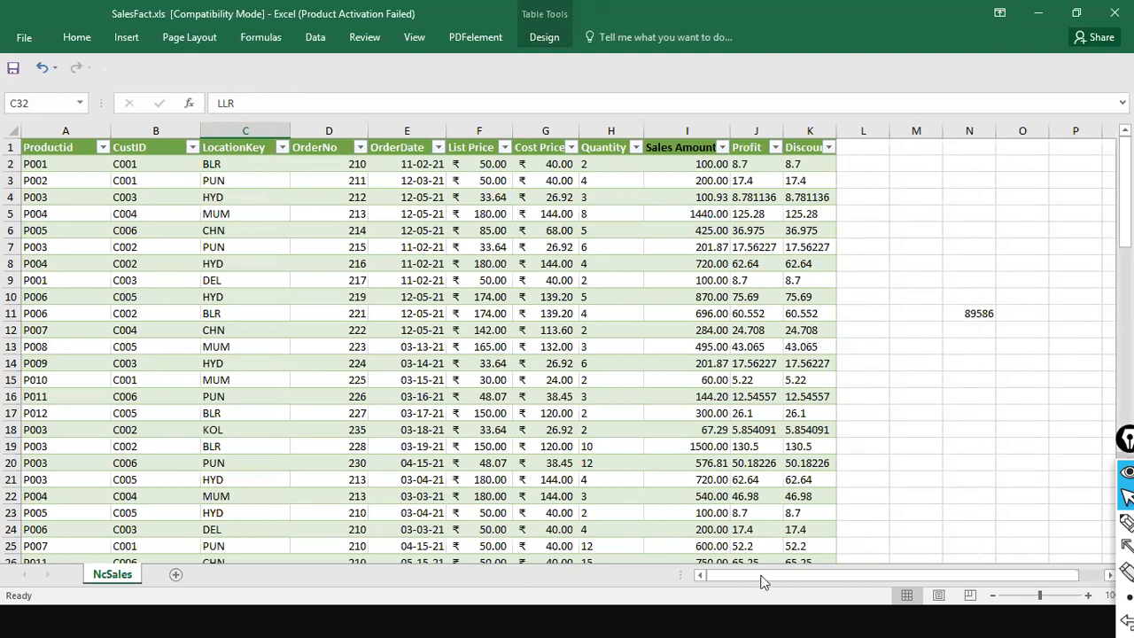
pyautogui.click(282, 148)
pyautogui.click(117, 308)
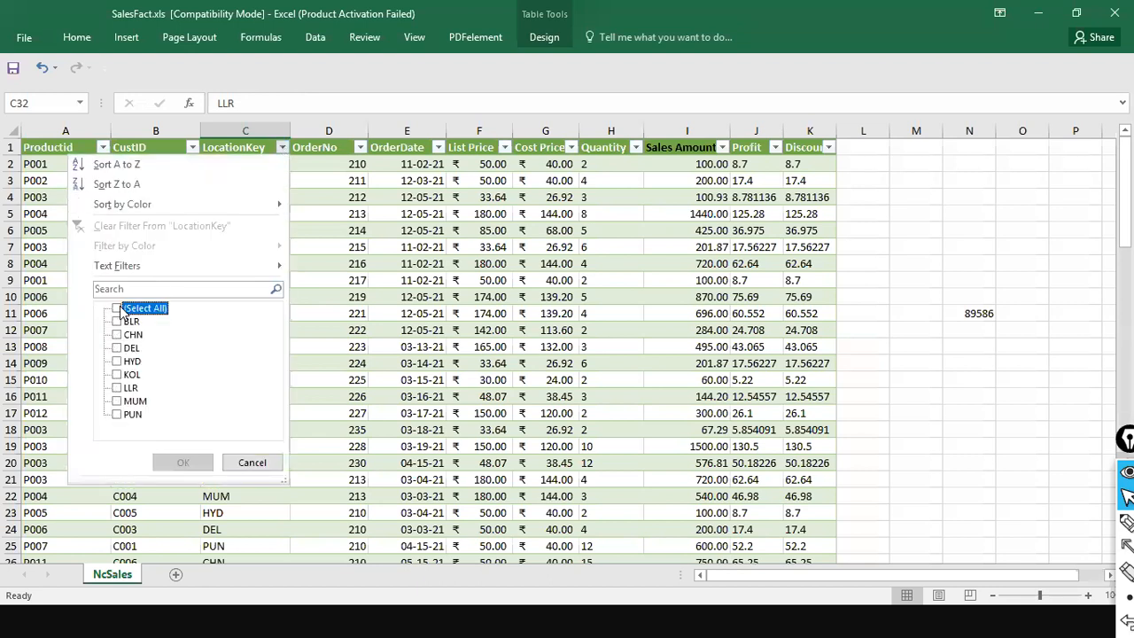
pyautogui.click(117, 322)
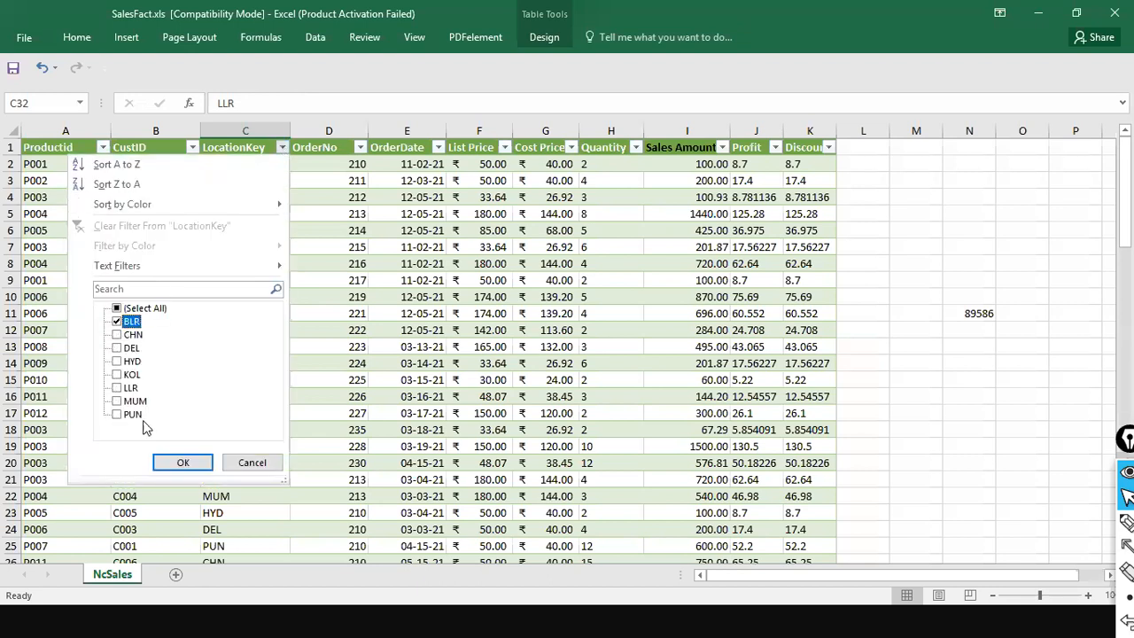
pyautogui.click(158, 467)
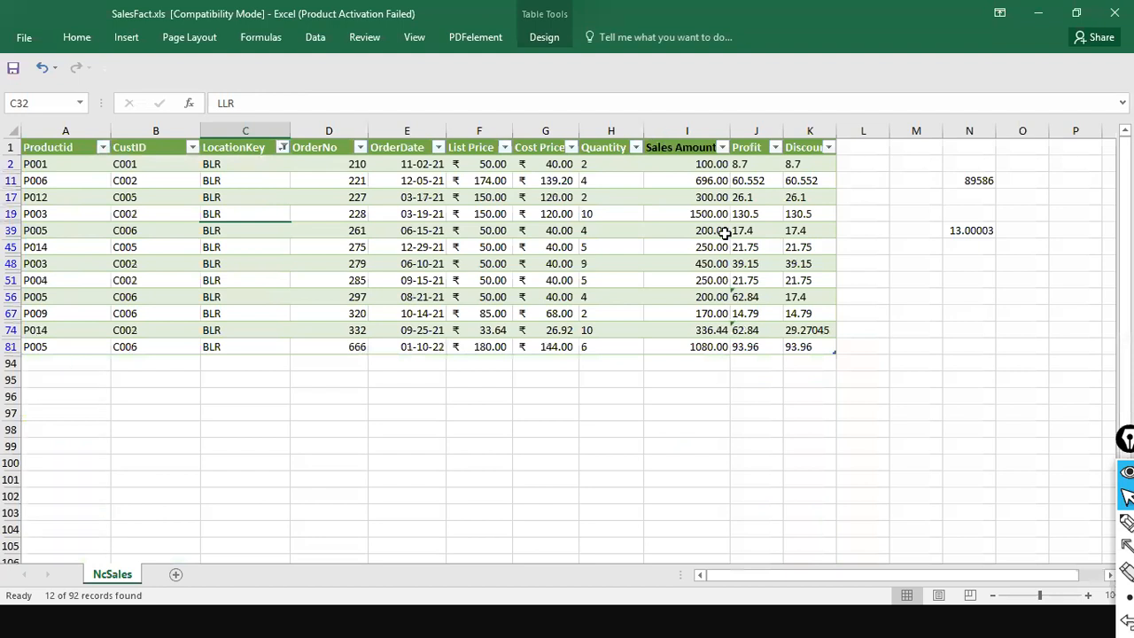
# Step: Select all visible Sales Amount cells for BLR and read their sum
pyautogui.moveTo(699, 163); pyautogui.dragTo(692, 346)
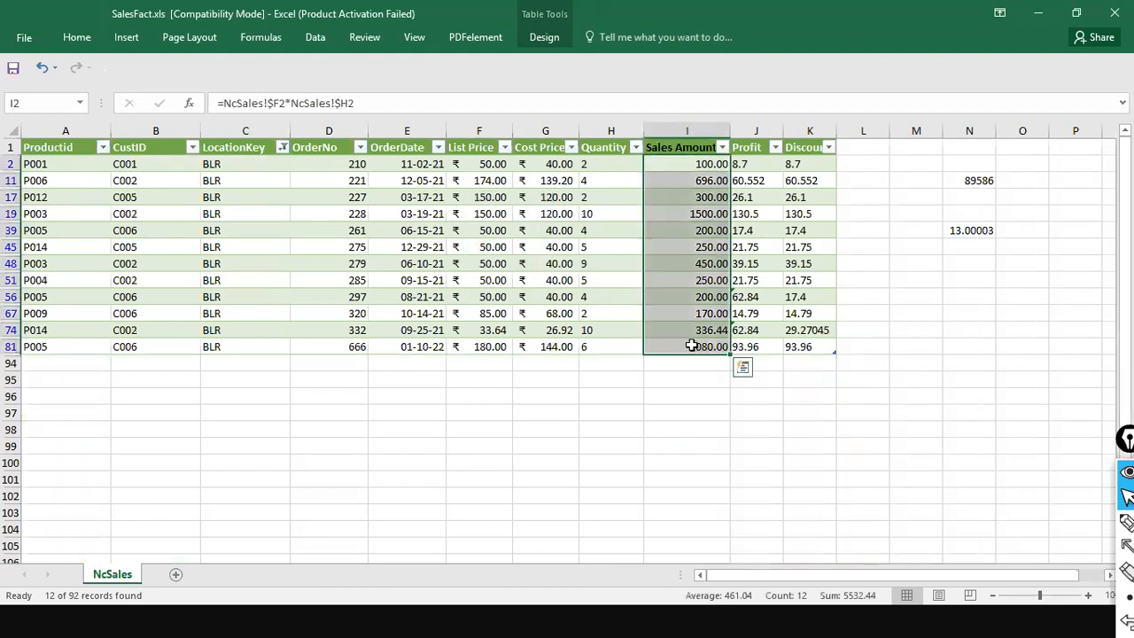
pyautogui.click(681, 167)
pyautogui.moveTo(683, 171); pyautogui.dragTo(678, 352)
pyautogui.press('Return')
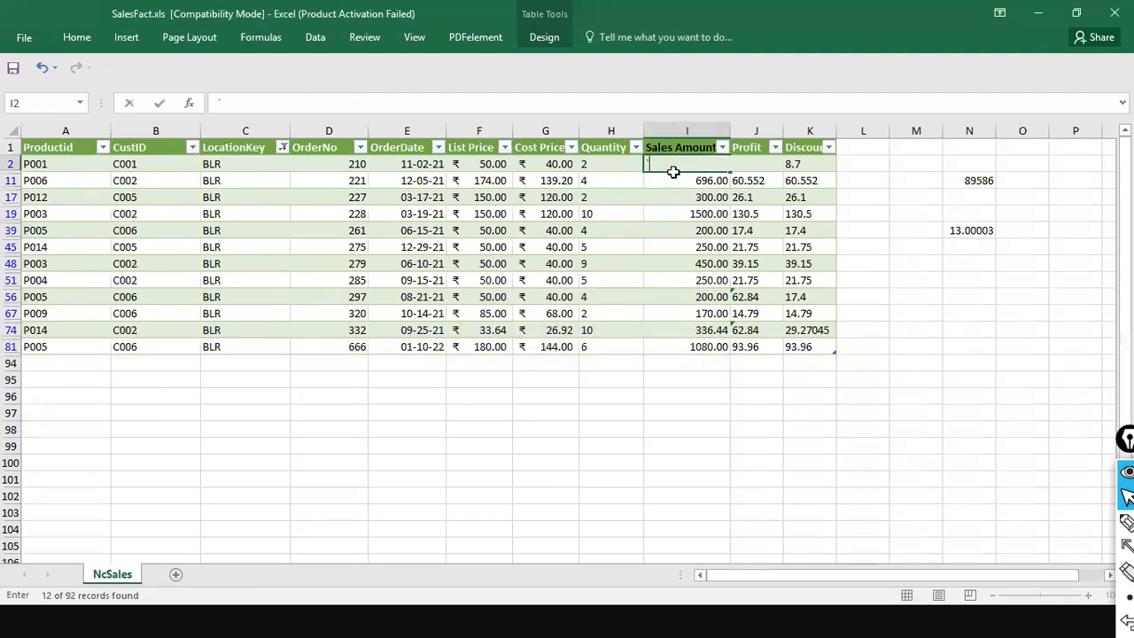
pyautogui.keyDown('shift'); pyautogui.click(706, 346); pyautogui.keyUp('shift')
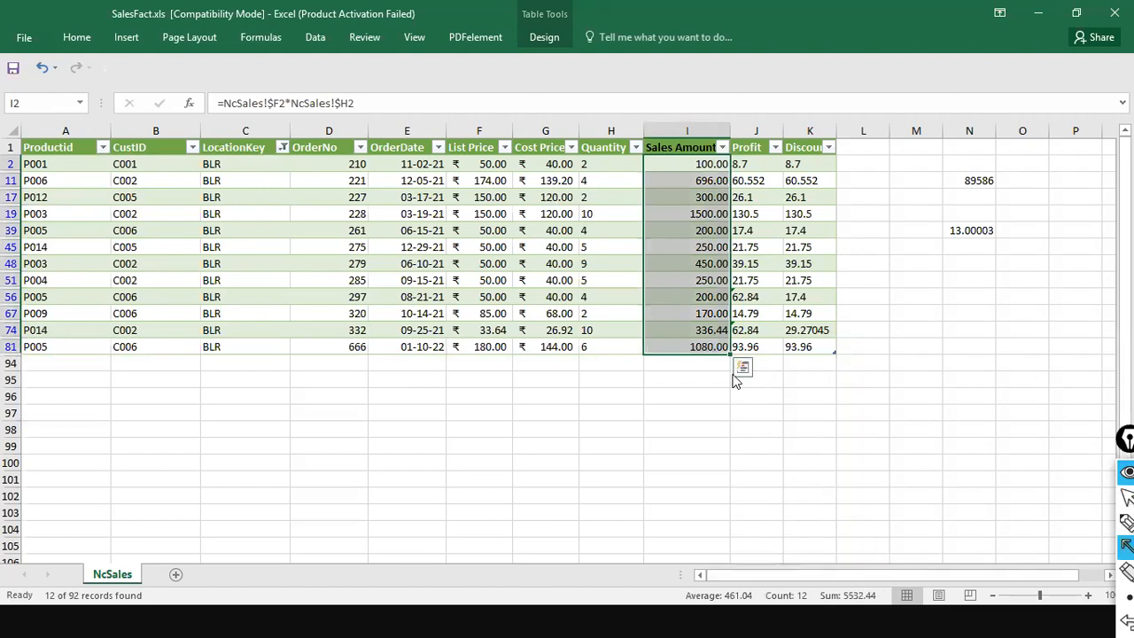
pyautogui.moveTo(717, 368); pyautogui.dragTo(846, 580)
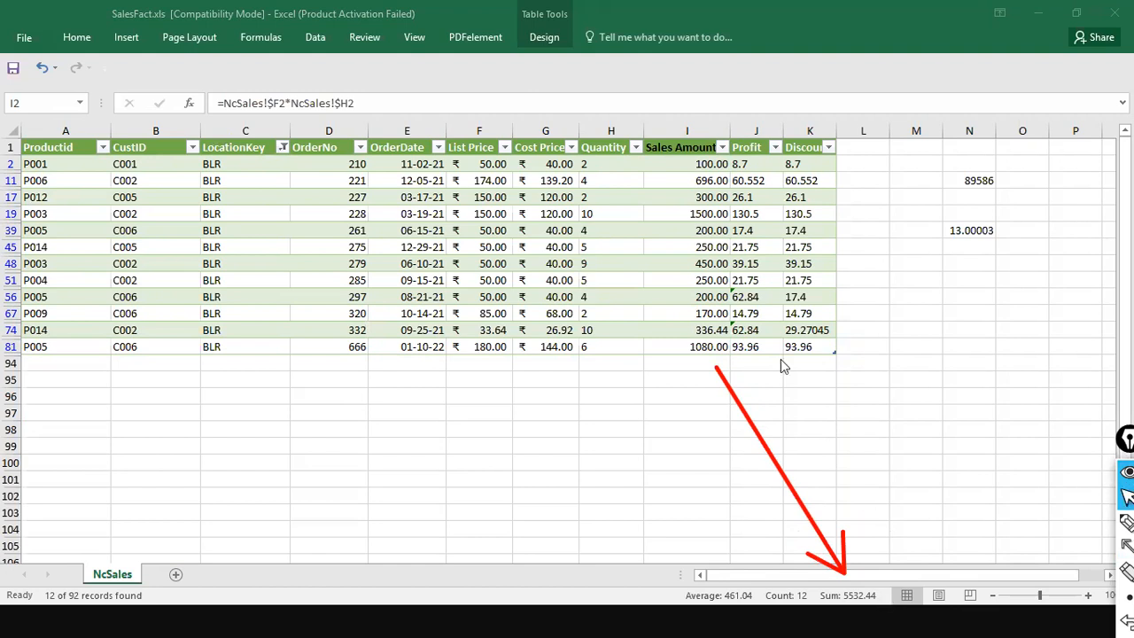
# Step: Check the Power BI model diagram briefly, return to the workbook, and filter LocationKey to show only PUN
pyautogui.hotkey('alt', 'Tab')
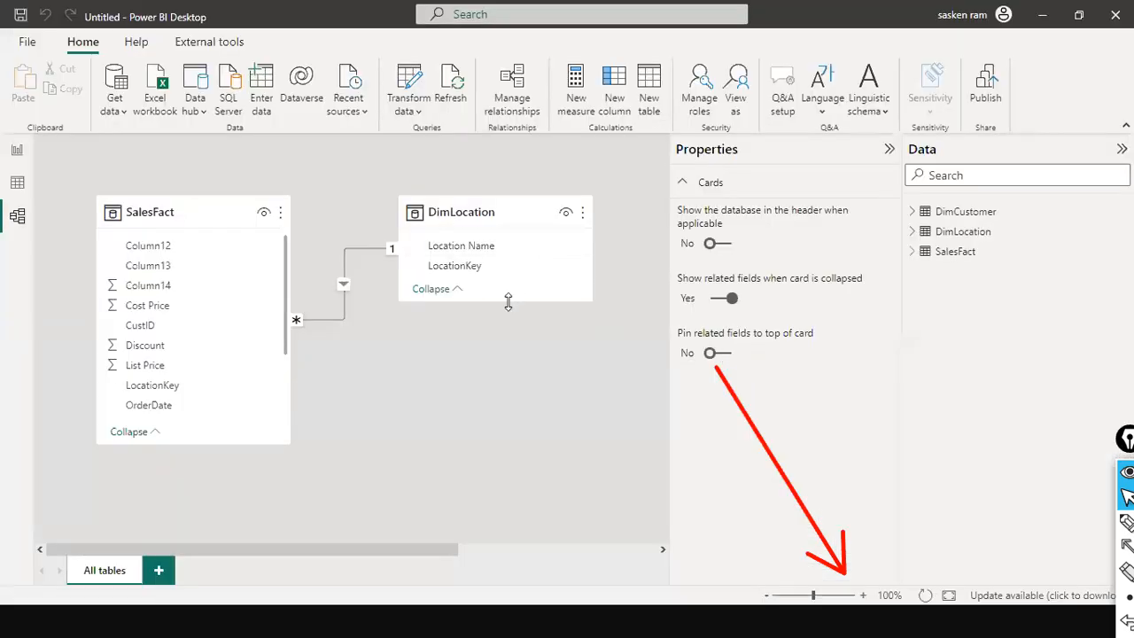
pyautogui.hotkey('alt', 'Tab')
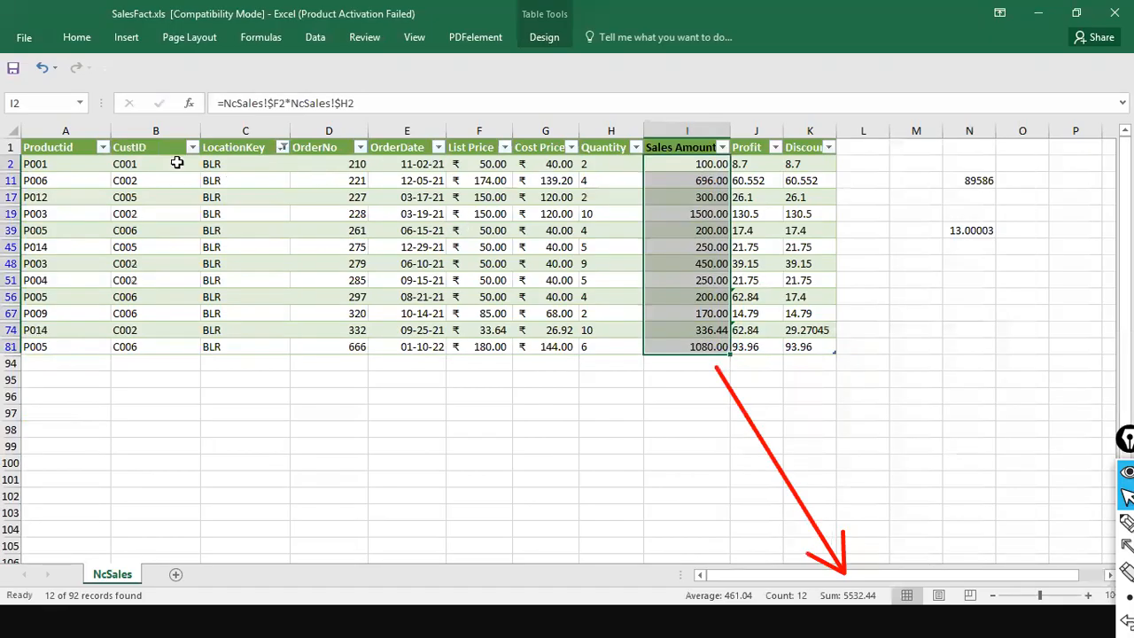
pyautogui.click(281, 147)
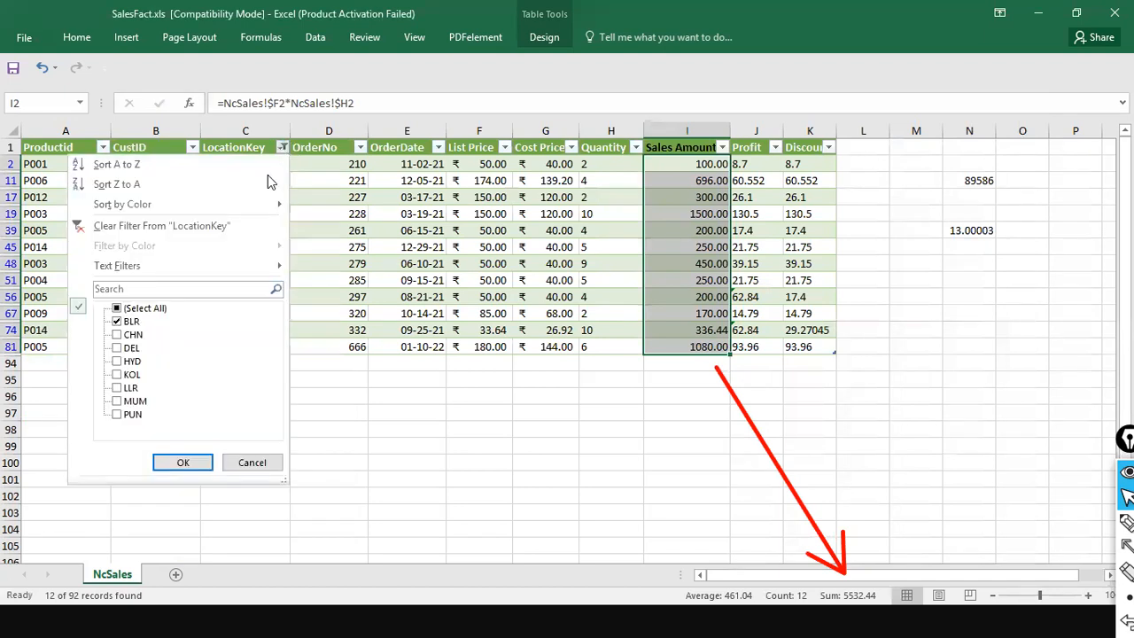
pyautogui.click(116, 308)
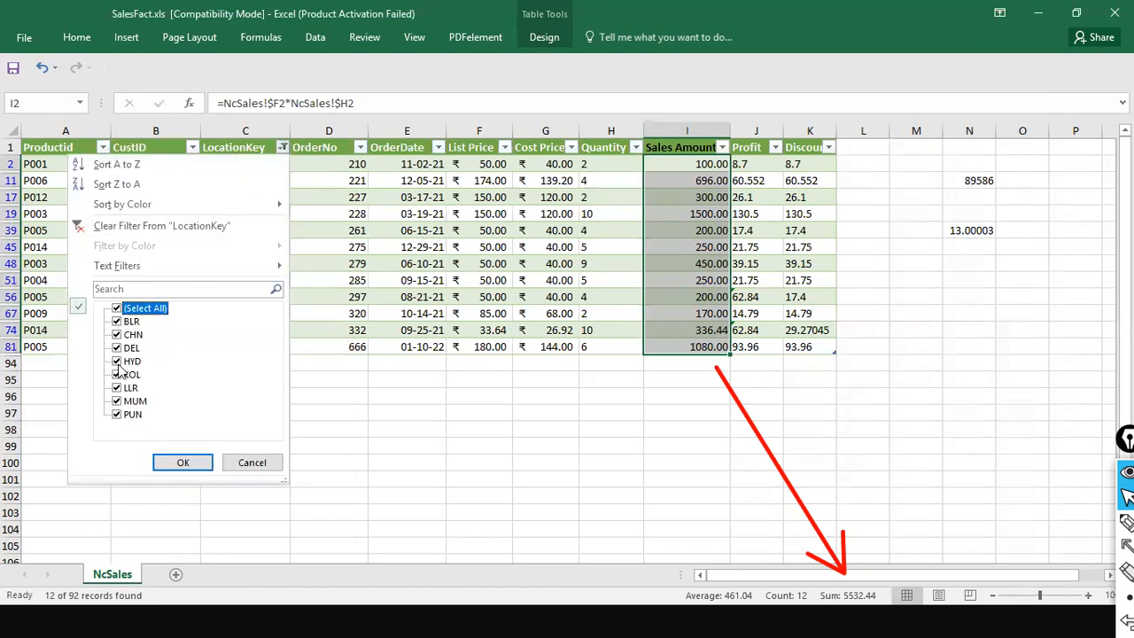
pyautogui.click(124, 309)
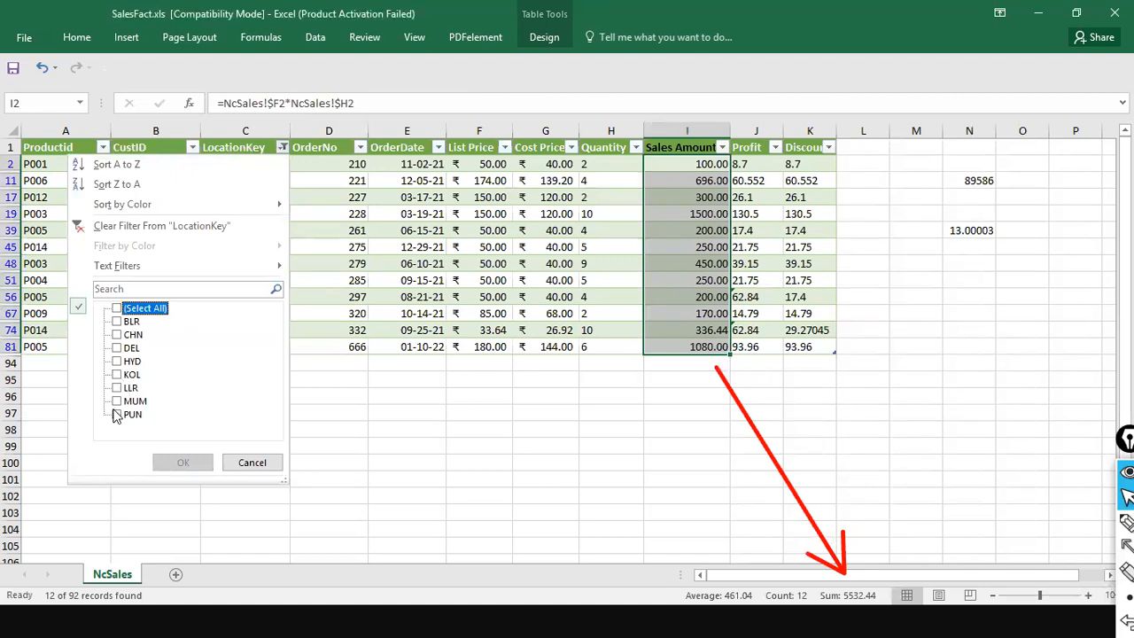
pyautogui.click(116, 414)
pyautogui.click(183, 463)
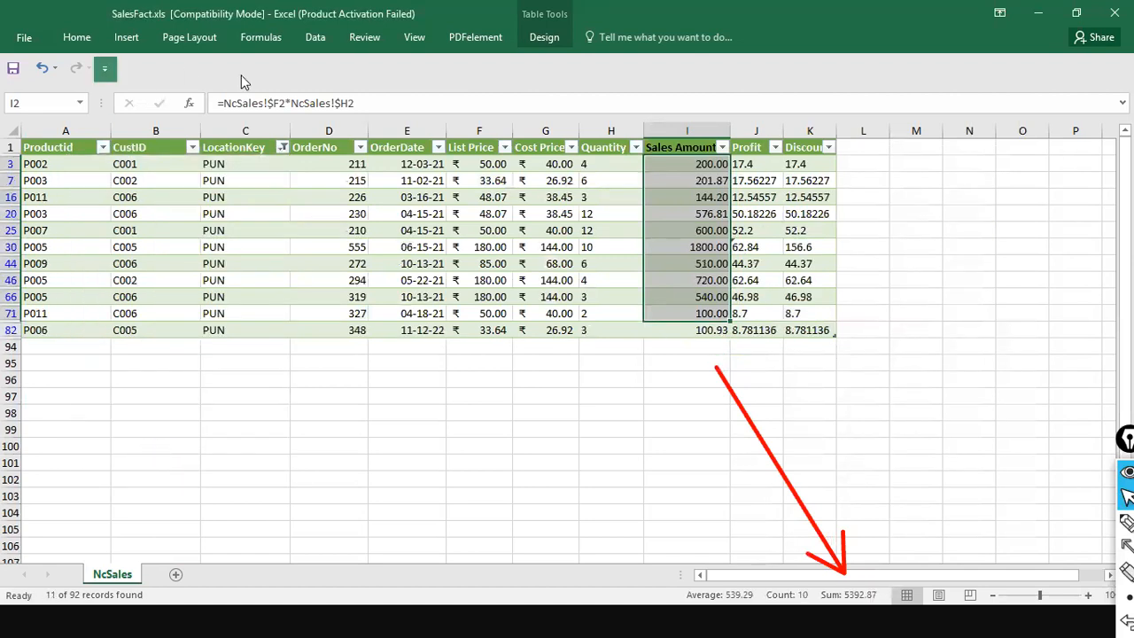
# Step: Select all visible Sales Amount cells for PUN and read their sum
pyautogui.click(696, 169)
pyautogui.moveTo(704, 170); pyautogui.dragTo(659, 325)
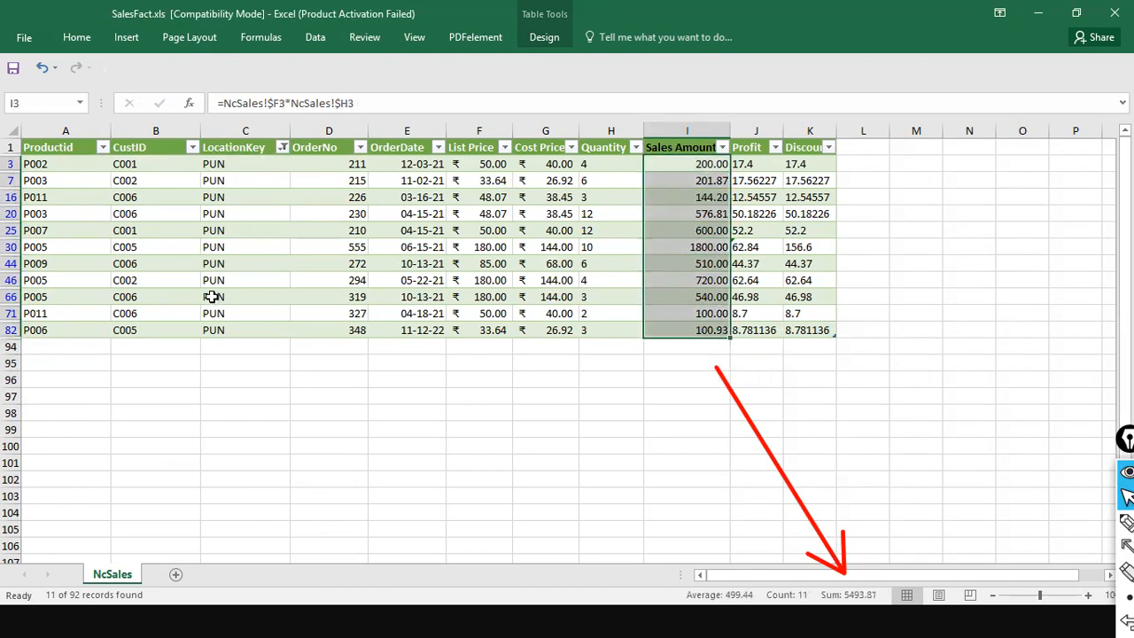
pyautogui.keyDown('ctrl'); pyautogui.click(254, 164); pyautogui.keyUp('ctrl')
pyautogui.keyDown('ctrl'); pyautogui.click(239, 317); pyautogui.keyUp('ctrl')
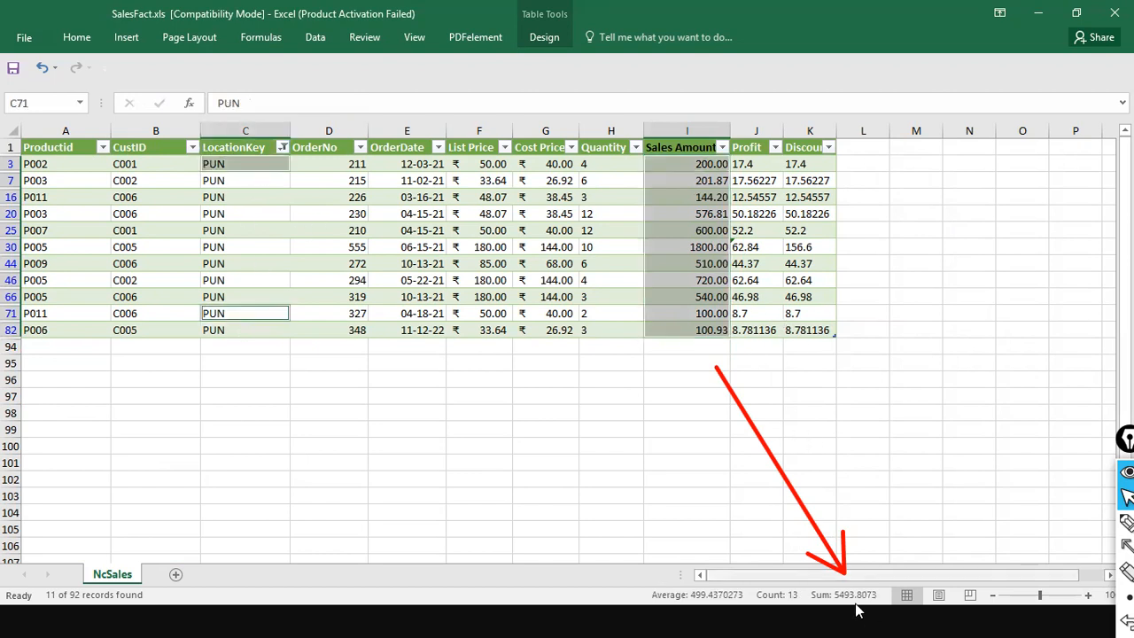
pyautogui.click(734, 375)
pyautogui.click(489, 345)
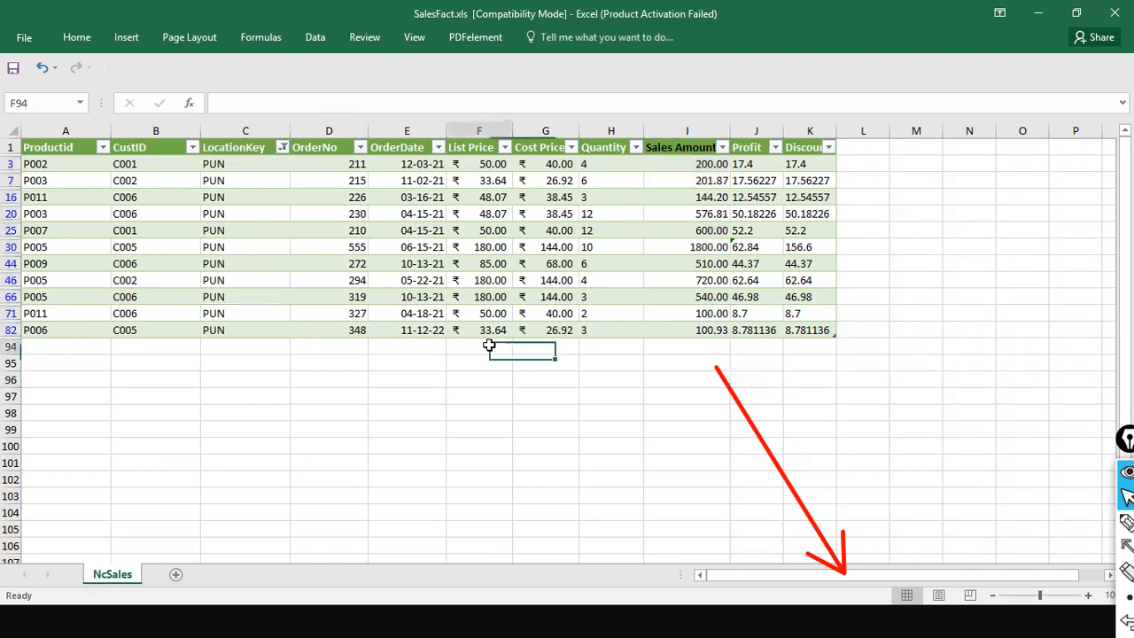
pyautogui.moveTo(708, 164); pyautogui.dragTo(697, 329)
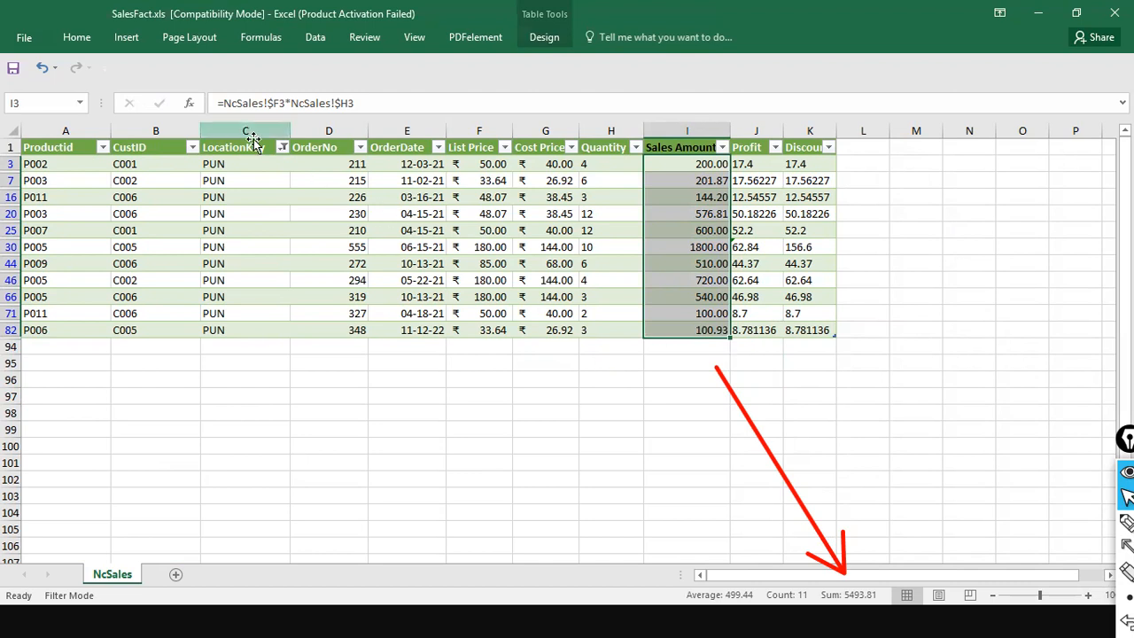
# Step: Change the LocationKey filter to show only KOL and read the sum of its sales amounts
pyautogui.click(282, 147)
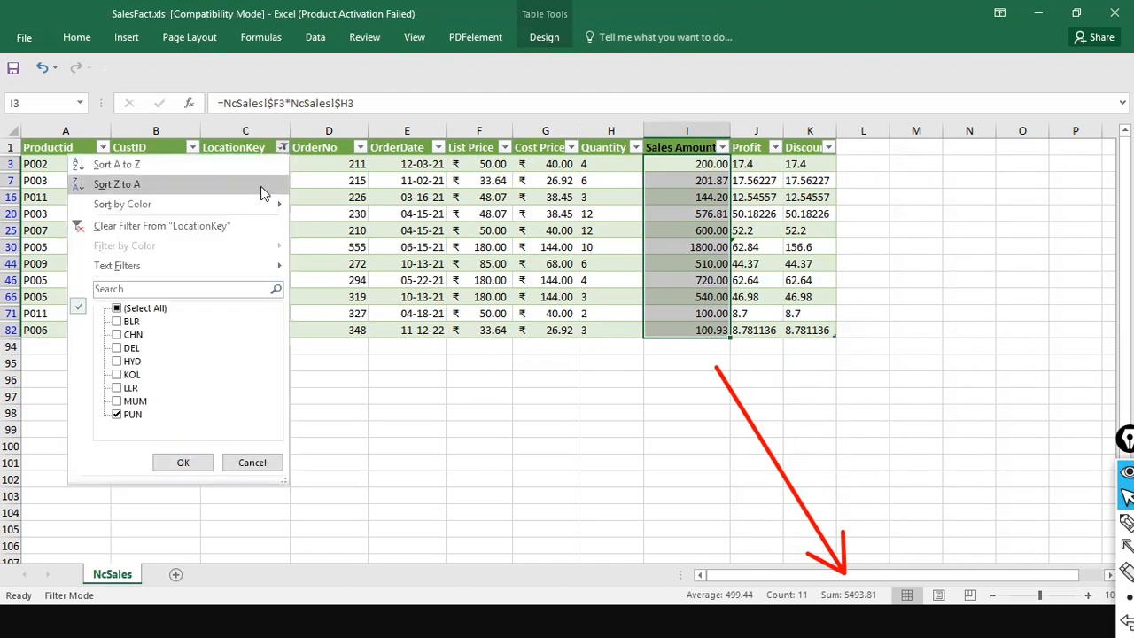
pyautogui.click(117, 375)
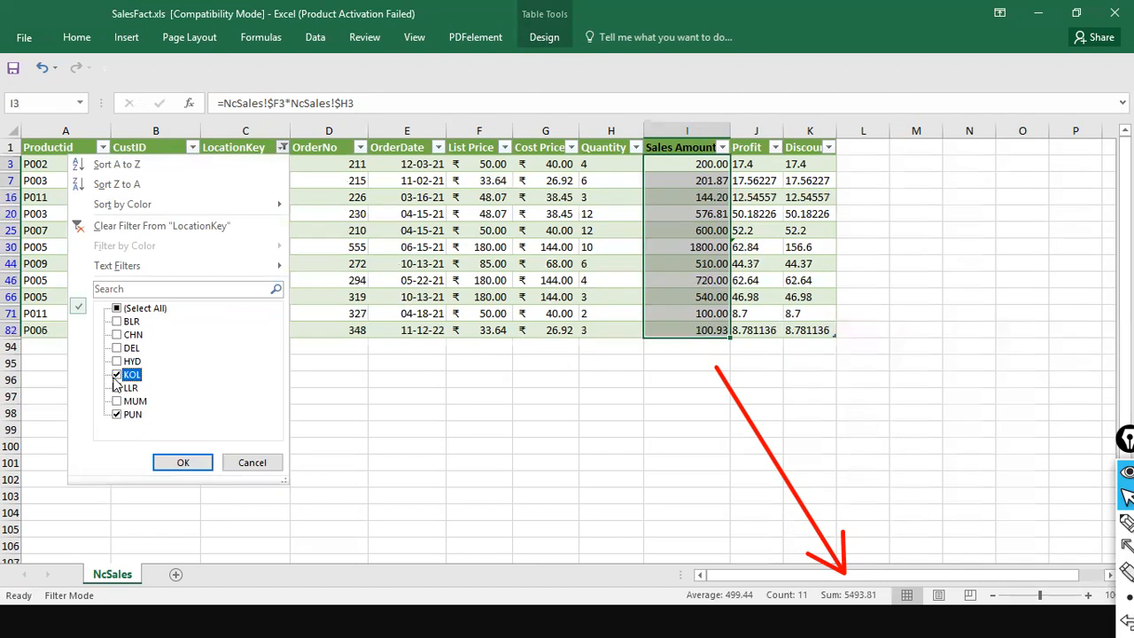
pyautogui.click(117, 414)
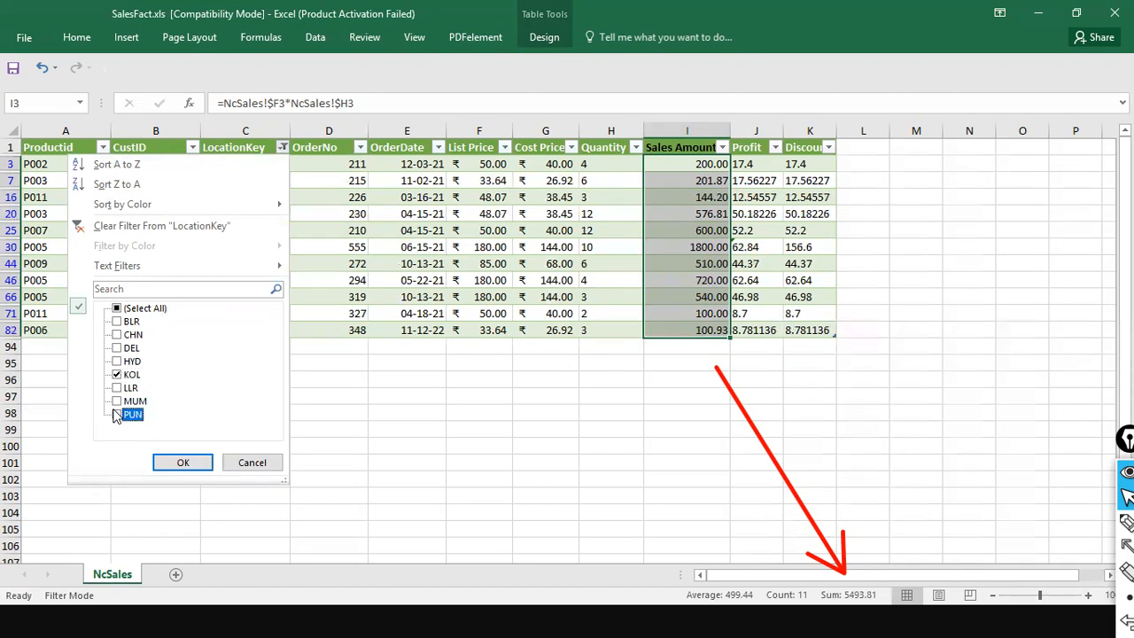
pyautogui.click(183, 462)
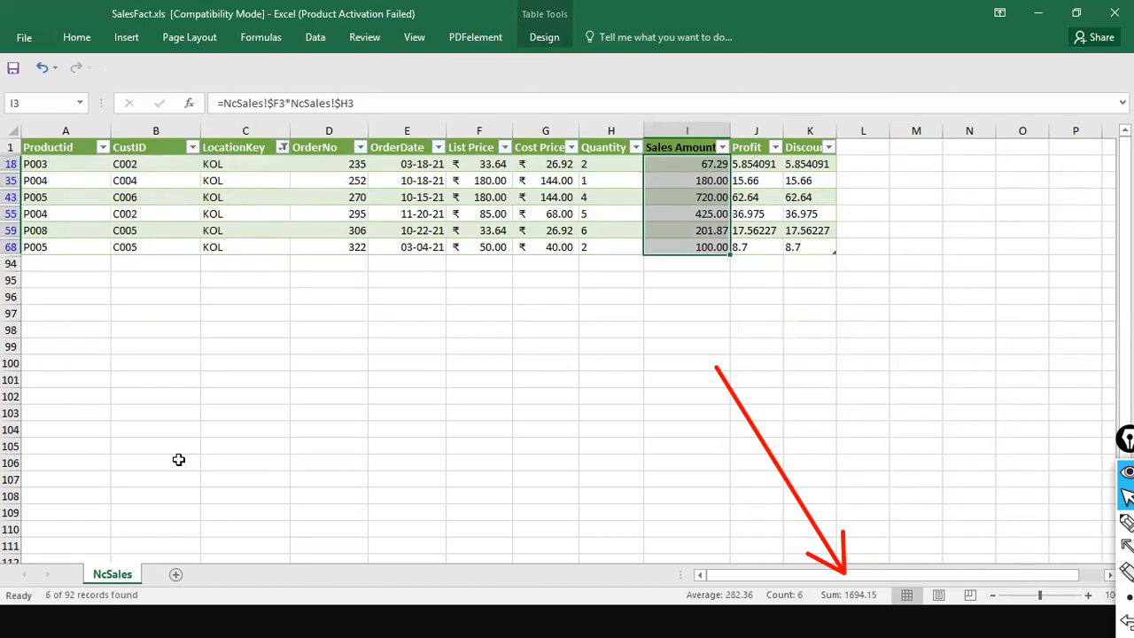
# Step: Close the SalesFact.xls workbook and return to the model diagram in Power BI Desktop
pyautogui.click(1114, 12)
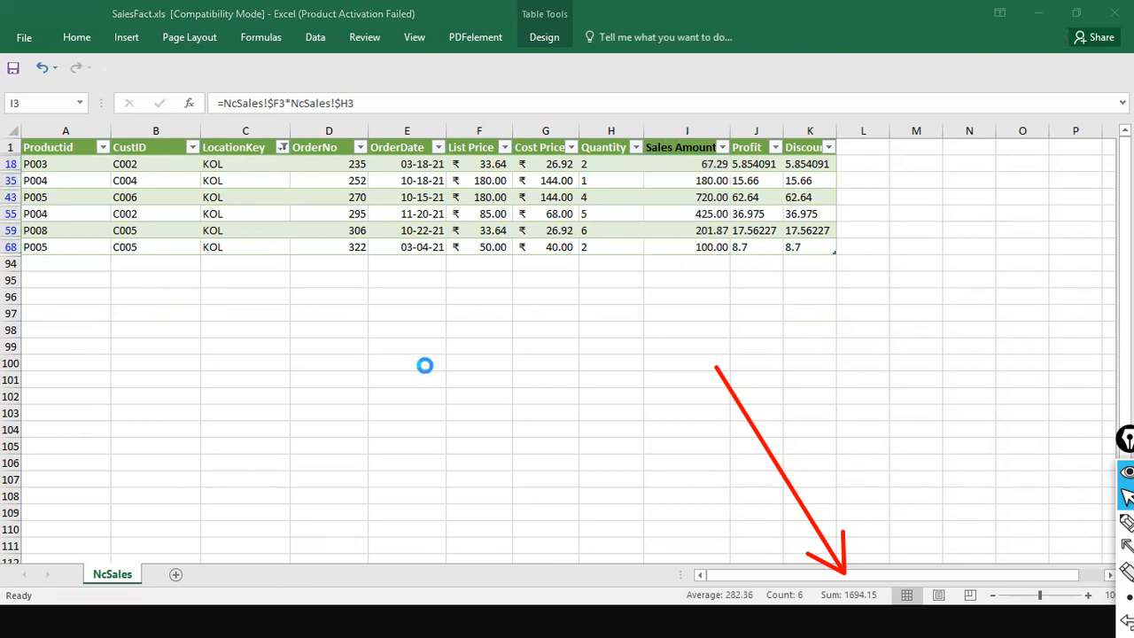
pyautogui.hotkey('alt', 'Tab')
pyautogui.hotkey('alt', 'Tab')
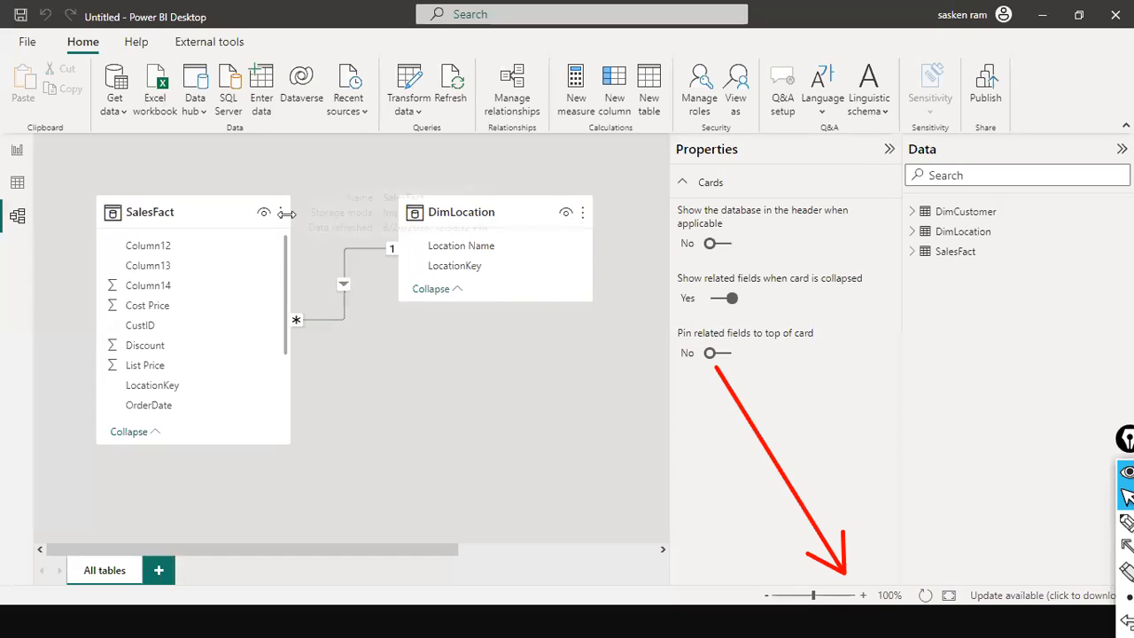
# Step: Examine the report table of sales amount by location name against the SalesFact–DimLocation relationship in the model diagram
pyautogui.click(17, 153)
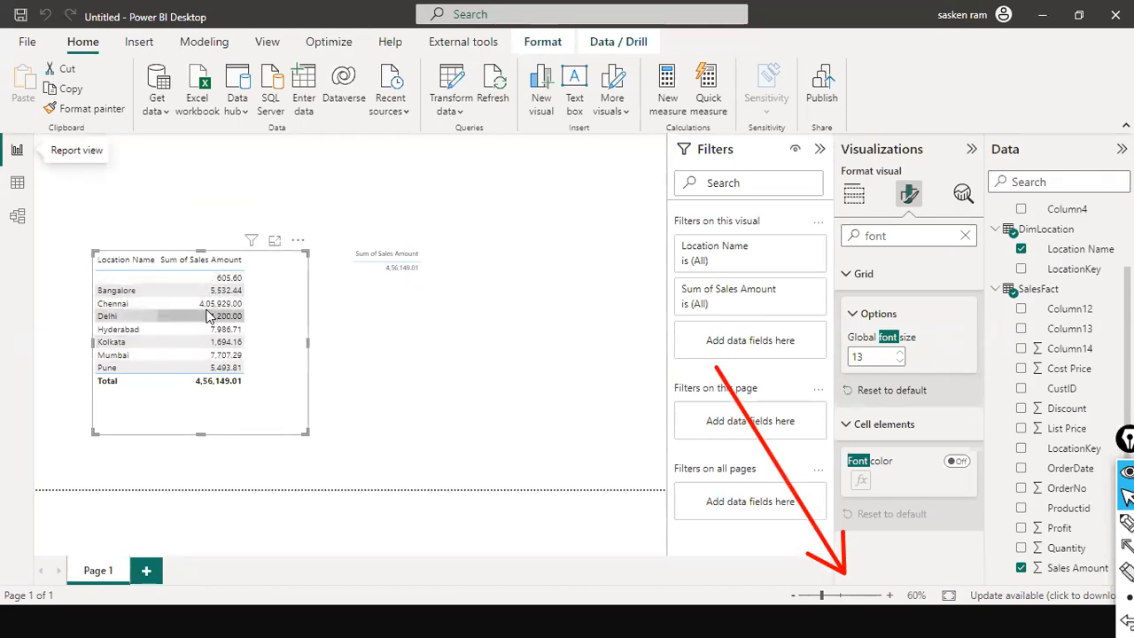
pyautogui.moveTo(246, 308)
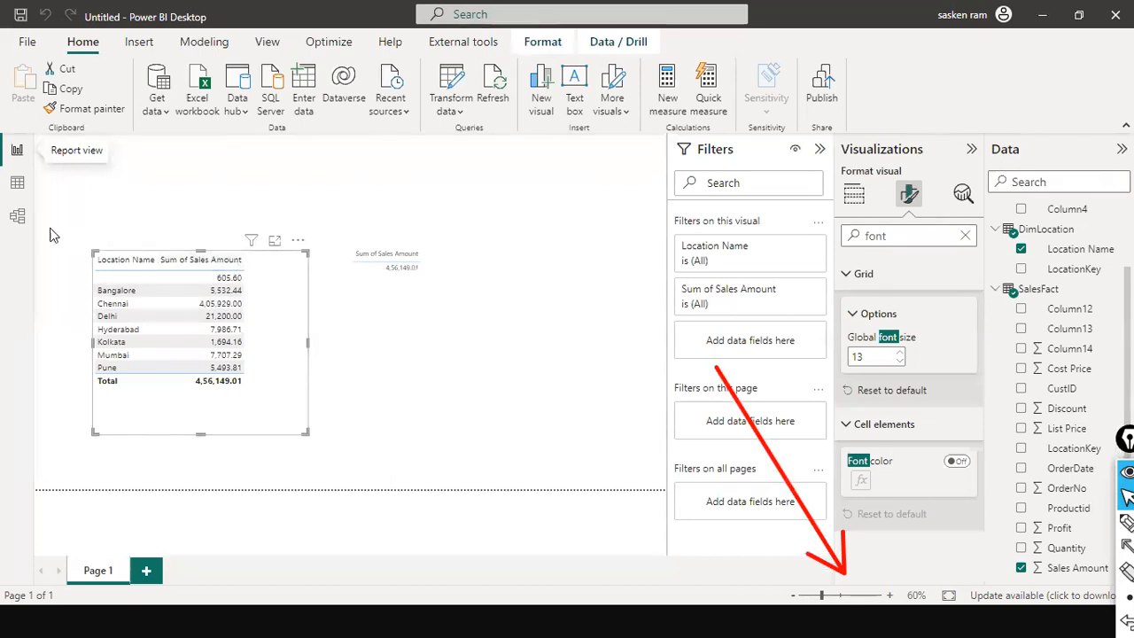
pyautogui.click(10, 218)
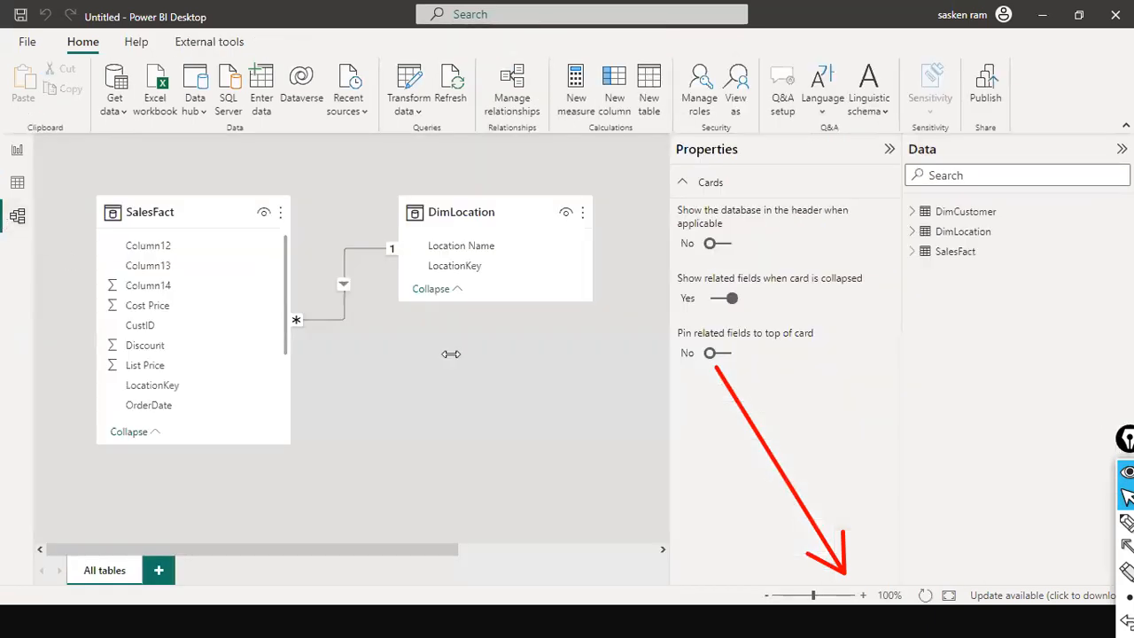
pyautogui.click(12, 152)
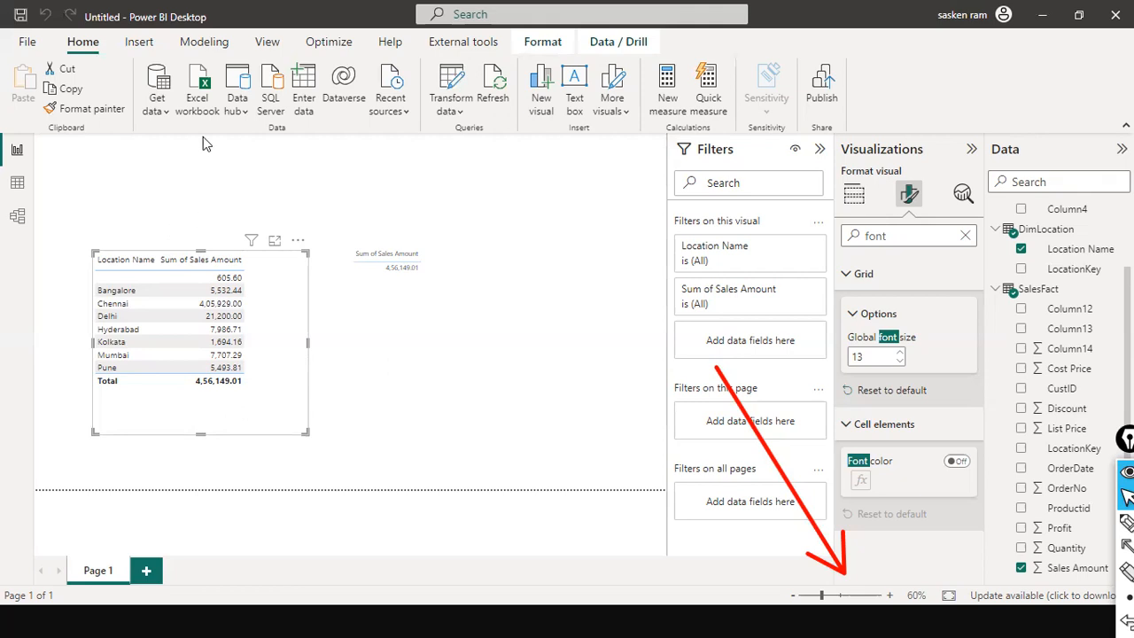
# Step: Return to the model diagram and rename the LocationKey column of SalesFact as Location Key
pyautogui.click(15, 232)
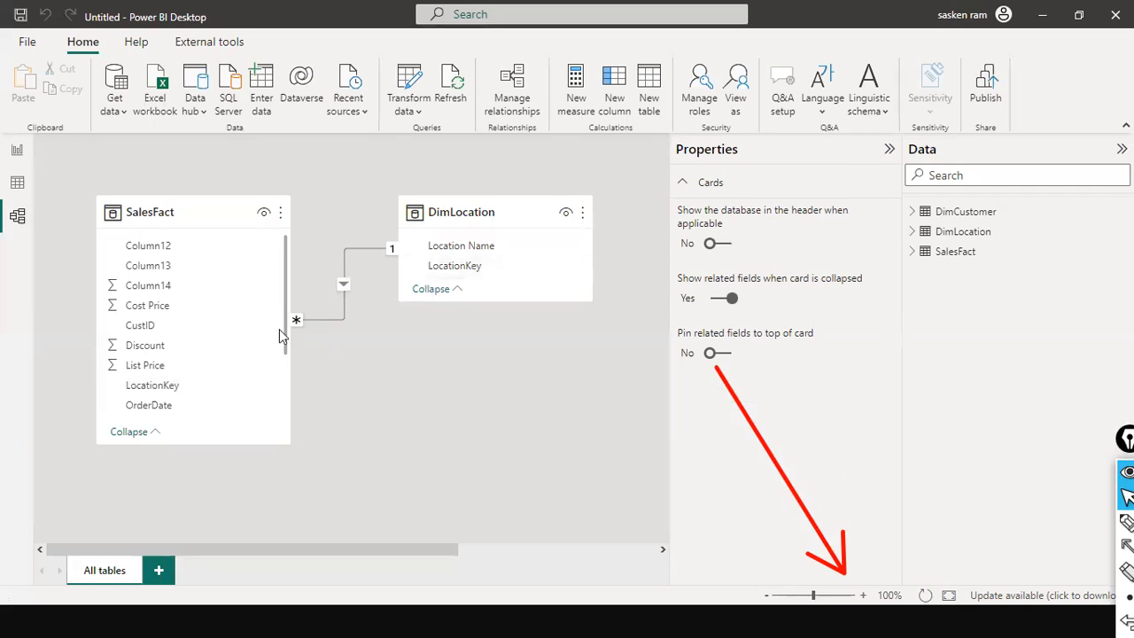
pyautogui.click(166, 386)
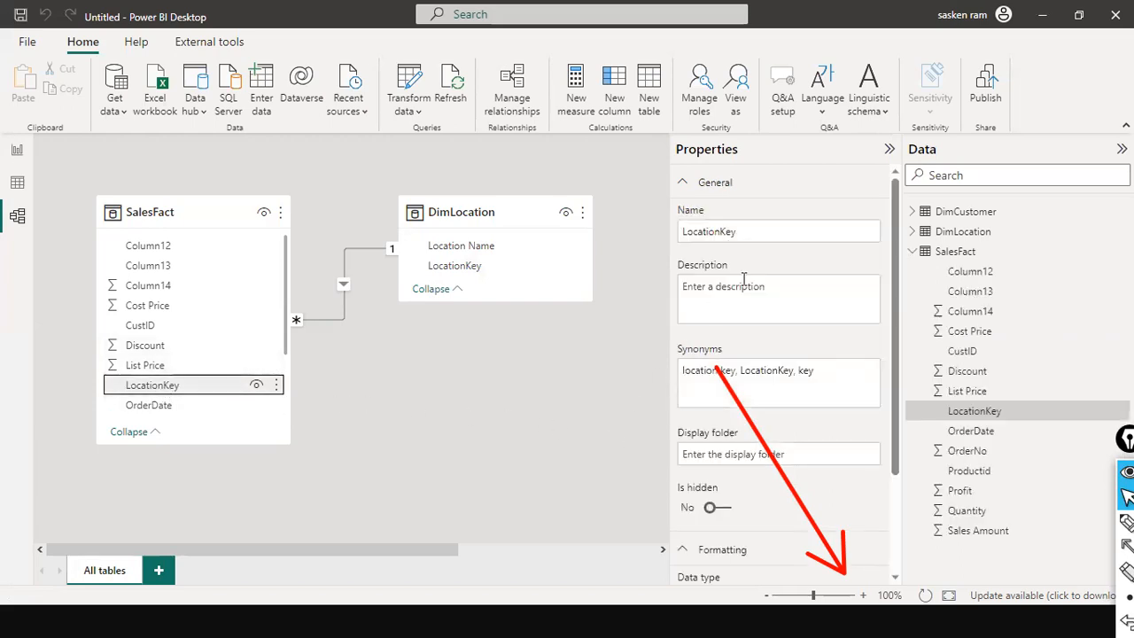
pyautogui.click(721, 231)
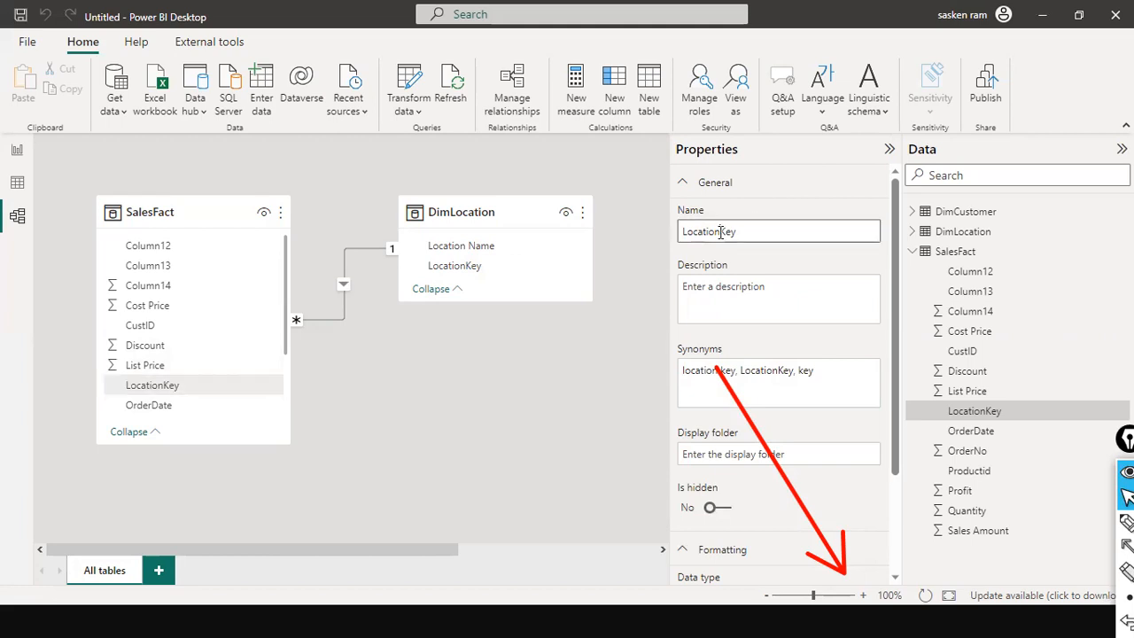
pyautogui.click(623, 359)
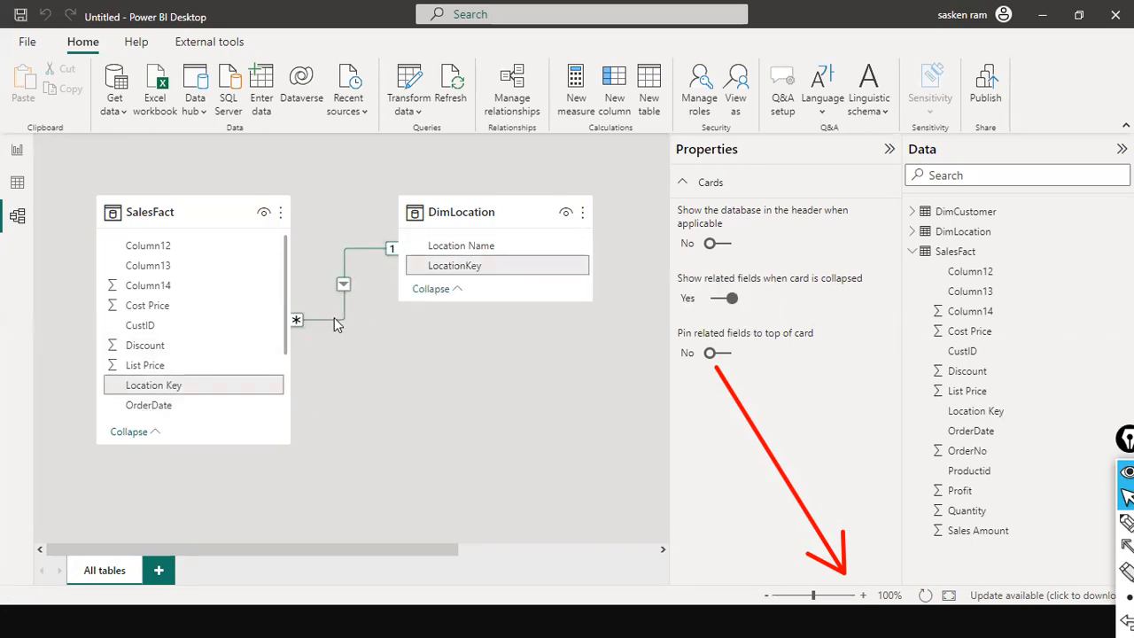
pyautogui.rightClick(334, 317)
pyautogui.click(345, 324)
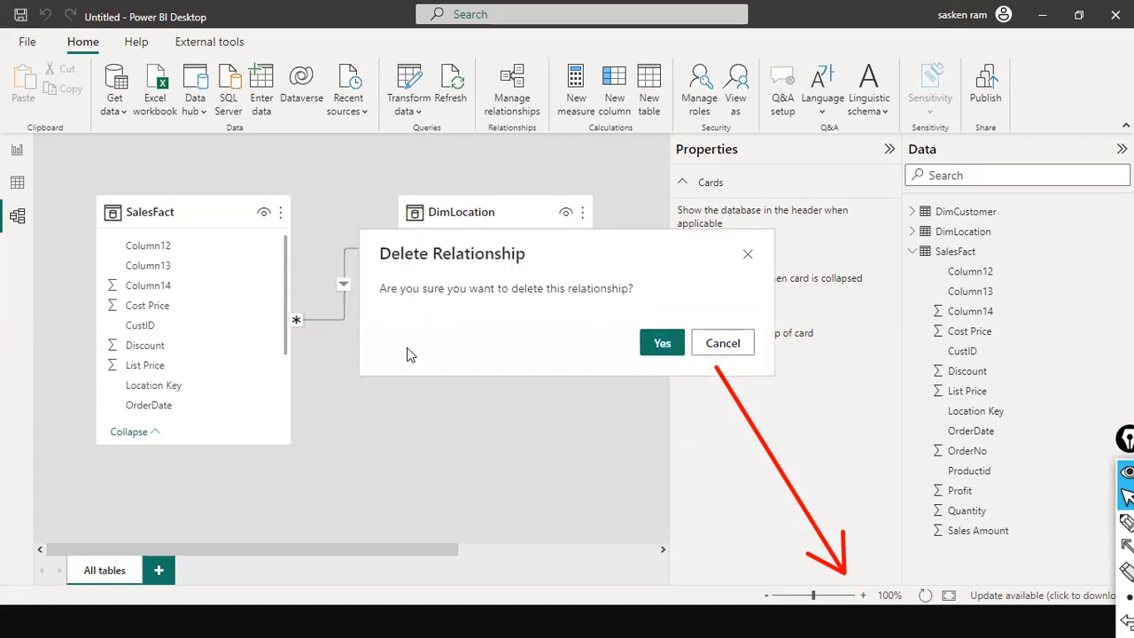
pyautogui.click(727, 347)
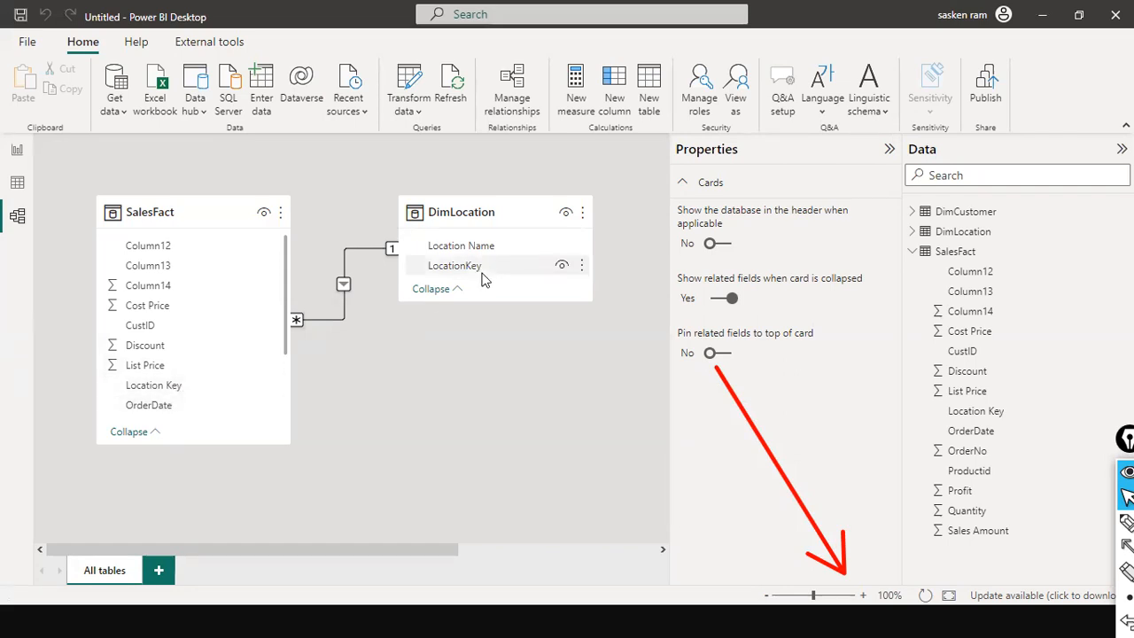
# Step: Rename the Location Key column of SalesFact as LocationKey
pyautogui.click(171, 394)
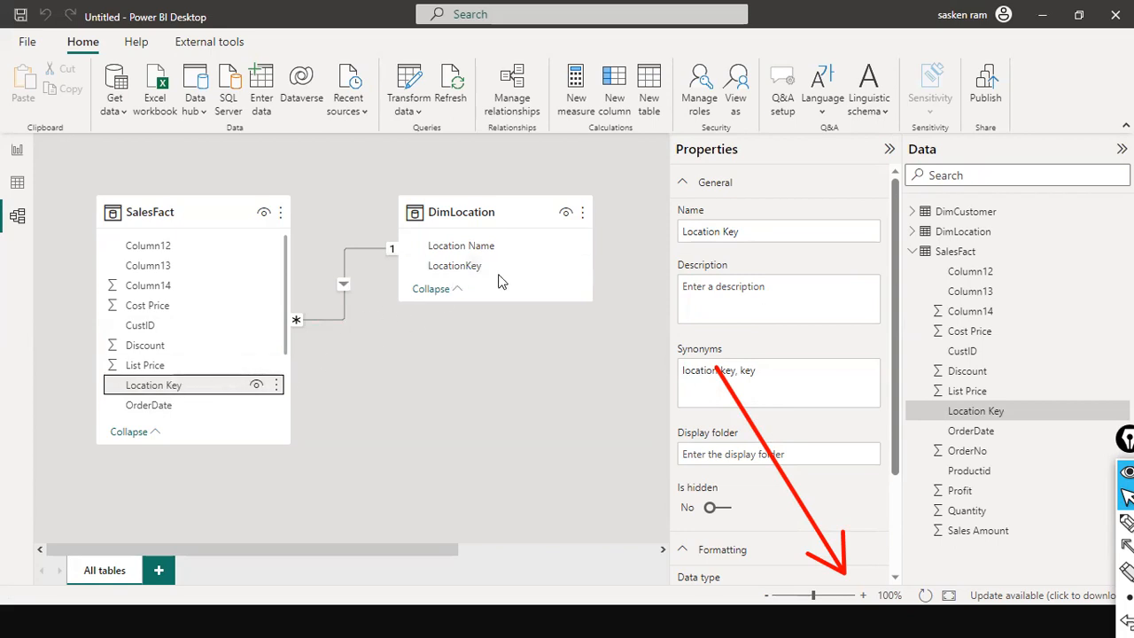
pyautogui.rightClick(174, 395)
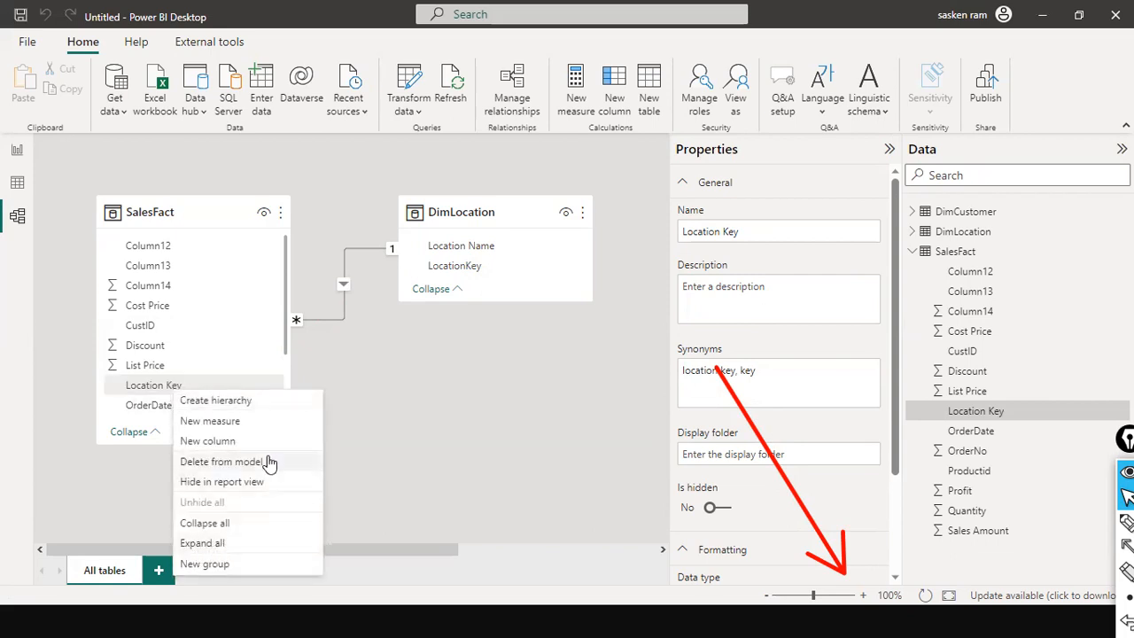
pyautogui.click(733, 231)
pyautogui.press('BackSpace')
pyautogui.press('Return')
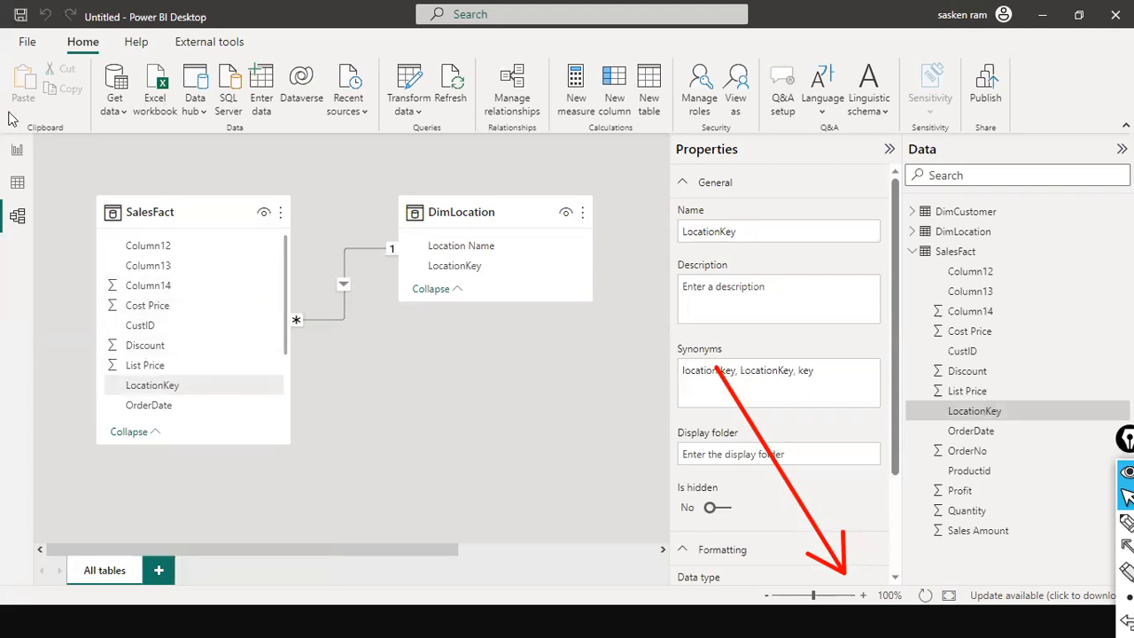
# Step: Open the report page in Power BI Desktop and switch to the running PowerPoint slide show
pyautogui.click(17, 150)
pyautogui.hotkey('alt', 'Tab')
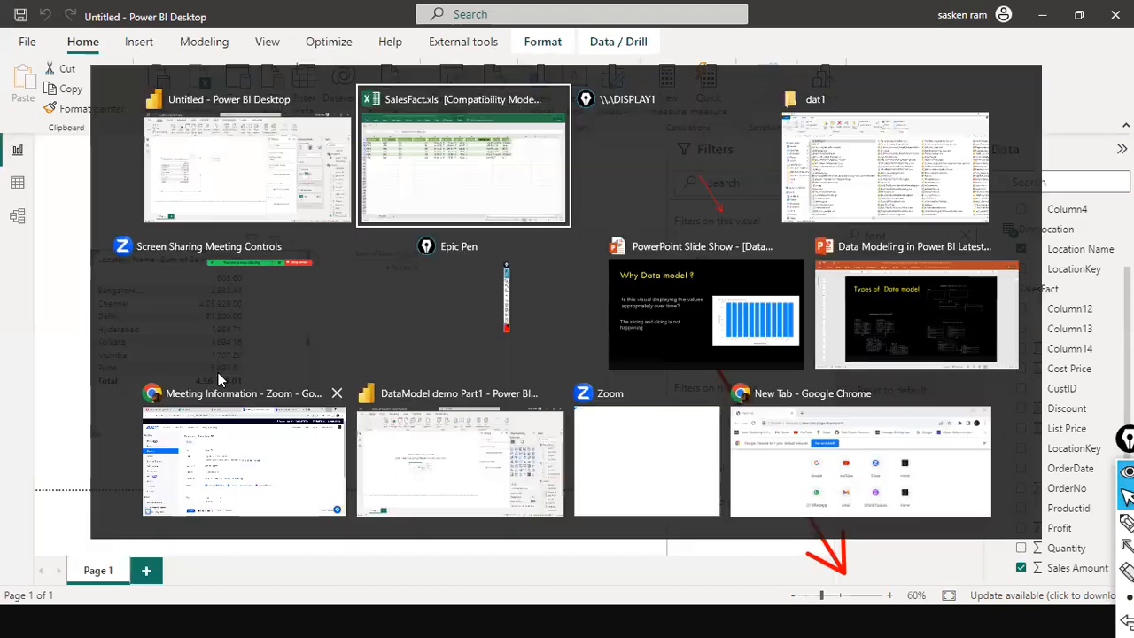
pyautogui.hotkey('alt', 'Tab')
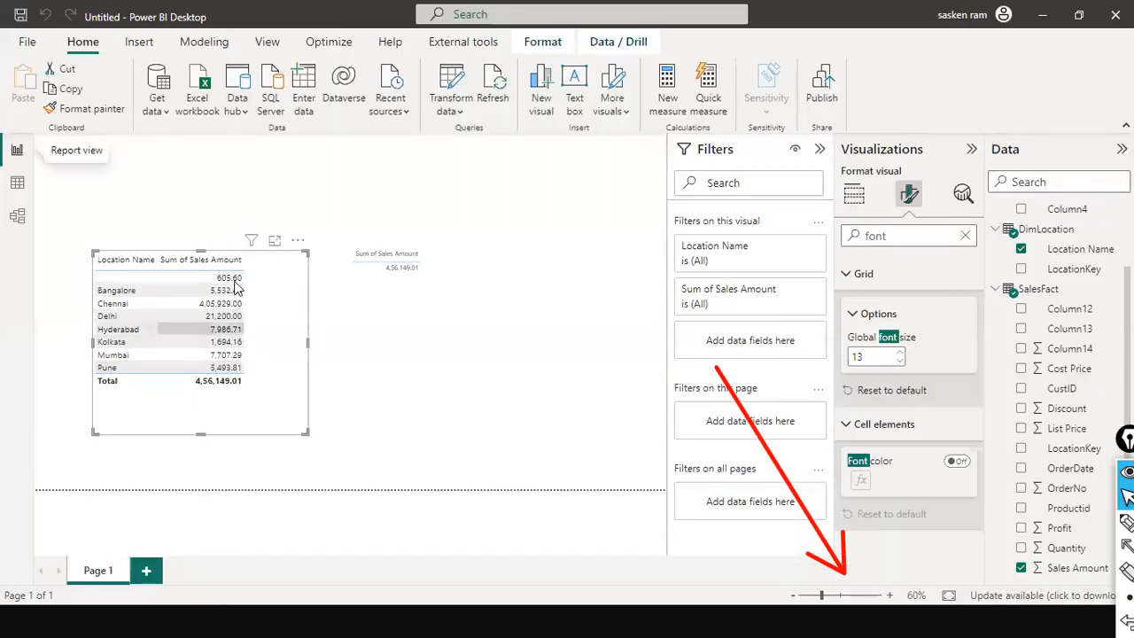
pyautogui.hotkey('alt', 'Tab')
pyautogui.hotkey('alt', 'Tab')
pyautogui.hotkey('alt', 'Tab')
pyautogui.hotkey('alt', 'Tab')
pyautogui.hotkey('alt', 'Tab')
pyautogui.hotkey('alt', 'Tab')
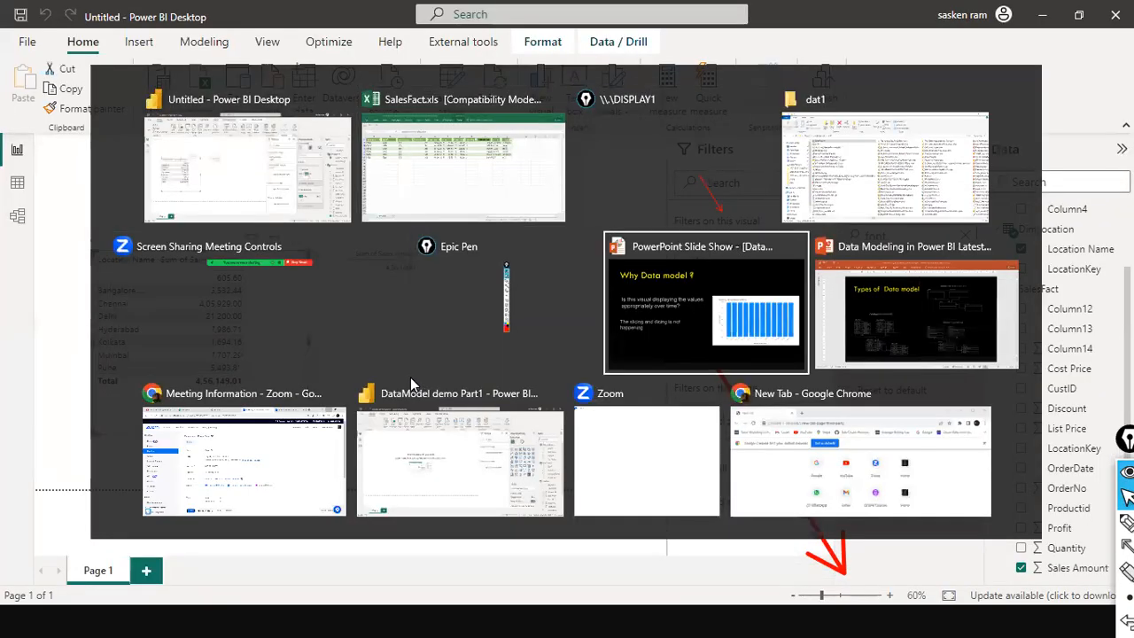
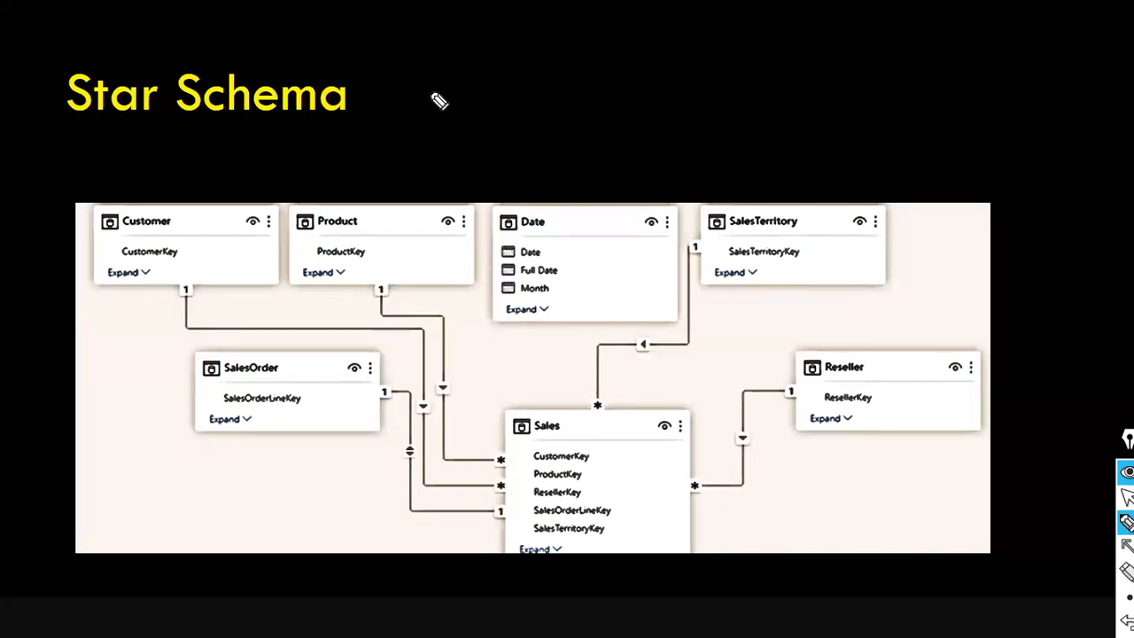
# Step: Handwrite "normalization" beside the Star Schema title and "denormalization" with an arrow down to "dimensional Data modeling" further along
pyautogui.moveTo(420, 117)
pyautogui.mouseDown()
pyautogui.moveTo(519, 107)
pyautogui.moveTo(539, 121)
pyautogui.mouseUp()
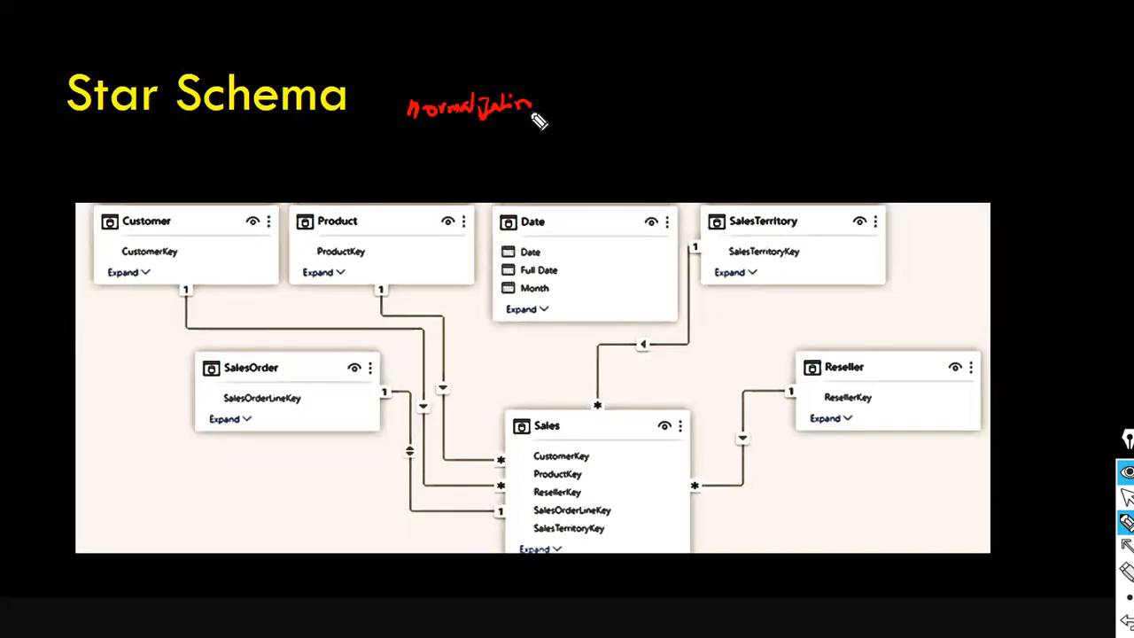
pyautogui.click(722, 86)
pyautogui.moveTo(721, 108)
pyautogui.mouseDown()
pyautogui.moveTo(830, 91)
pyautogui.moveTo(858, 111)
pyautogui.moveTo(876, 94)
pyautogui.moveTo(905, 90)
pyautogui.moveTo(741, 132)
pyautogui.moveTo(755, 133)
pyautogui.moveTo(735, 151)
pyautogui.moveTo(813, 158)
pyautogui.mouseUp()
pyautogui.moveTo(731, 151); pyautogui.dragTo(715, 159)
pyautogui.moveTo(822, 157)
pyautogui.mouseDown()
pyautogui.moveTo(863, 157)
pyautogui.moveTo(871, 137)
pyautogui.moveTo(954, 157)
pyautogui.moveTo(1076, 145)
pyautogui.moveTo(1089, 177)
pyautogui.moveTo(1106, 164)
pyautogui.mouseUp()
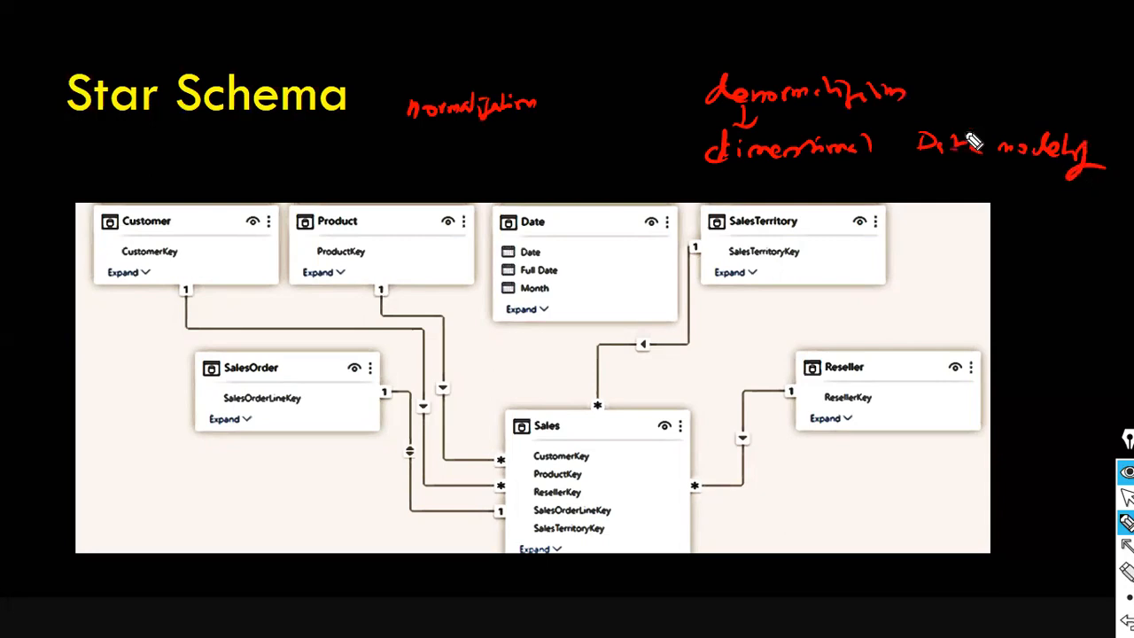
# Step: Underline both handwritten terms and add an underlined "data model" beneath normalization with an arrow pointing to it
pyautogui.moveTo(708, 109); pyautogui.dragTo(893, 101)
pyautogui.moveTo(400, 137); pyautogui.dragTo(532, 124)
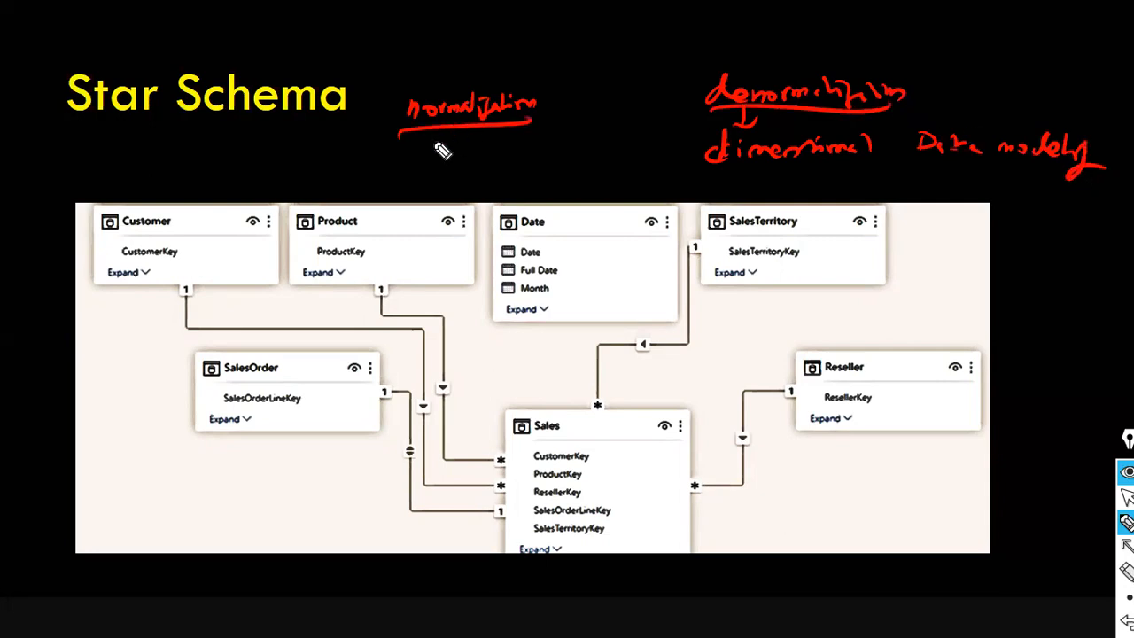
pyautogui.moveTo(423, 160)
pyautogui.mouseDown()
pyautogui.moveTo(537, 157)
pyautogui.moveTo(538, 142)
pyautogui.mouseUp()
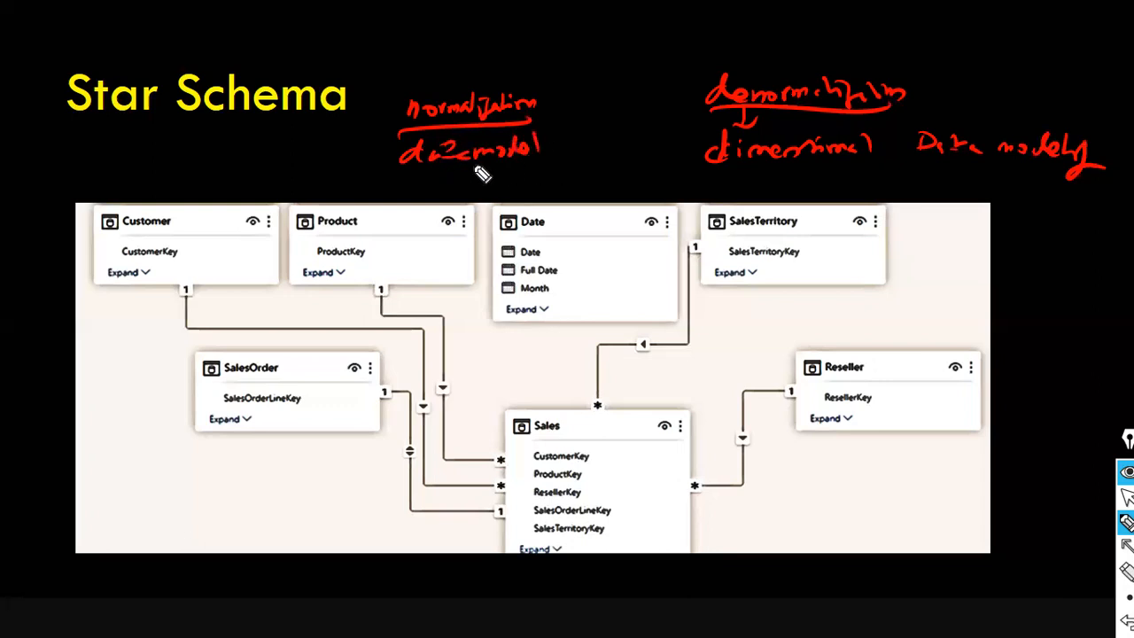
pyautogui.moveTo(327, 155)
pyautogui.mouseDown()
pyautogui.moveTo(372, 152)
pyautogui.moveTo(366, 167)
pyautogui.mouseUp()
pyautogui.moveTo(448, 137); pyautogui.dragTo(441, 158)
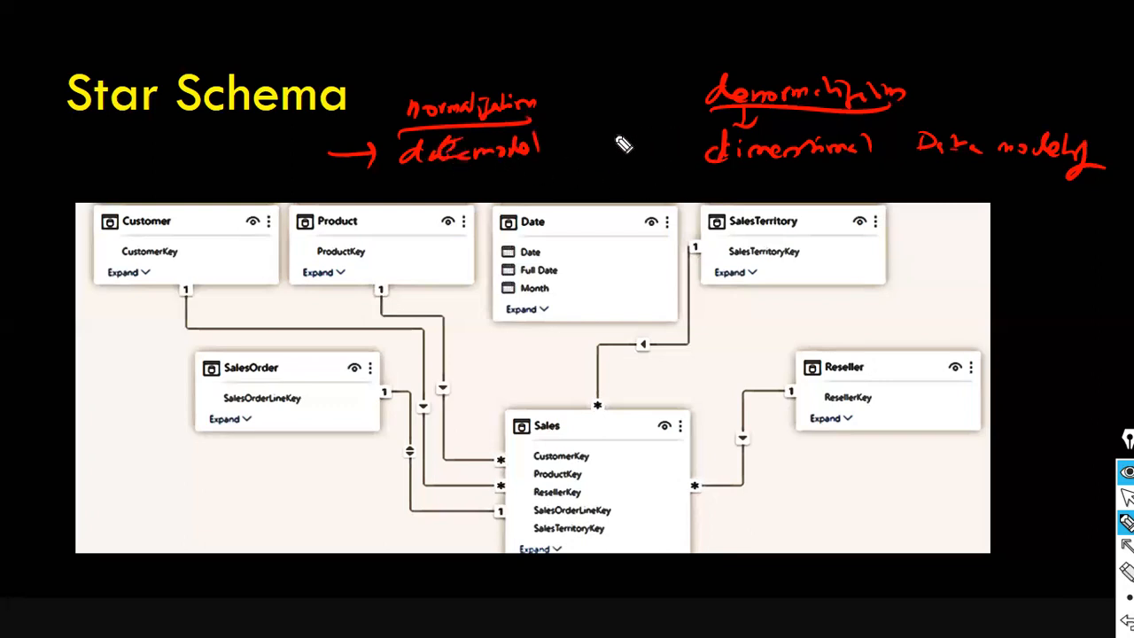
pyautogui.moveTo(403, 169); pyautogui.dragTo(542, 128)
# Step: Write "OLTP" above normalization and "OLAP" above denormalization, with an arrow from each down to its term
pyautogui.moveTo(443, 55)
pyautogui.mouseDown()
pyautogui.moveTo(479, 69)
pyautogui.moveTo(483, 55)
pyautogui.mouseUp()
pyautogui.moveTo(474, 55)
pyautogui.mouseDown()
pyautogui.moveTo(475, 71)
pyautogui.moveTo(485, 63)
pyautogui.mouseUp()
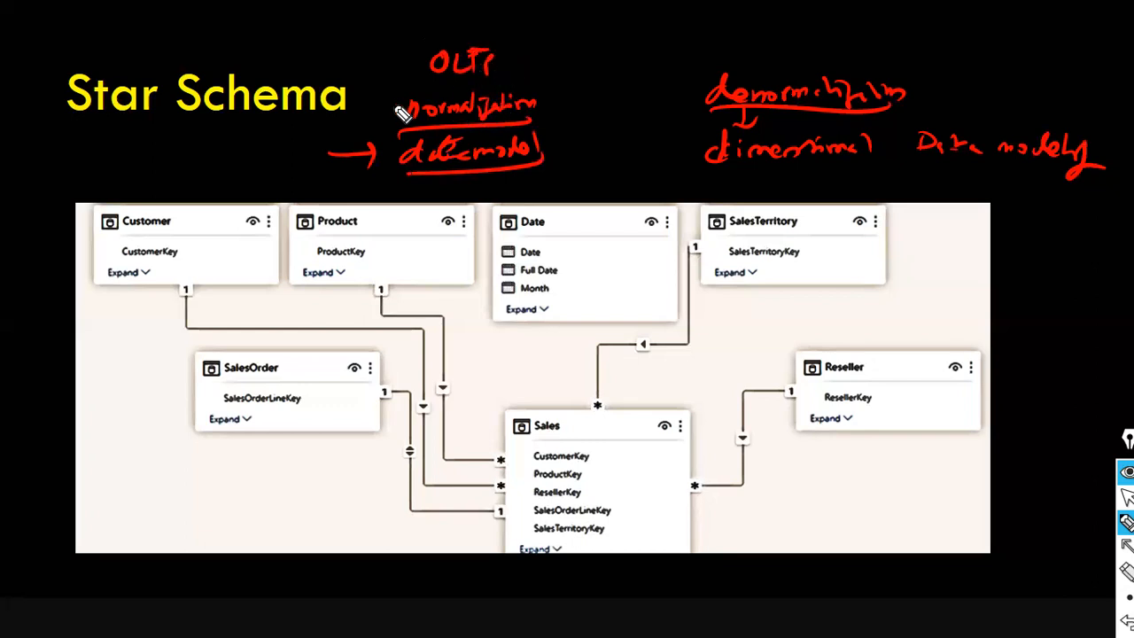
pyautogui.moveTo(410, 62); pyautogui.dragTo(408, 93)
pyautogui.moveTo(401, 76); pyautogui.dragTo(420, 82)
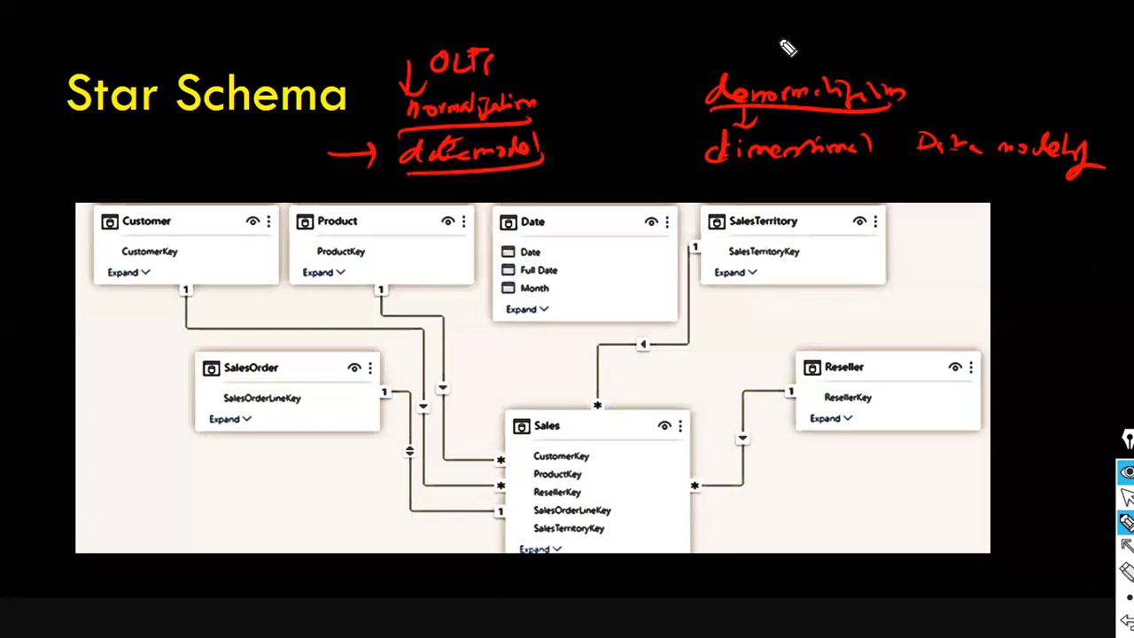
pyautogui.moveTo(790, 32)
pyautogui.mouseDown()
pyautogui.moveTo(822, 50)
pyautogui.moveTo(849, 50)
pyautogui.moveTo(860, 35)
pyautogui.moveTo(831, 61)
pyautogui.mouseUp()
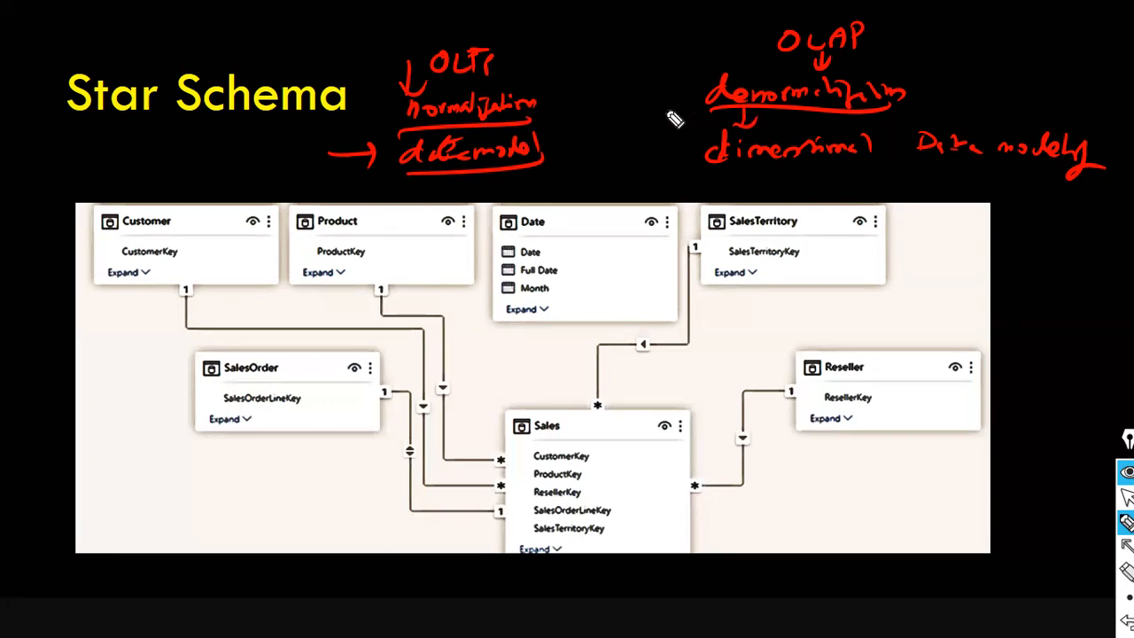
# Step: Draw a frame around the OLTP notes and add an arrow to separately outlined customer and address tables
pyautogui.moveTo(543, 36); pyautogui.dragTo(548, 104)
pyautogui.moveTo(555, 154)
pyautogui.mouseDown()
pyautogui.moveTo(413, 81)
pyautogui.moveTo(443, 55)
pyautogui.moveTo(529, 50)
pyautogui.moveTo(542, 38)
pyautogui.mouseUp()
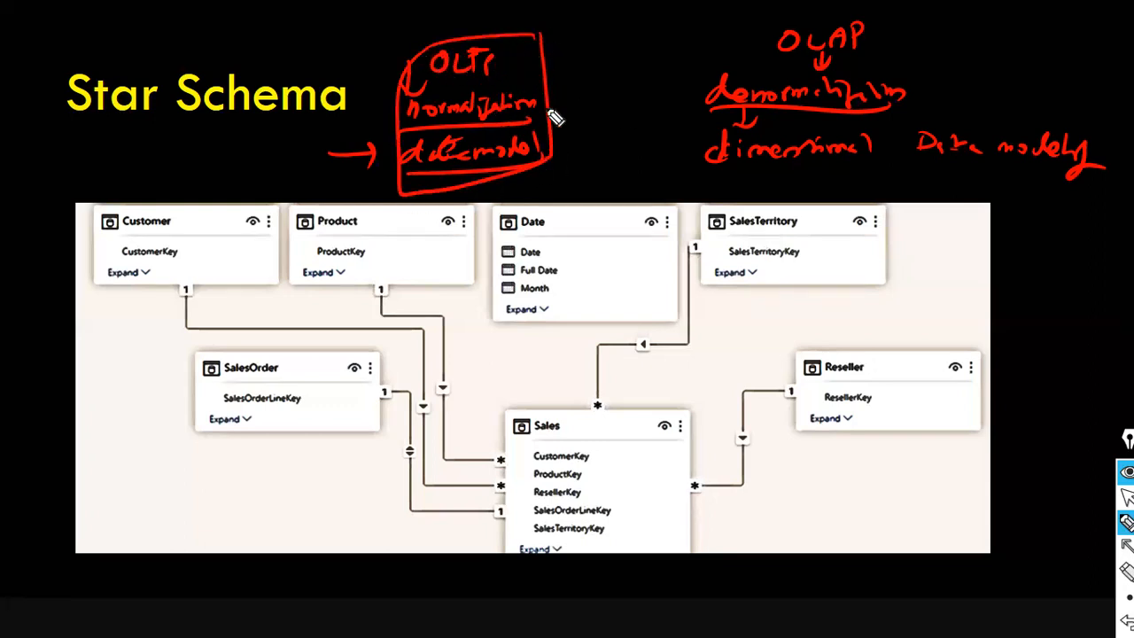
pyautogui.moveTo(544, 110); pyautogui.dragTo(559, 106)
pyautogui.moveTo(564, 71); pyautogui.dragTo(648, 68)
pyautogui.moveTo(571, 57); pyautogui.dragTo(664, 71)
pyautogui.moveTo(577, 117)
pyautogui.mouseDown()
pyautogui.moveTo(612, 112)
pyautogui.moveTo(628, 119)
pyautogui.moveTo(625, 137)
pyautogui.moveTo(583, 112)
pyautogui.mouseUp()
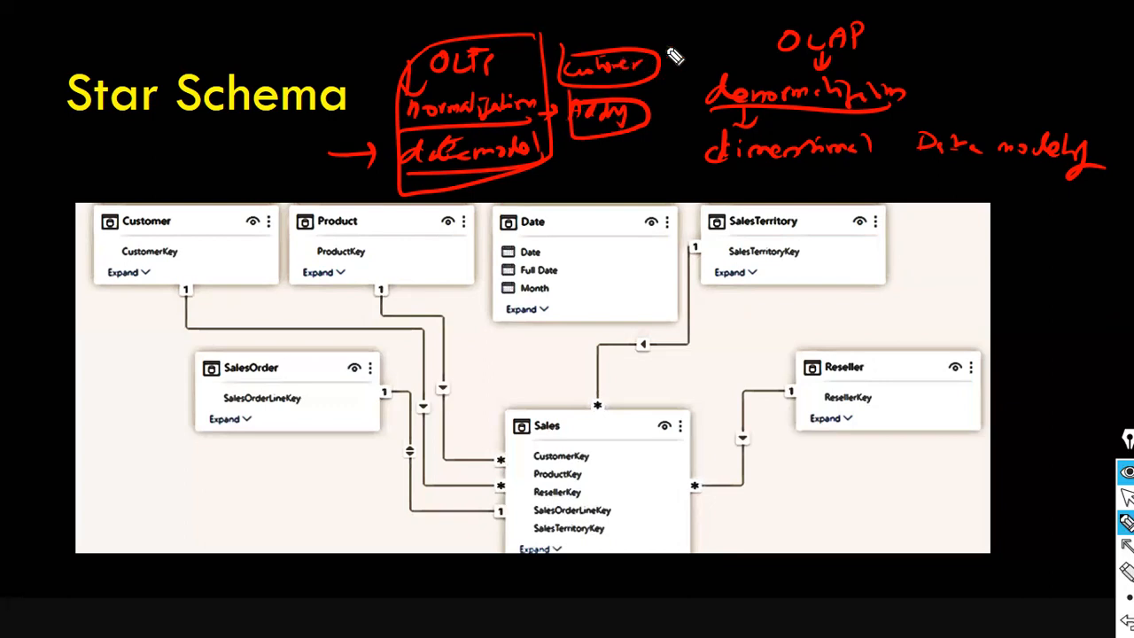
# Step: Draw connecting lines from the outlined customer and address tables into one combined customer box beside denormalization
pyautogui.moveTo(659, 58); pyautogui.dragTo(670, 64)
pyautogui.moveTo(639, 118); pyautogui.dragTo(654, 111)
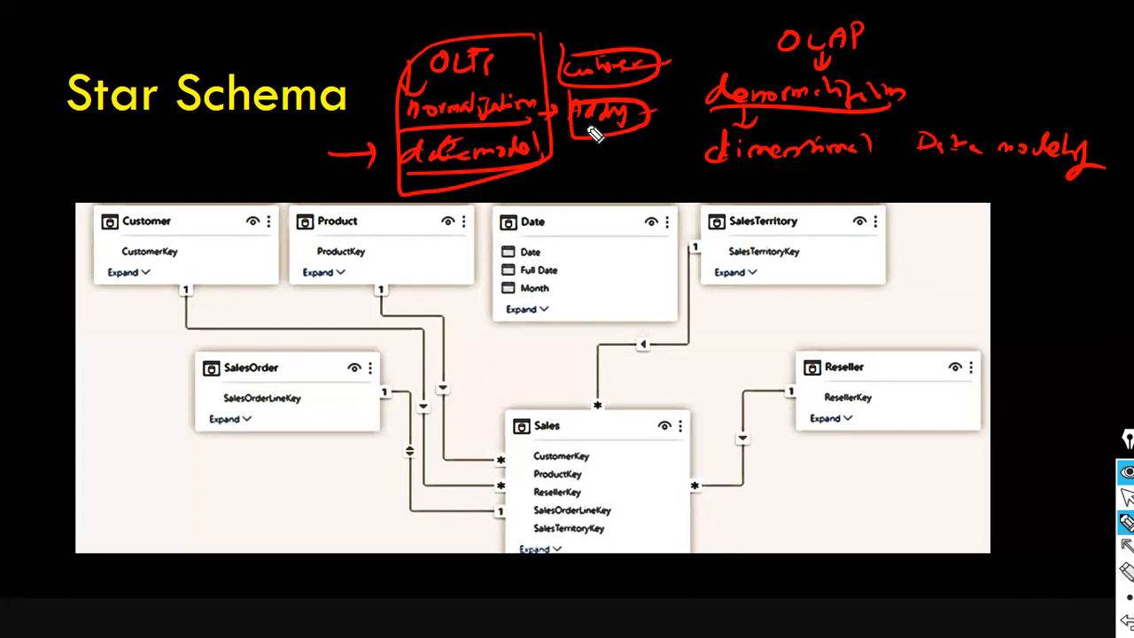
pyautogui.moveTo(663, 64); pyautogui.dragTo(696, 66)
pyautogui.moveTo(648, 122)
pyautogui.mouseDown()
pyautogui.moveTo(696, 80)
pyautogui.moveTo(735, 88)
pyautogui.moveTo(695, 57)
pyautogui.mouseUp()
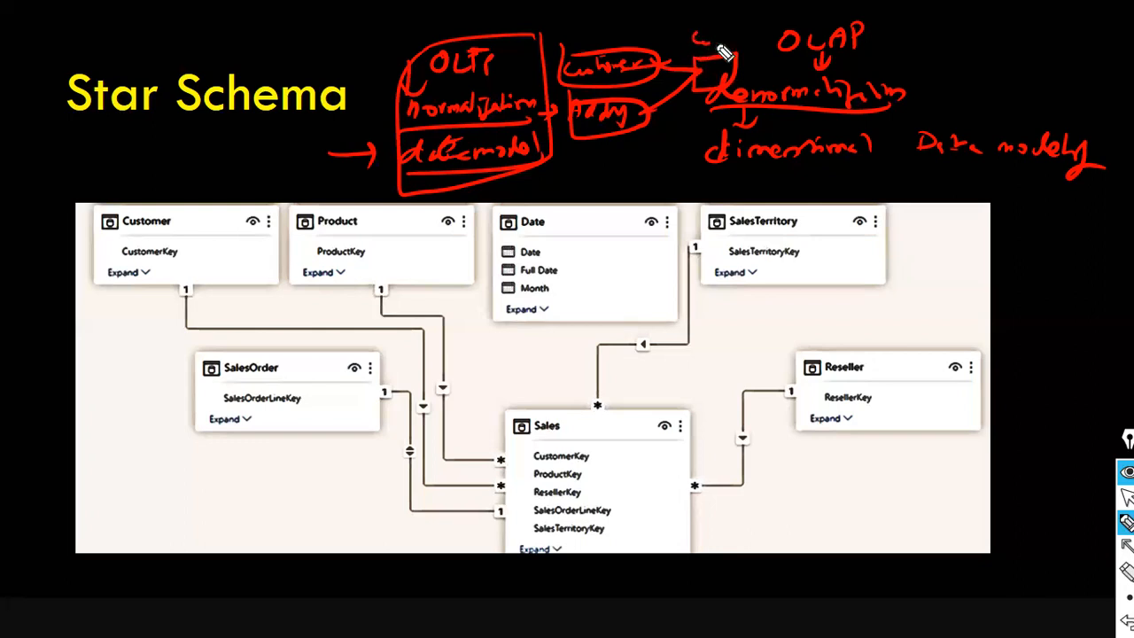
pyautogui.moveTo(735, 52); pyautogui.dragTo(769, 48)
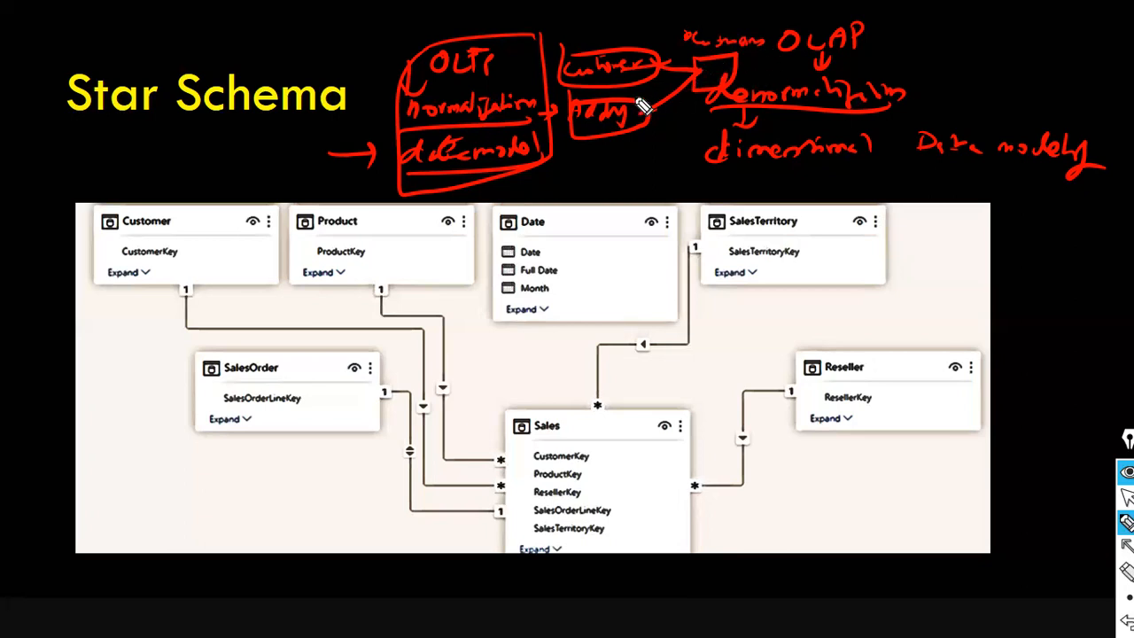
# Step: Link the customer and address tables with curved strokes, sketch another box below them, and underline OLAP
pyautogui.moveTo(620, 110); pyautogui.dragTo(659, 70)
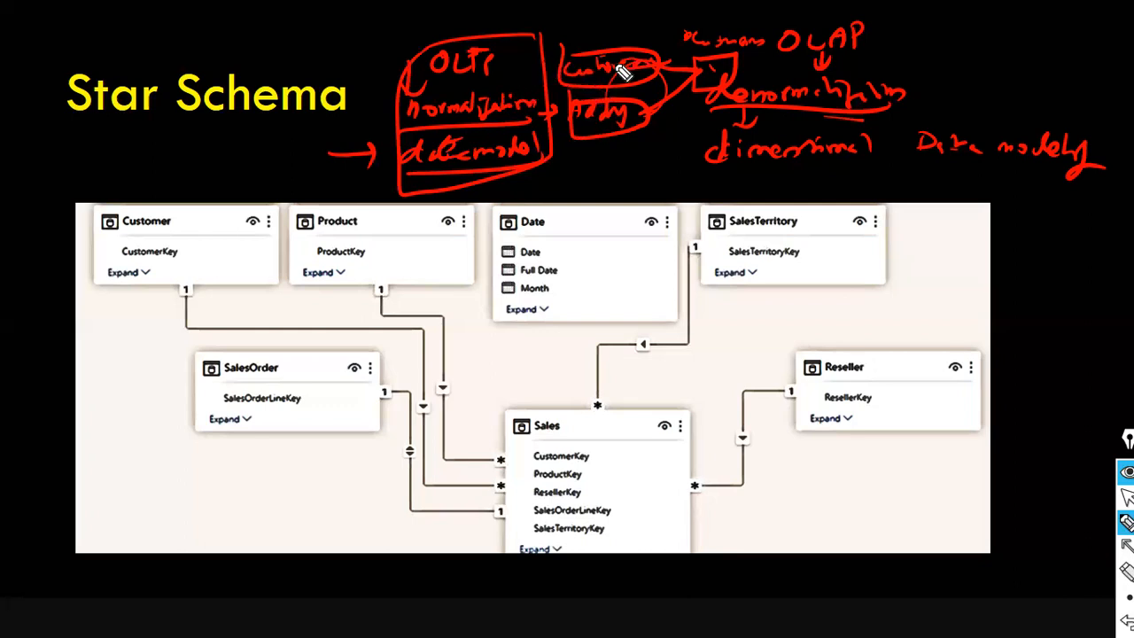
pyautogui.moveTo(600, 84)
pyautogui.mouseDown()
pyautogui.moveTo(633, 85)
pyautogui.moveTo(626, 66)
pyautogui.moveTo(606, 118)
pyautogui.moveTo(585, 121)
pyautogui.mouseUp()
pyautogui.moveTo(603, 146)
pyautogui.mouseDown()
pyautogui.moveTo(652, 158)
pyautogui.moveTo(698, 79)
pyautogui.mouseUp()
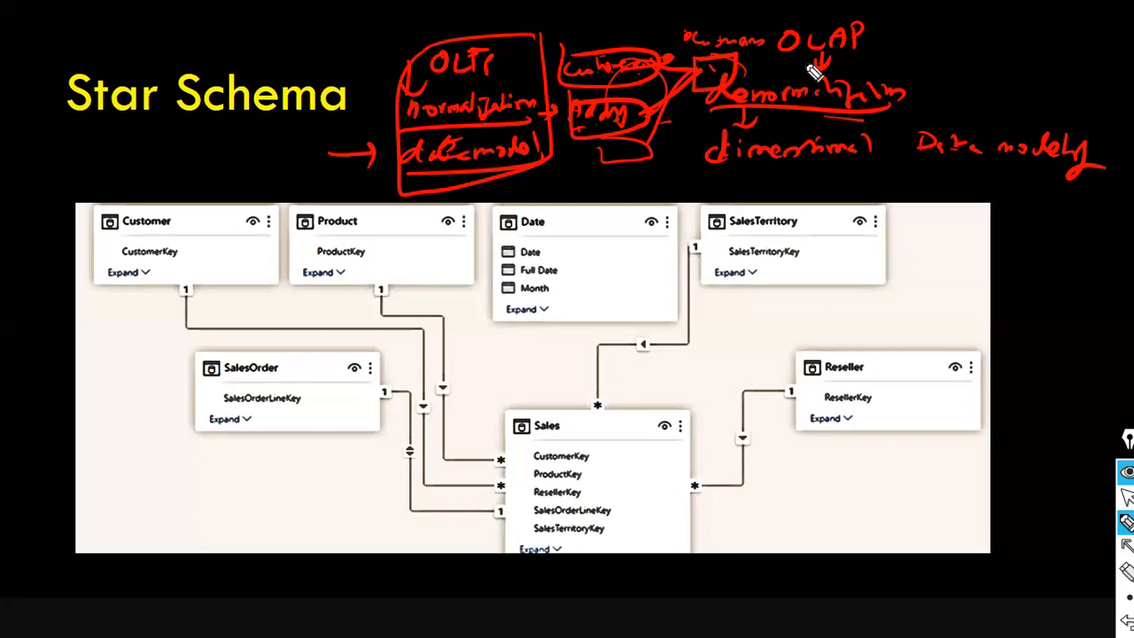
pyautogui.moveTo(897, 54); pyautogui.dragTo(829, 61)
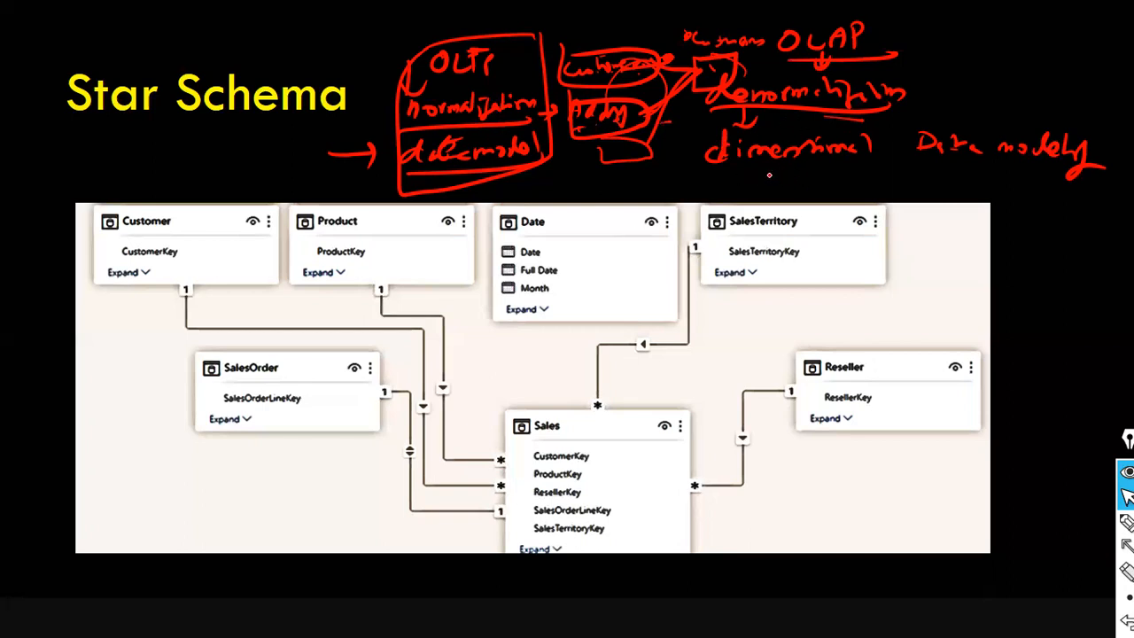
# Step: Branch dimensional data modeling into handwritten "Star" and "Snowflake" and underline Schema in the slide title
pyautogui.hotkey('ctrl', 'shift', 'e')
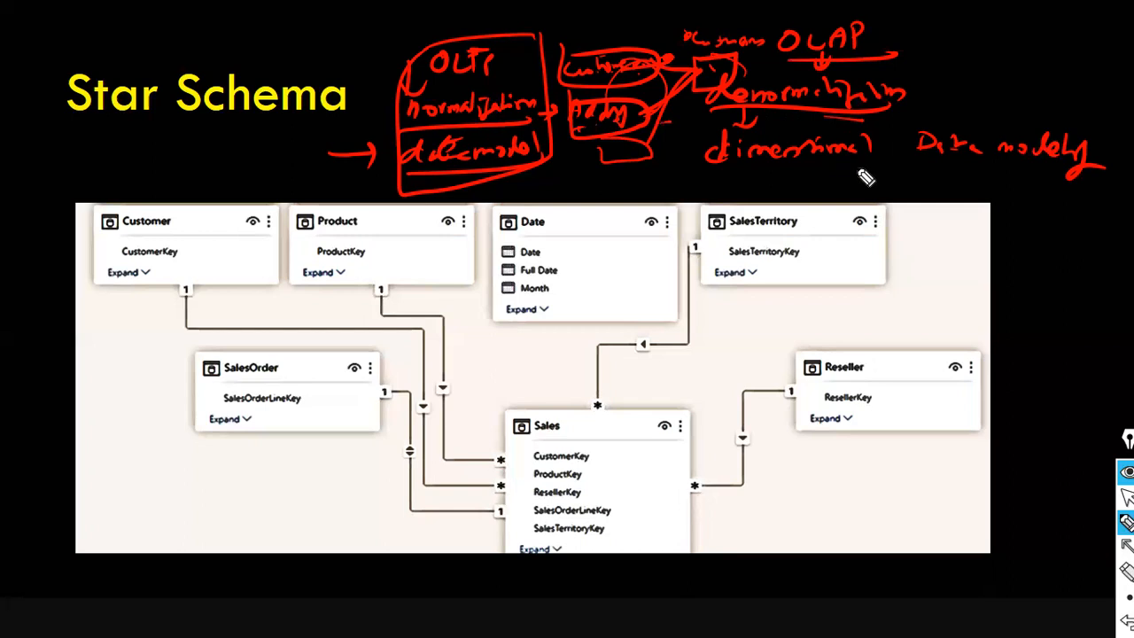
pyautogui.moveTo(772, 168); pyautogui.dragTo(910, 193)
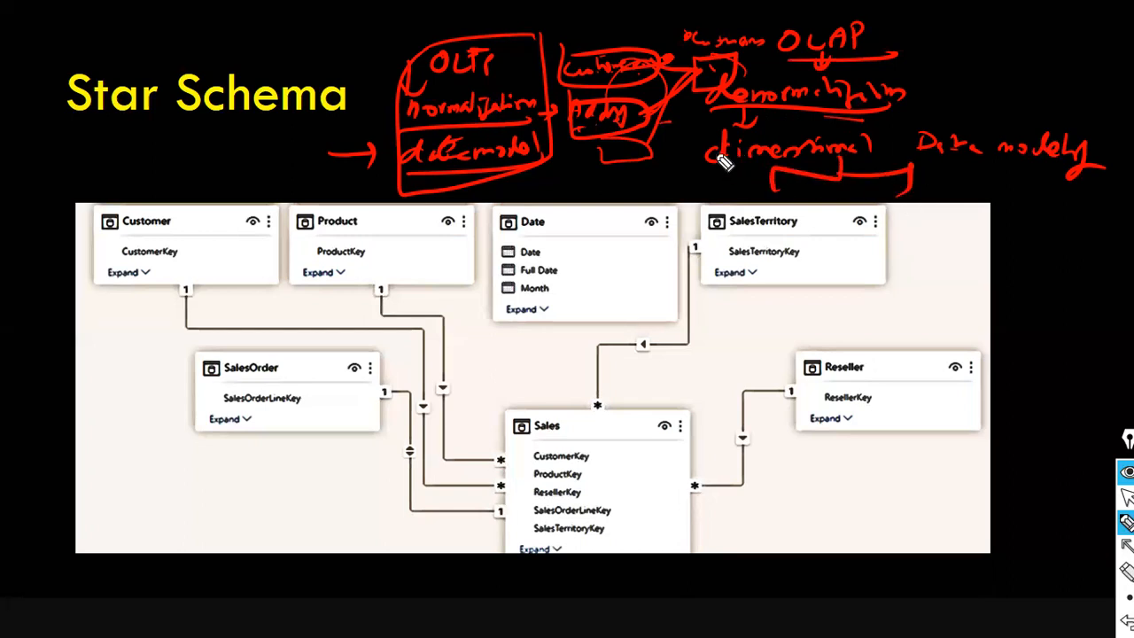
pyautogui.moveTo(740, 186)
pyautogui.mouseDown()
pyautogui.moveTo(744, 213)
pyautogui.moveTo(760, 198)
pyautogui.moveTo(779, 206)
pyautogui.mouseUp()
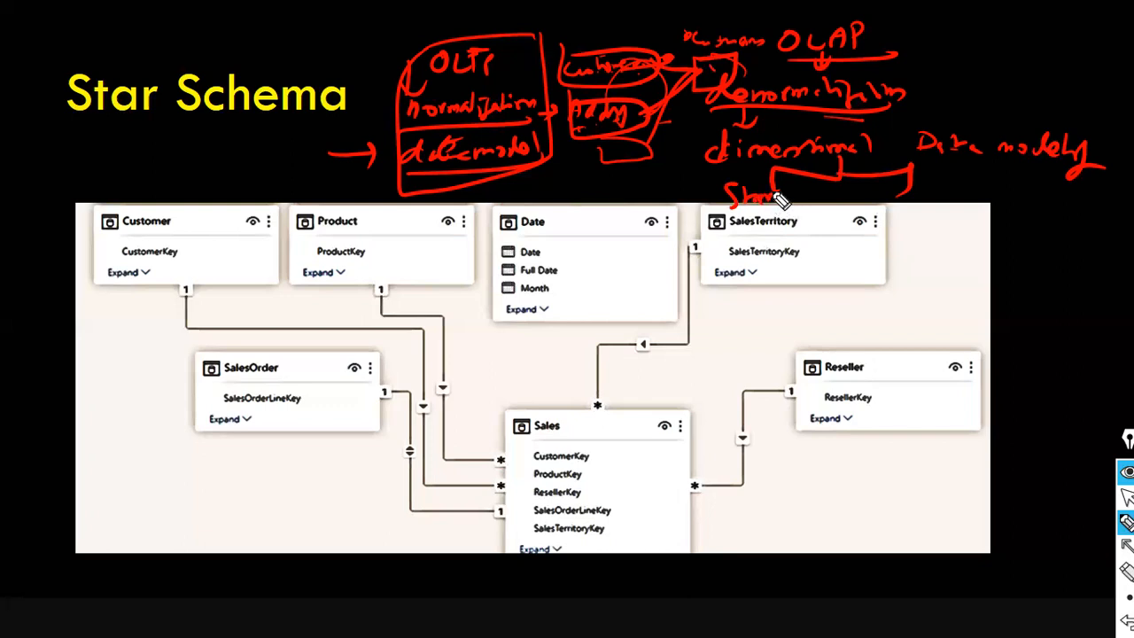
pyautogui.moveTo(926, 210)
pyautogui.mouseDown()
pyautogui.moveTo(954, 203)
pyautogui.moveTo(987, 220)
pyautogui.moveTo(1027, 206)
pyautogui.moveTo(1067, 218)
pyautogui.moveTo(1081, 202)
pyautogui.moveTo(1061, 199)
pyautogui.mouseUp()
pyautogui.moveTo(189, 130); pyautogui.dragTo(345, 113)
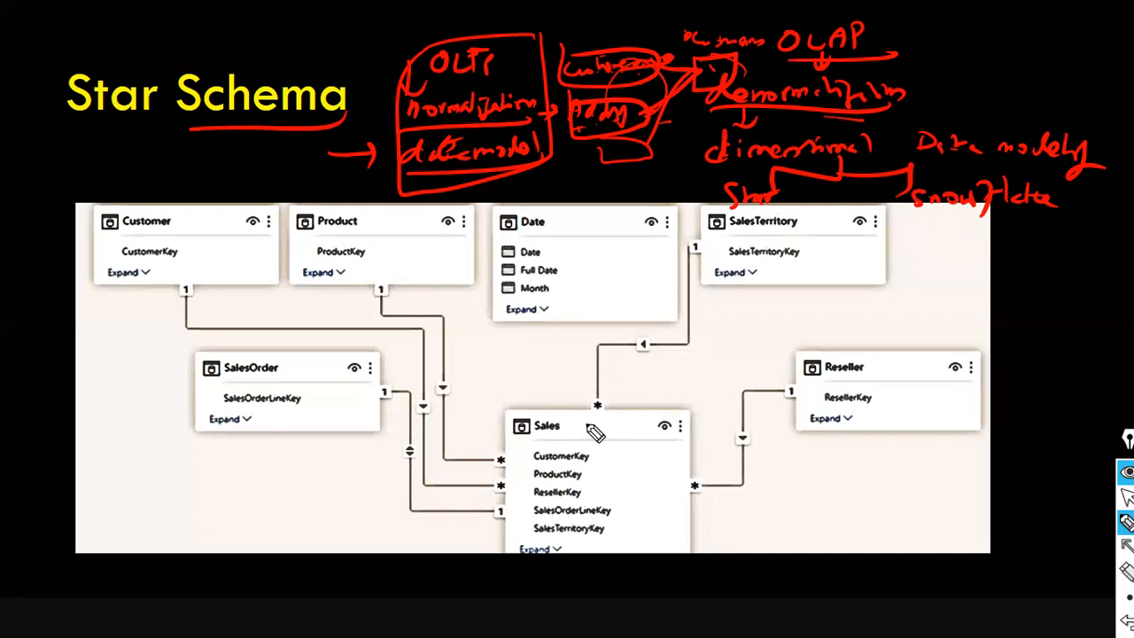
# Step: Label Sales and Reseller as Fact and Customer, Product, Date and SalesTerritory as Dim, circling the Sales label
pyautogui.moveTo(571, 419)
pyautogui.mouseDown()
pyautogui.moveTo(564, 434)
pyautogui.moveTo(610, 427)
pyautogui.mouseUp()
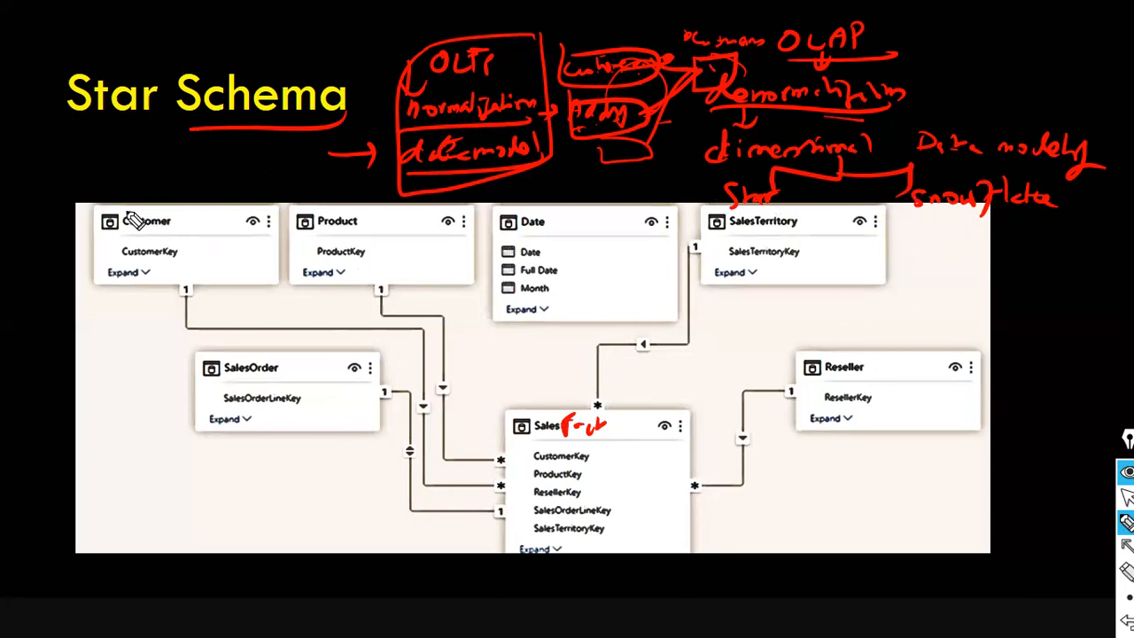
pyautogui.moveTo(174, 217); pyautogui.dragTo(204, 226)
pyautogui.moveTo(367, 221); pyautogui.dragTo(395, 229)
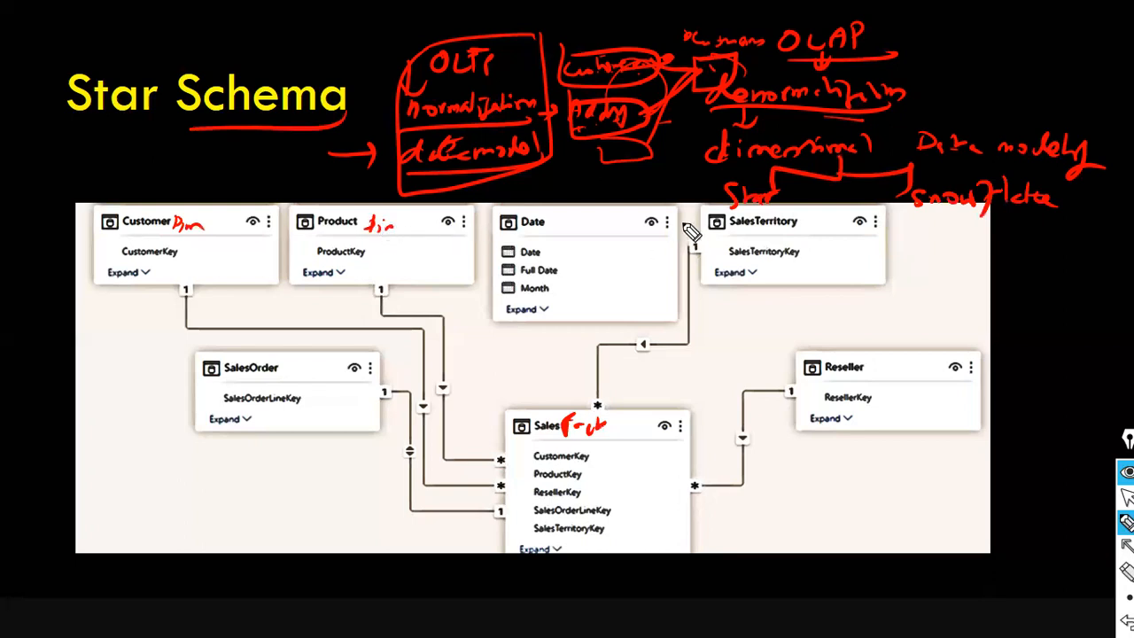
pyautogui.moveTo(544, 219); pyautogui.dragTo(582, 229)
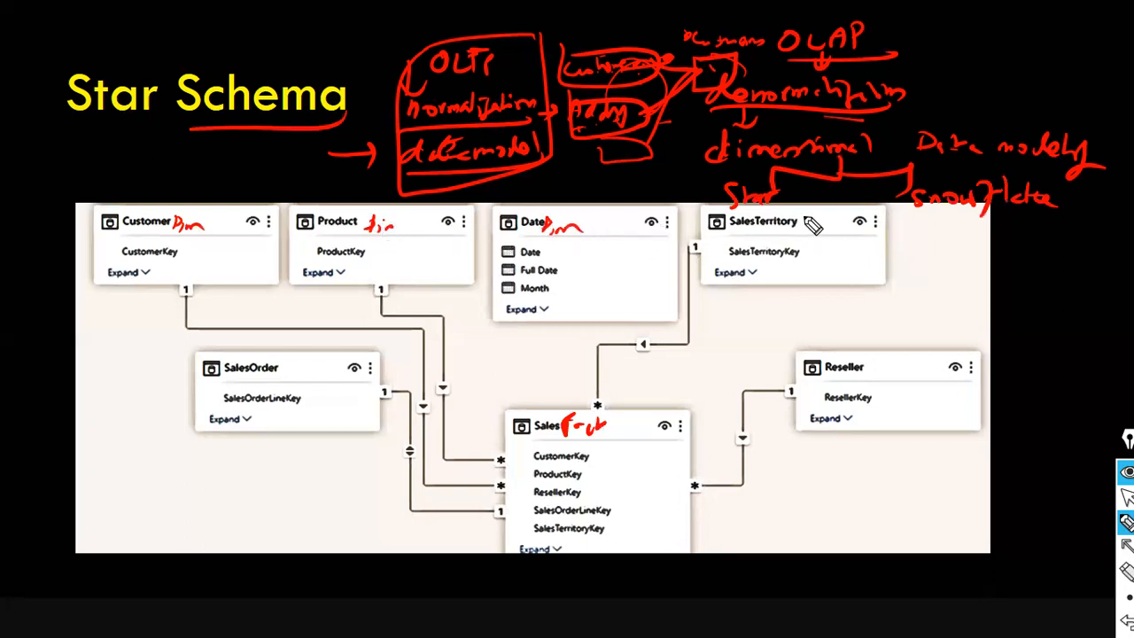
pyautogui.moveTo(821, 224)
pyautogui.mouseDown()
pyautogui.moveTo(806, 223)
pyautogui.moveTo(828, 227)
pyautogui.mouseUp()
pyautogui.moveTo(866, 358)
pyautogui.mouseDown()
pyautogui.moveTo(883, 375)
pyautogui.moveTo(896, 369)
pyautogui.mouseUp()
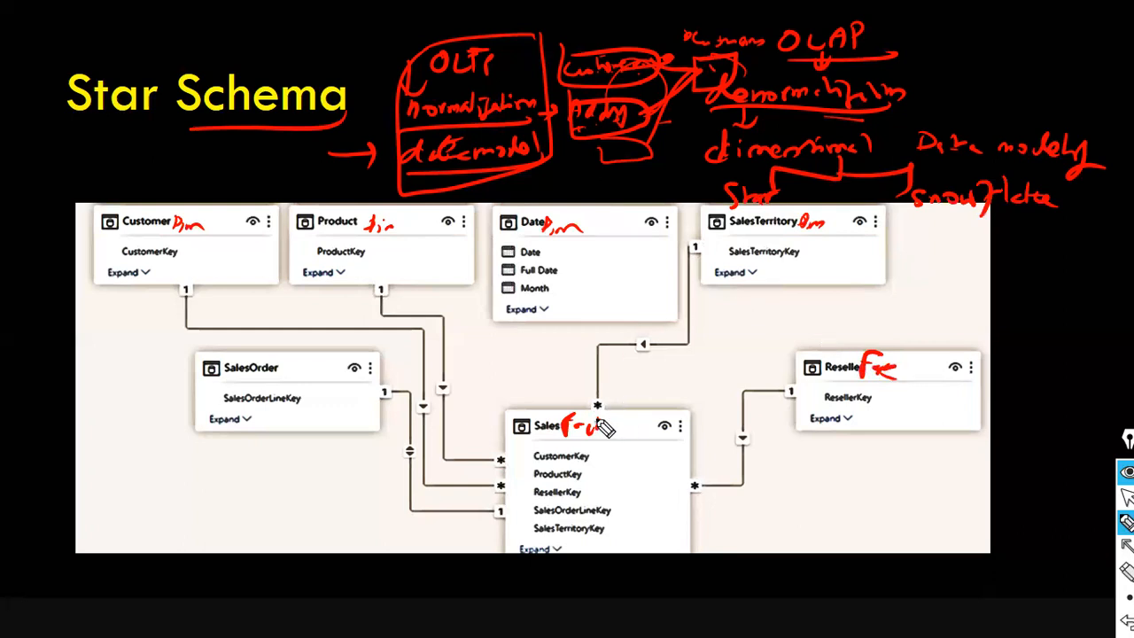
pyautogui.moveTo(599, 396); pyautogui.dragTo(611, 389)
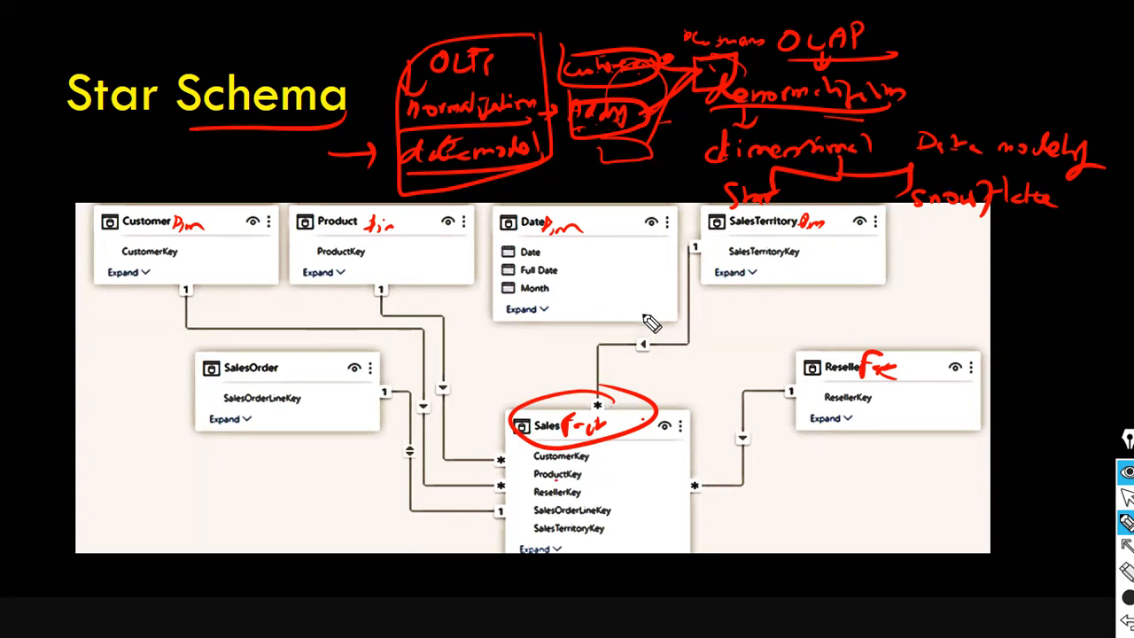
# Step: Switch back to Power BI Desktop, clear the pen annotations and open the model diagram
pyautogui.hotkey('alt', 'Tab')
pyautogui.press('Tab')
pyautogui.press('Tab')
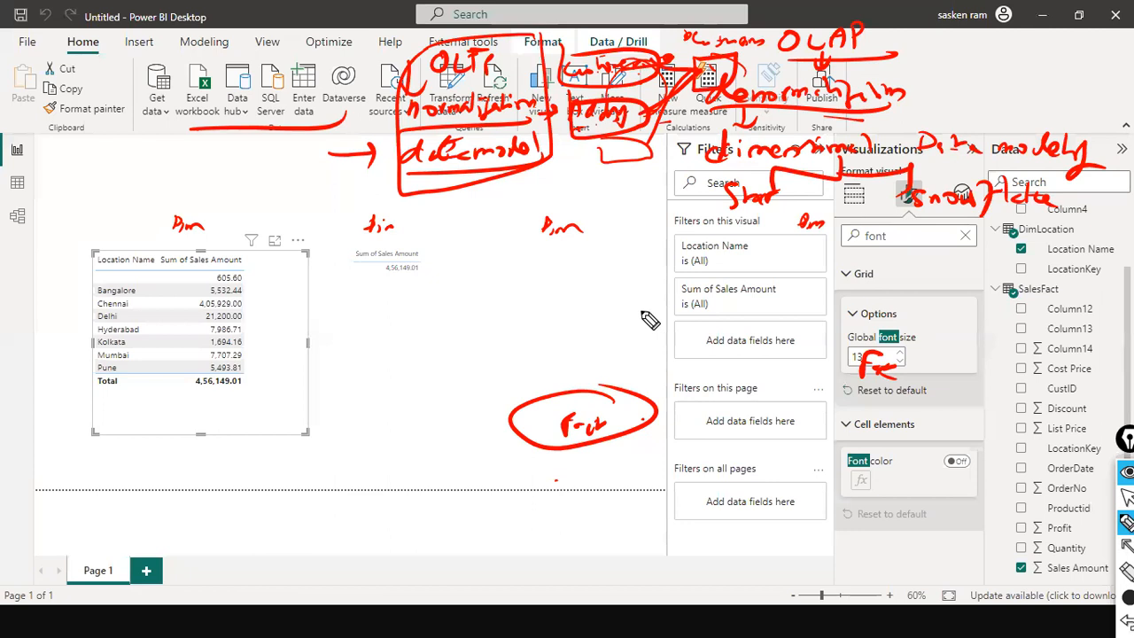
pyautogui.press('Escape')
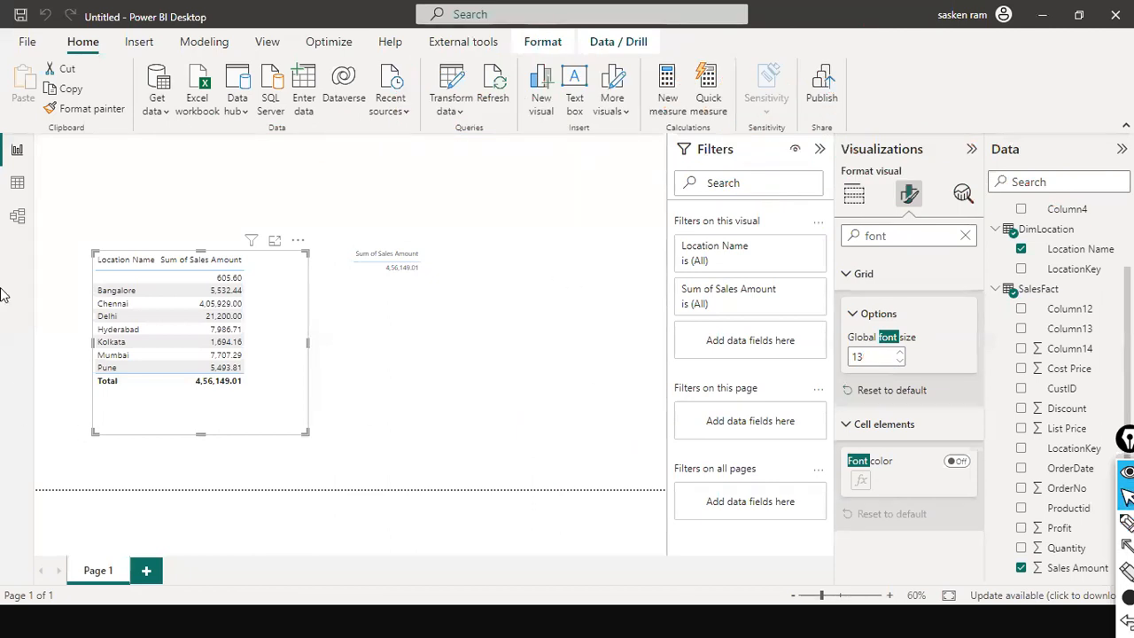
pyautogui.click(16, 216)
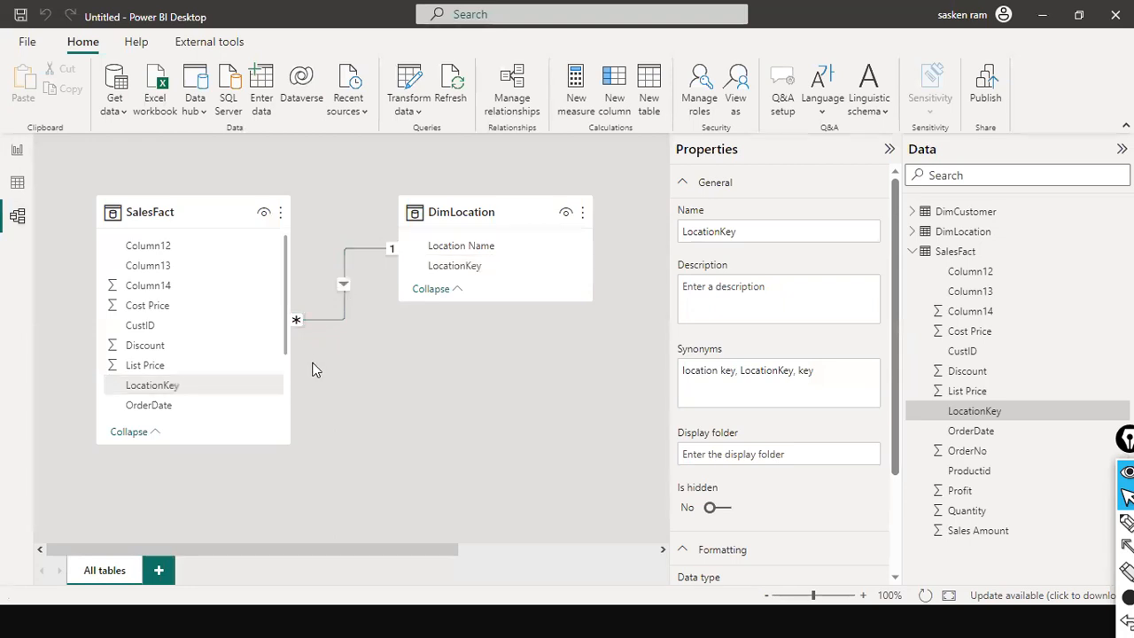
# Step: Arrange the model diagram with DimCustomer and DimLocation side by side above SalesFact, and shorten the DimCustomer card
pyautogui.moveTo(103, 556); pyautogui.dragTo(514, 531)
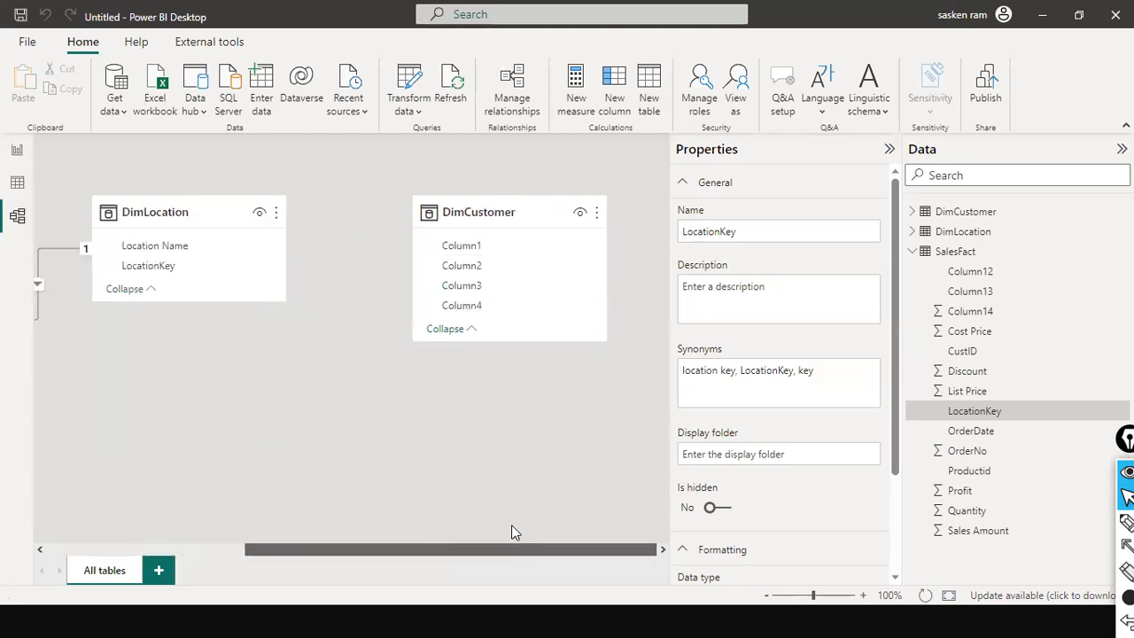
pyautogui.moveTo(577, 213); pyautogui.dragTo(29, 185)
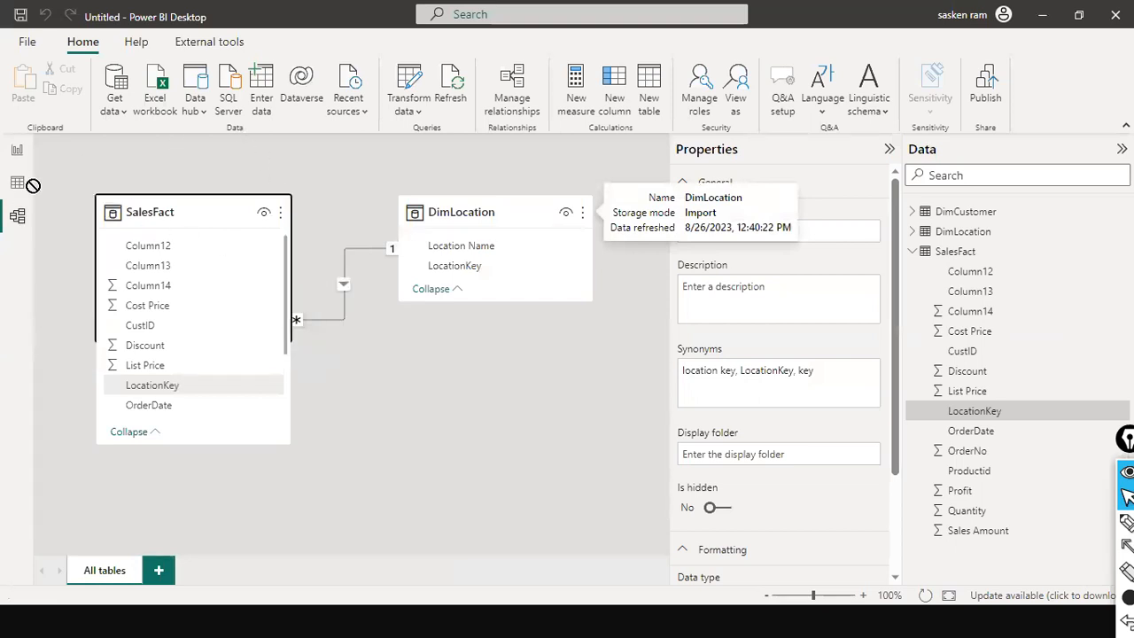
pyautogui.moveTo(217, 212); pyautogui.dragTo(466, 342)
pyautogui.moveTo(506, 210); pyautogui.dragTo(523, 174)
pyautogui.moveTo(191, 222); pyautogui.dragTo(202, 195)
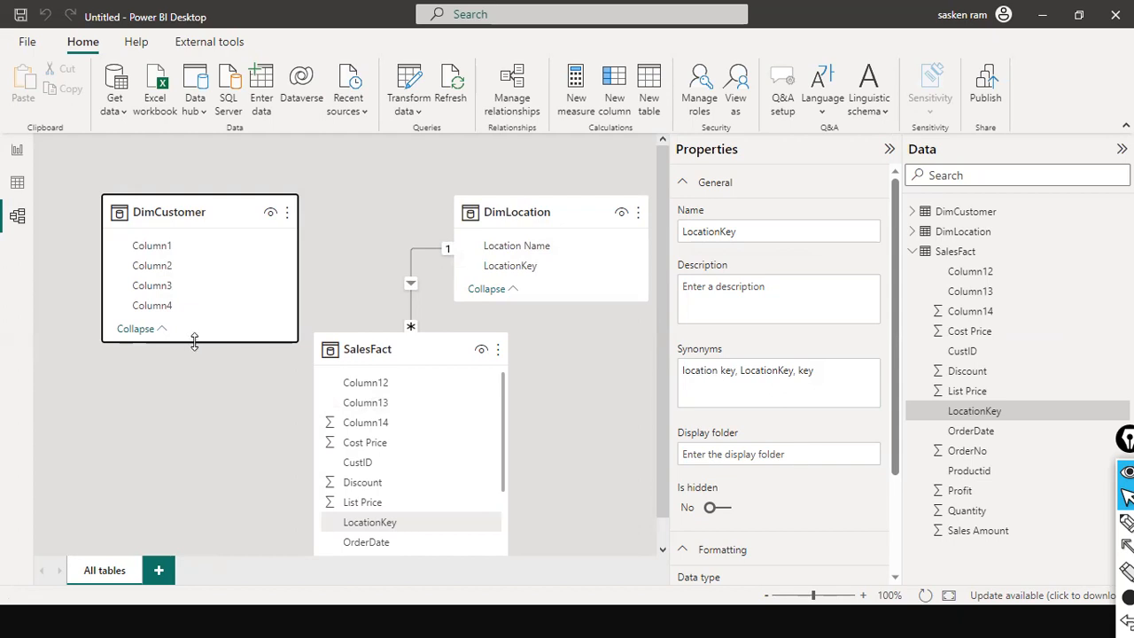
pyautogui.moveTo(194, 342); pyautogui.dragTo(220, 309)
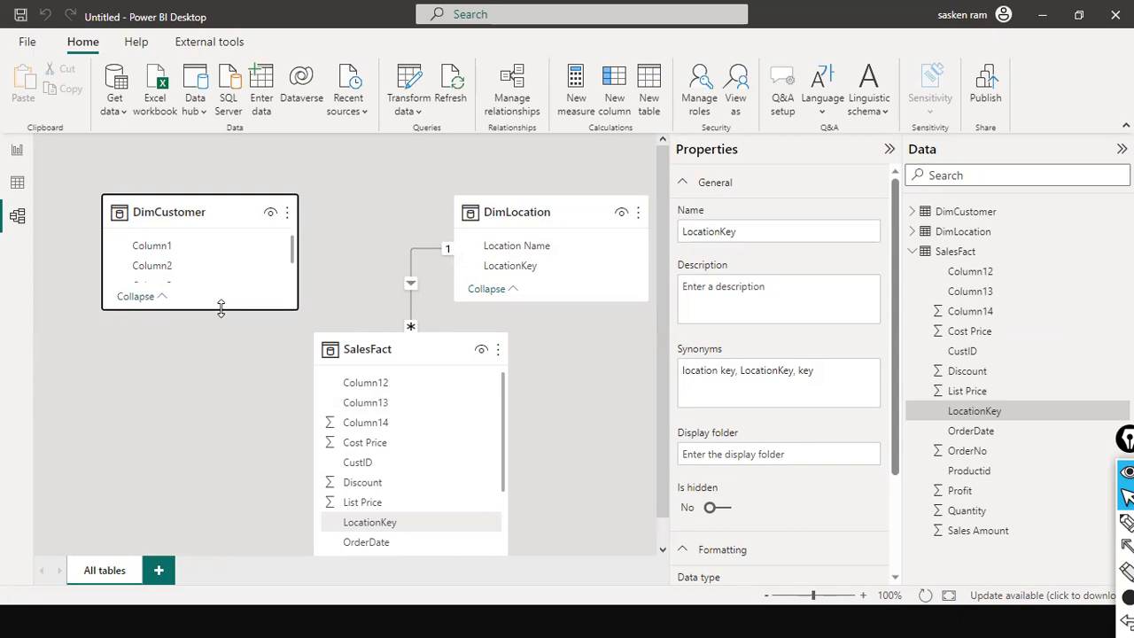
pyautogui.moveTo(196, 206); pyautogui.dragTo(192, 205)
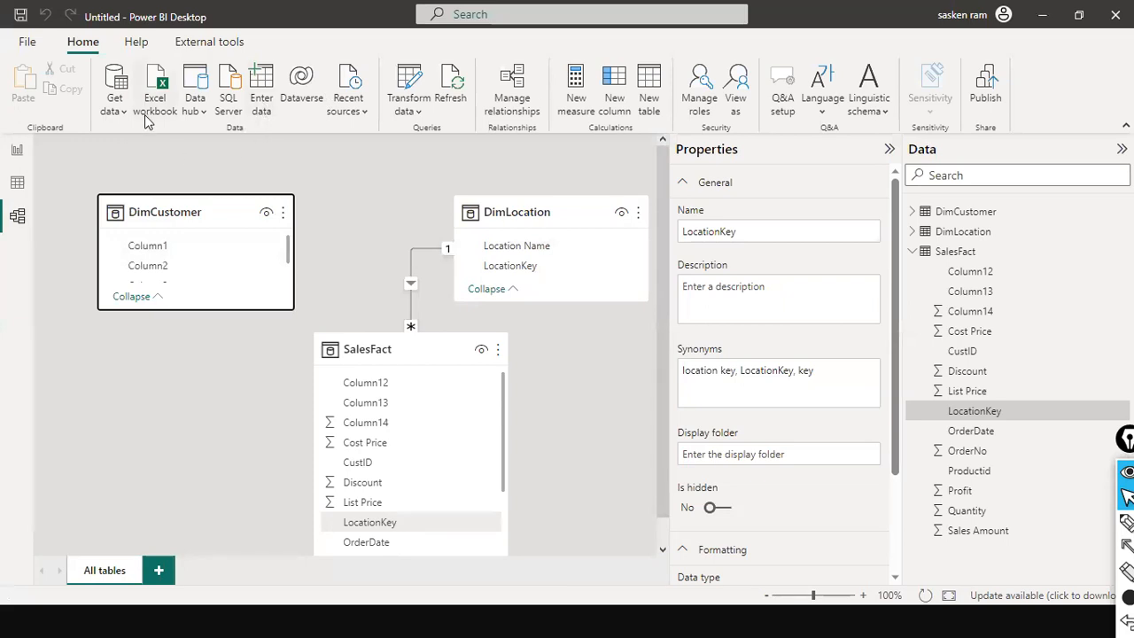
# Step: Open the DimCustomer query in Power Query Editor and promote its first row to column headers
pyautogui.click(410, 112)
pyautogui.click(414, 143)
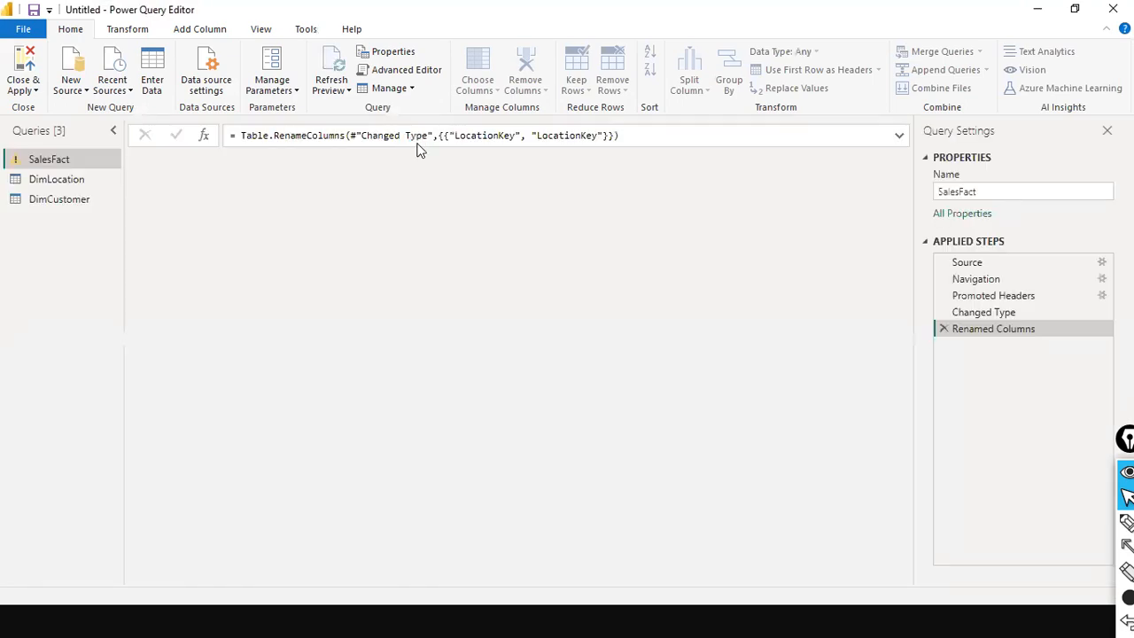
pyautogui.click(58, 205)
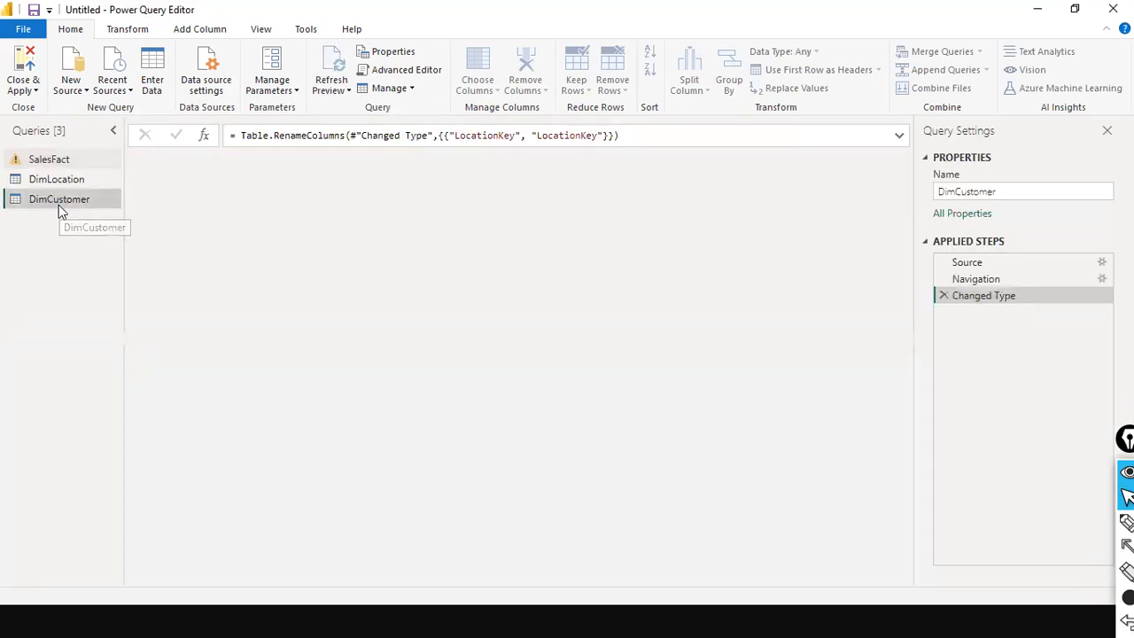
pyautogui.click(68, 180)
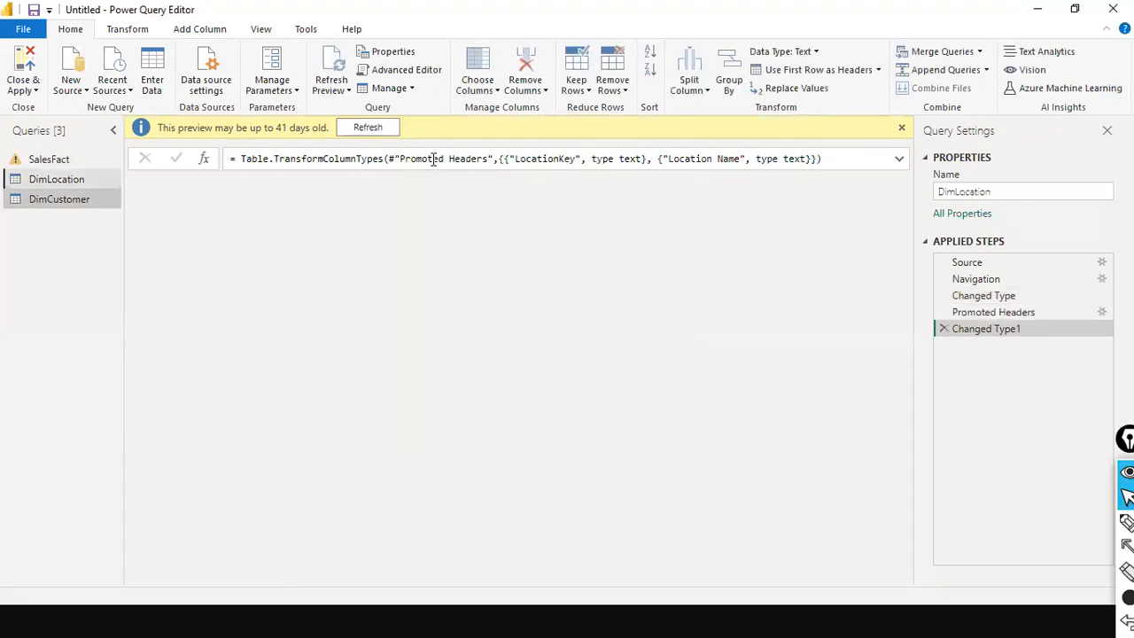
pyautogui.click(51, 202)
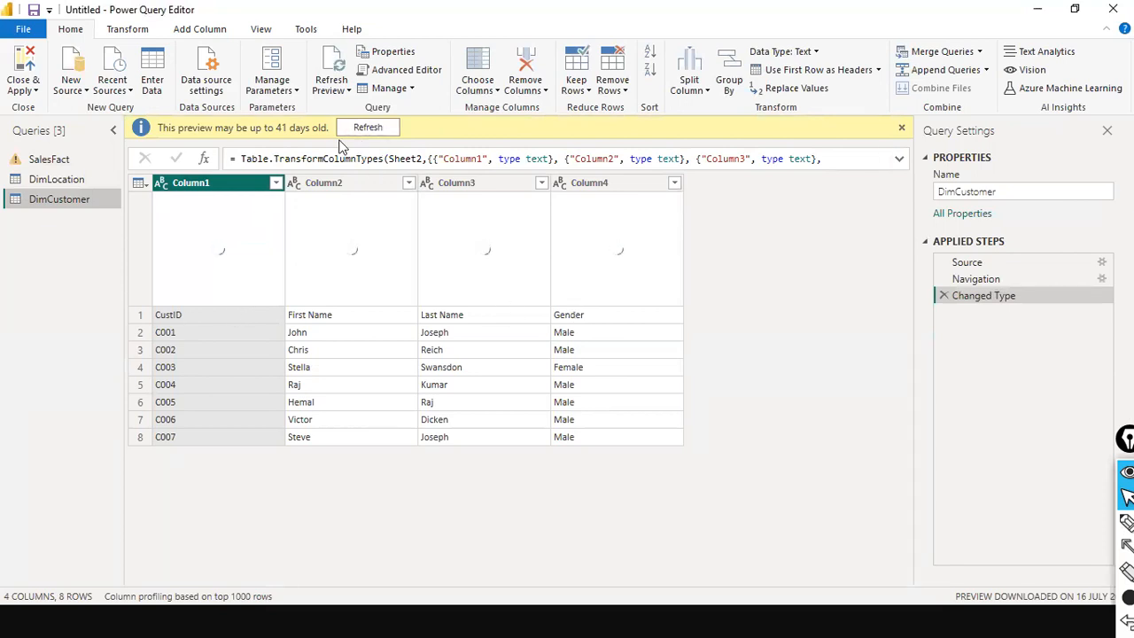
pyautogui.click(124, 29)
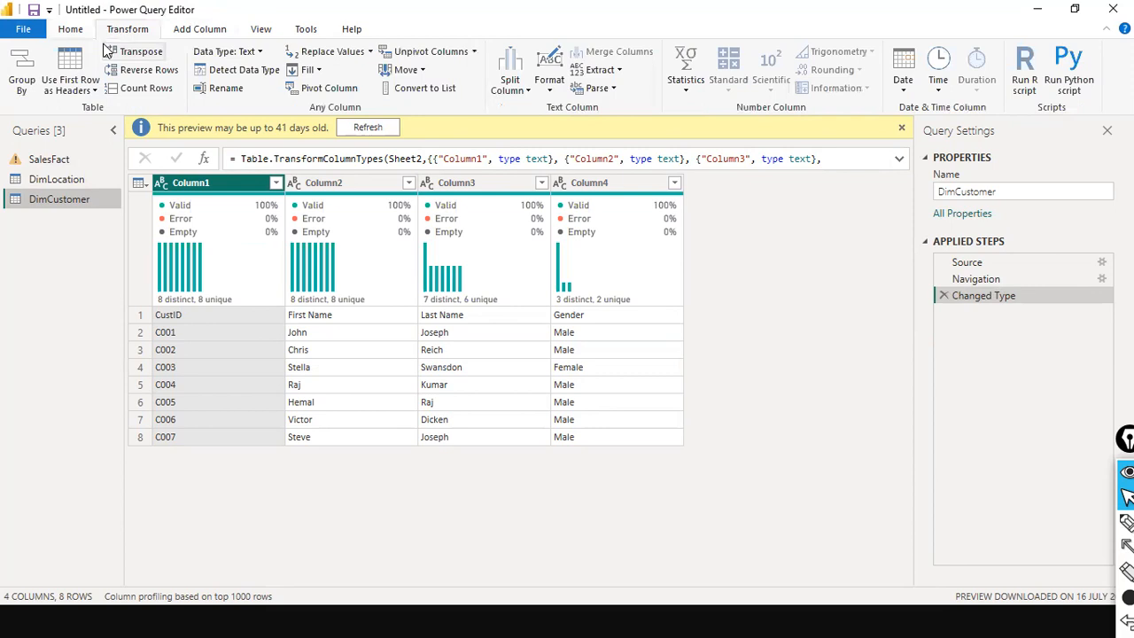
pyautogui.click(88, 90)
pyautogui.click(97, 109)
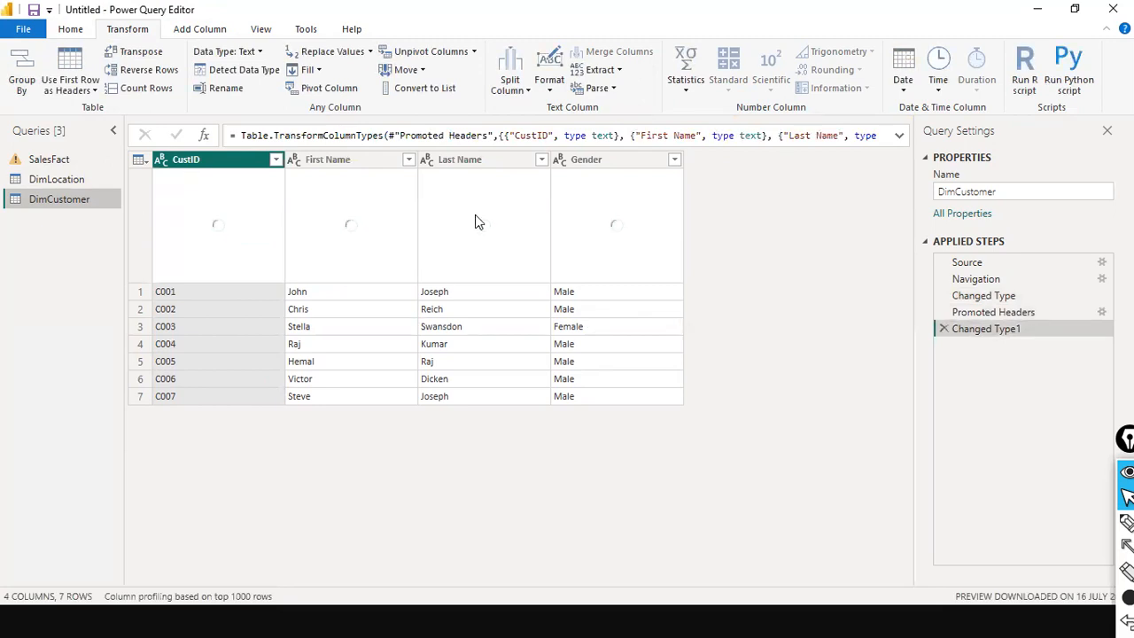
# Step: Return from Power Query Editor to the model diagram and apply the pending query changes
pyautogui.click(24, 30)
pyautogui.click(25, 58)
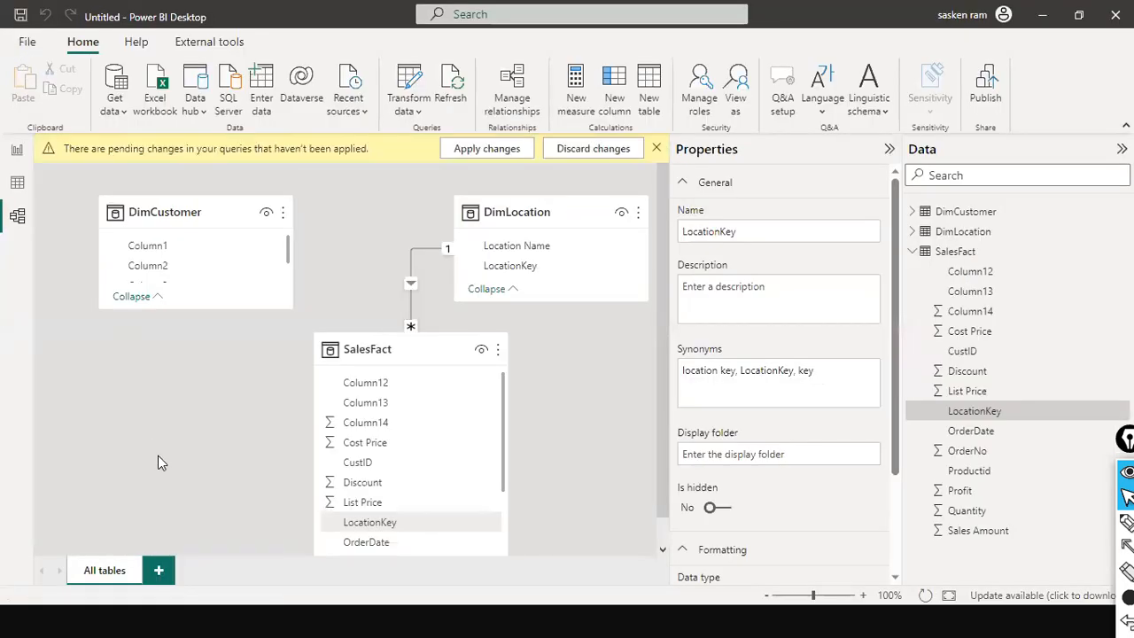
pyautogui.click(475, 154)
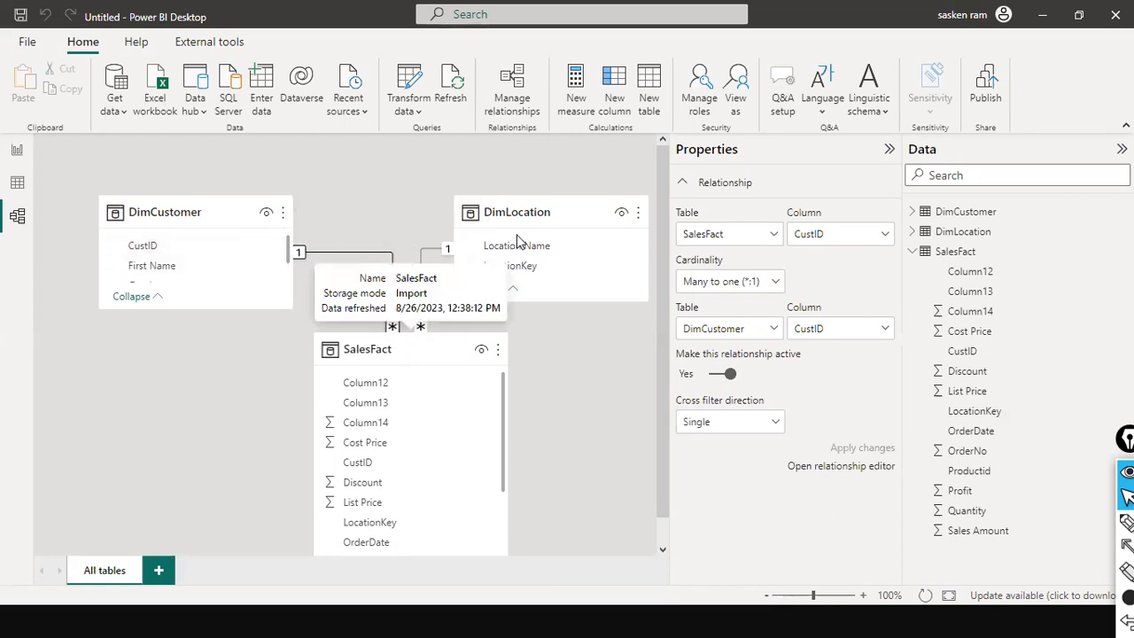
# Step: Examine the relationships between SalesFact, DimCustomer and DimLocation, and view the sales tables on the report page
pyautogui.click(536, 211)
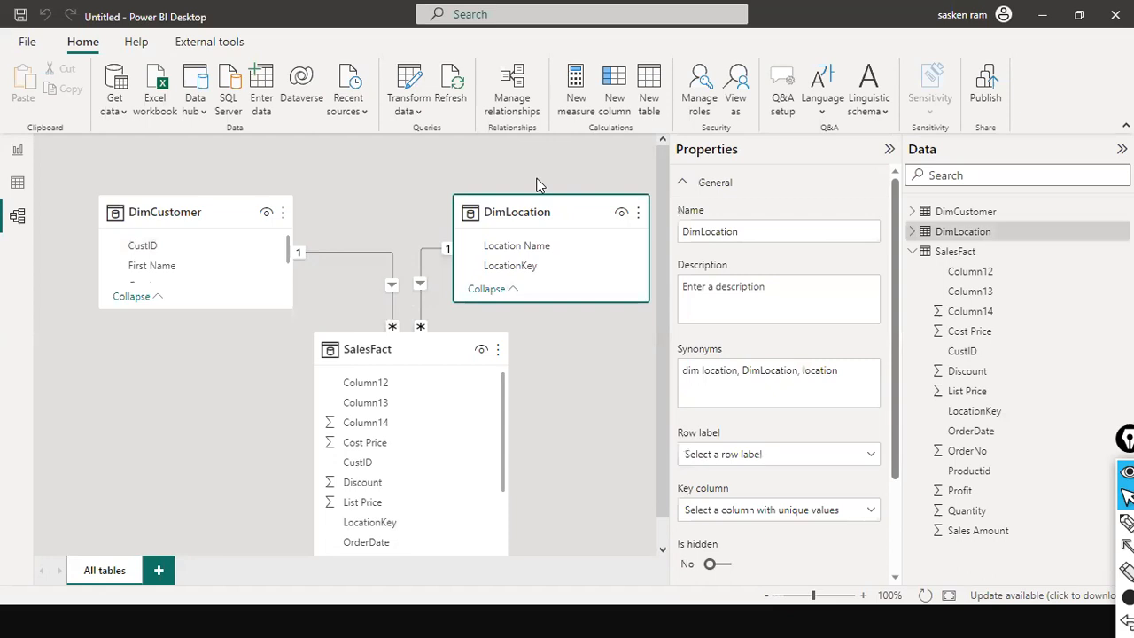
pyautogui.click(528, 377)
pyautogui.scroll(-1, 525, 383)
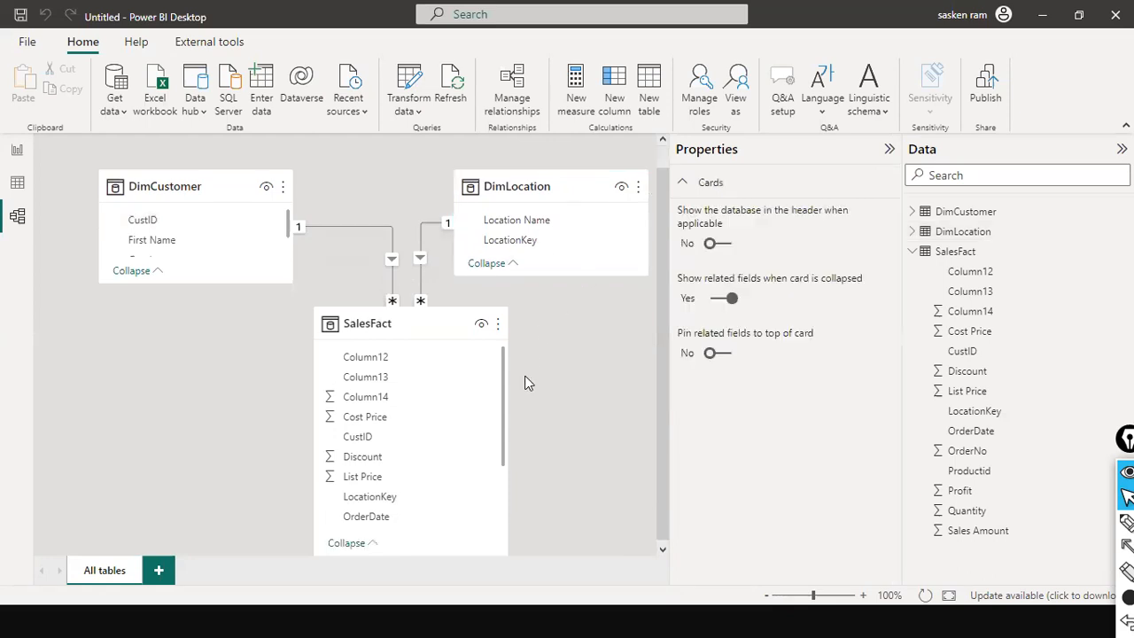
pyautogui.scroll(1, 524, 383)
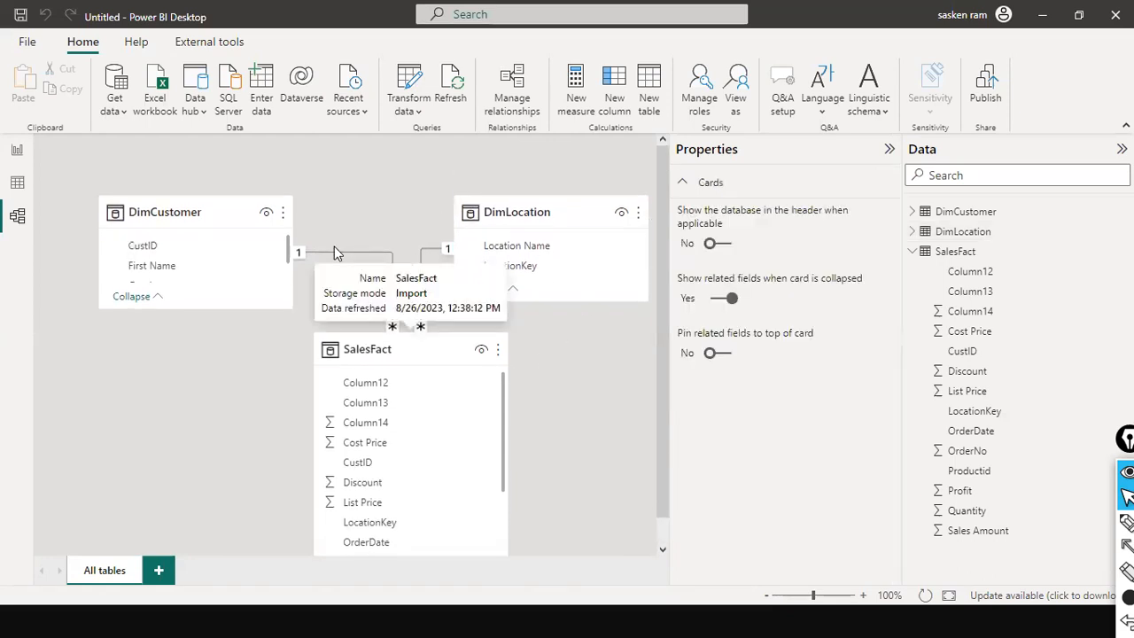
pyautogui.click(25, 156)
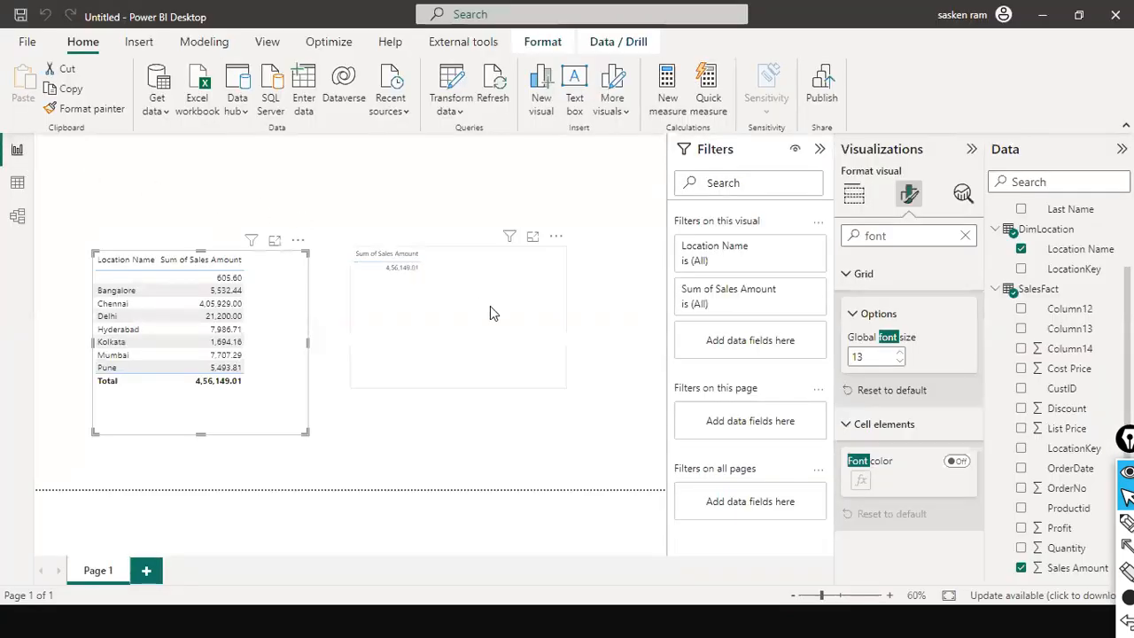
pyautogui.click(16, 215)
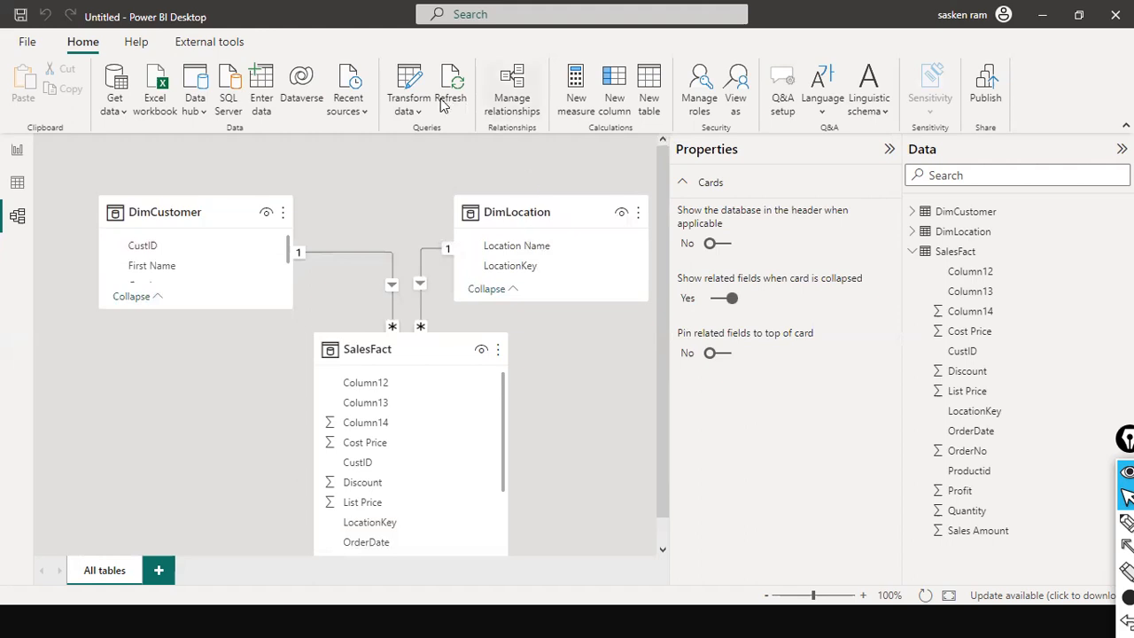
# Step: Switch to the PowerPoint Star Schema slide for comparison and return to the Power BI Desktop model diagram
pyautogui.hotkey('alt', 'Tab')
pyautogui.hotkey('alt', 'Tab')
pyautogui.hotkey('alt', 'Tab')
pyautogui.hotkey('alt', 'Tab')
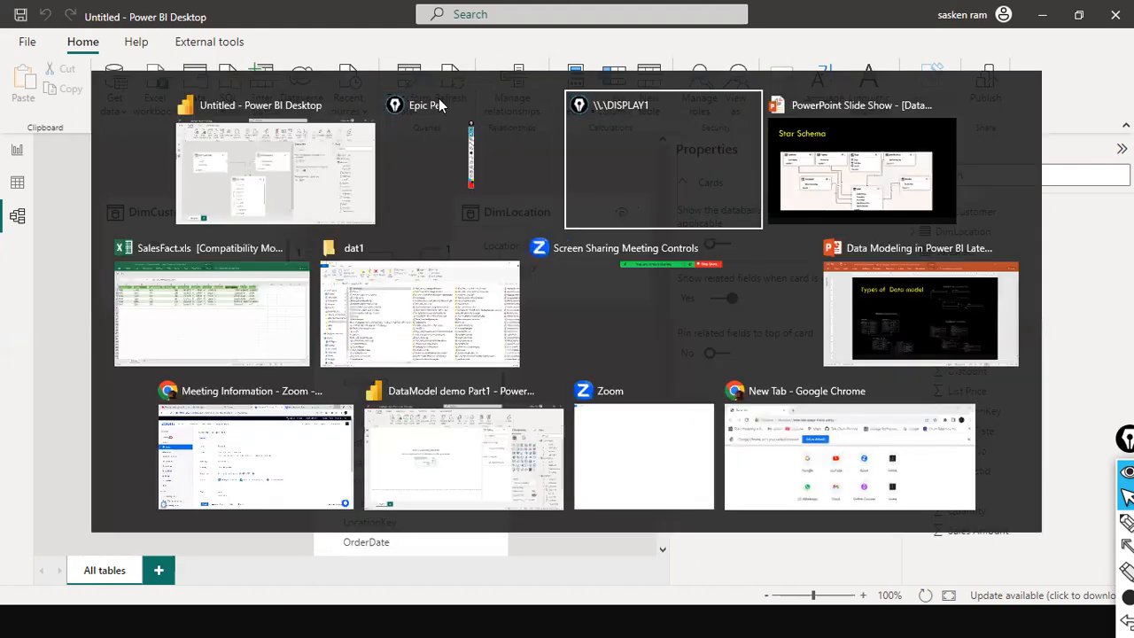
pyautogui.hotkey('alt', 'Tab')
pyautogui.hotkey('alt', 'Tab')
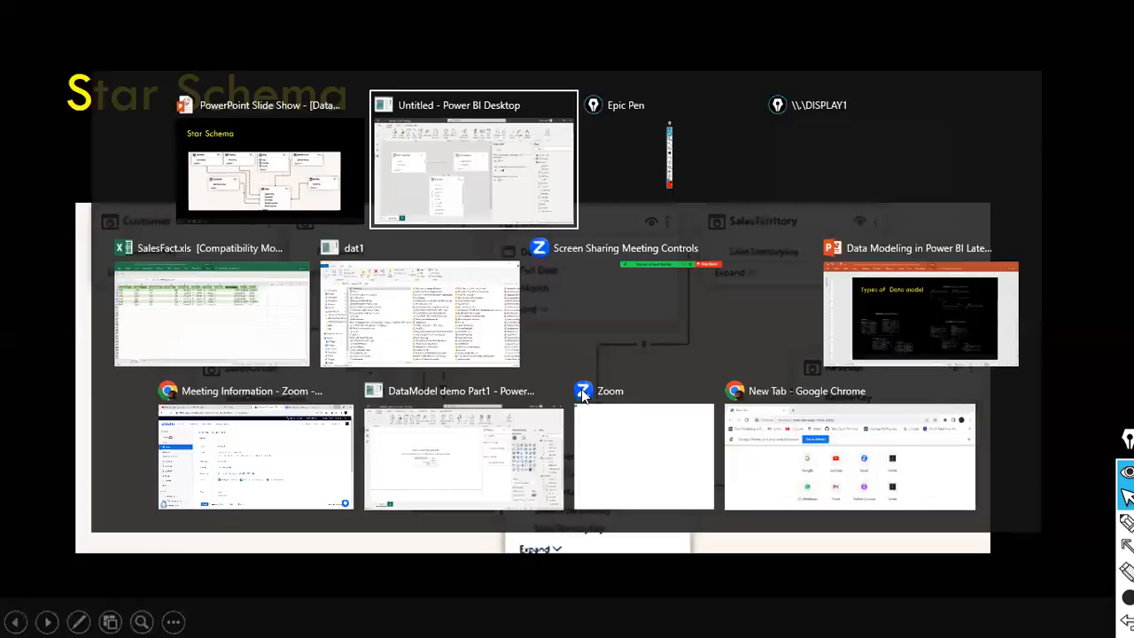
pyautogui.click(474, 168)
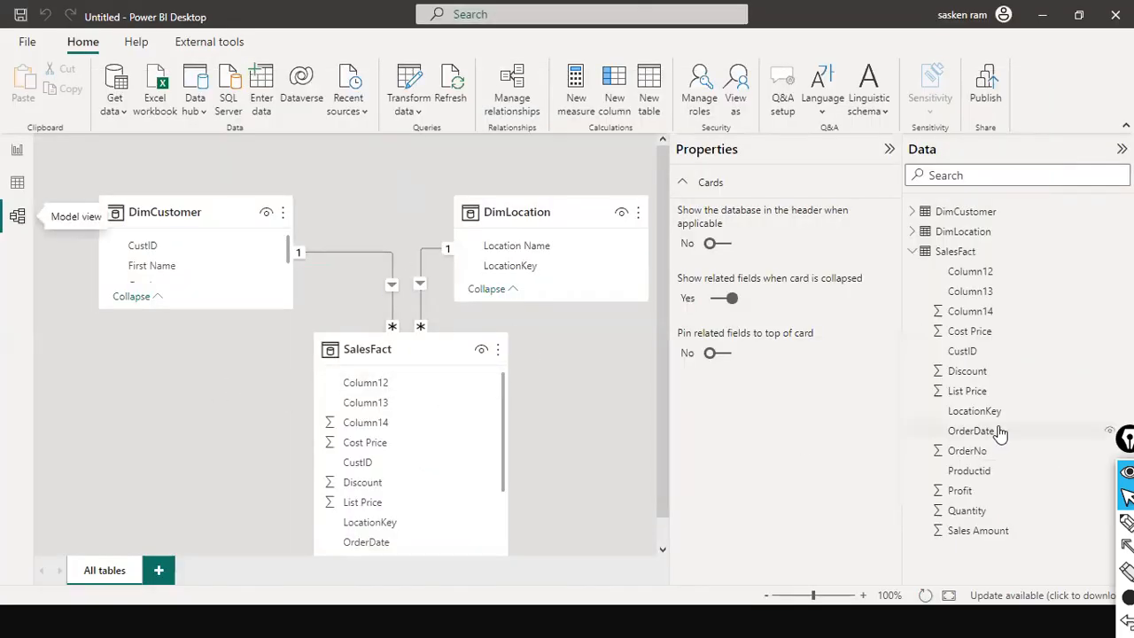
# Step: Annotate SalesFact in the thinnest red pen with an arrow to handwritten "Keys + measures" and outline the note
pyautogui.click(1126, 523)
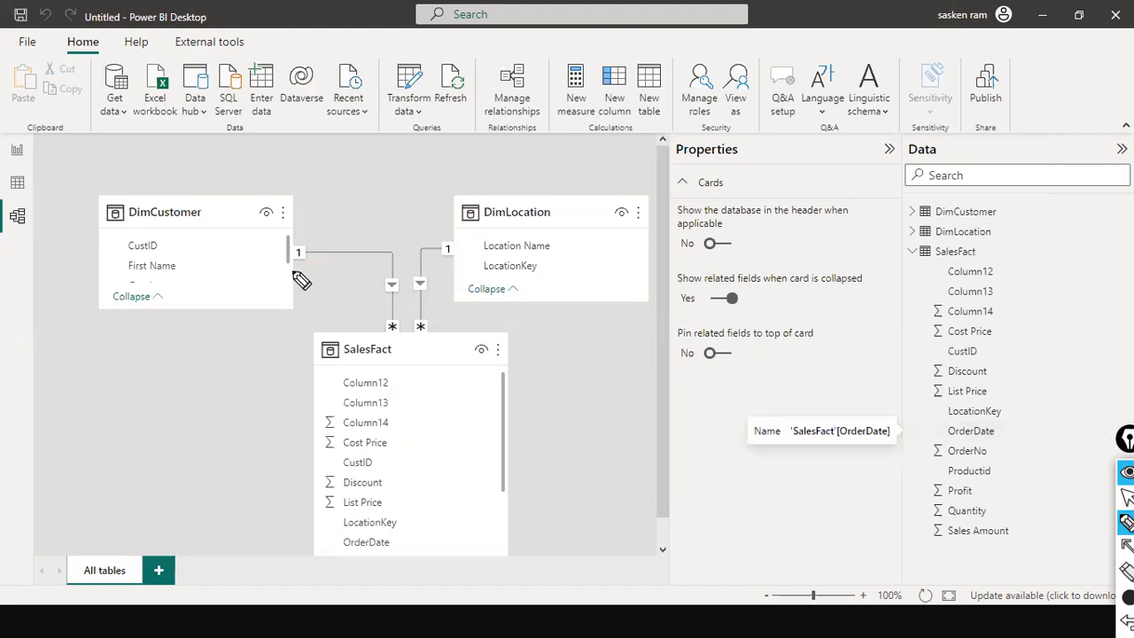
pyautogui.moveTo(534, 372); pyautogui.dragTo(531, 389)
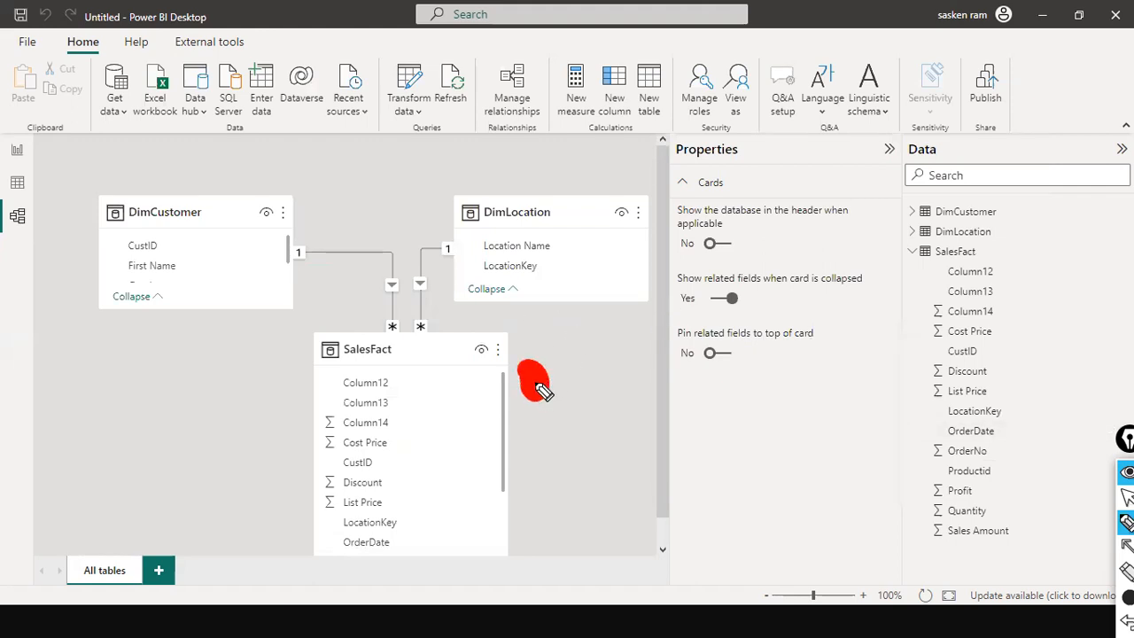
pyautogui.click(1128, 596)
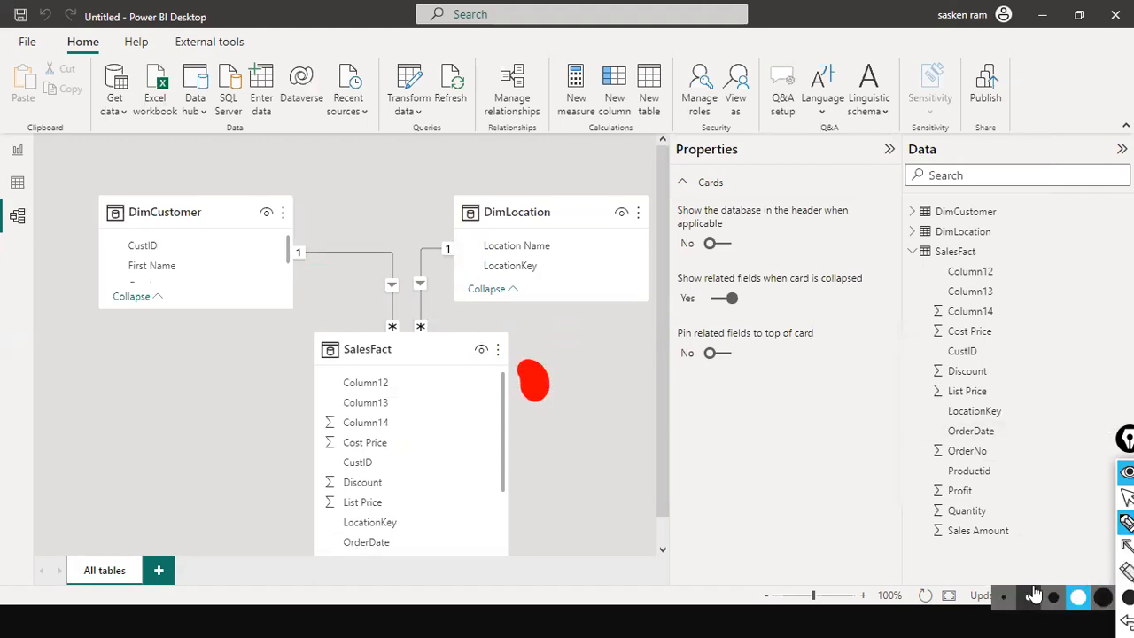
pyautogui.click(1004, 597)
pyautogui.moveTo(355, 351); pyautogui.dragTo(294, 391)
pyautogui.moveTo(116, 427)
pyautogui.mouseDown()
pyautogui.moveTo(132, 455)
pyautogui.moveTo(212, 409)
pyautogui.moveTo(248, 438)
pyautogui.moveTo(305, 418)
pyautogui.mouseUp()
pyautogui.moveTo(105, 424)
pyautogui.mouseDown()
pyautogui.moveTo(372, 450)
pyautogui.moveTo(312, 379)
pyautogui.moveTo(342, 429)
pyautogui.mouseUp()
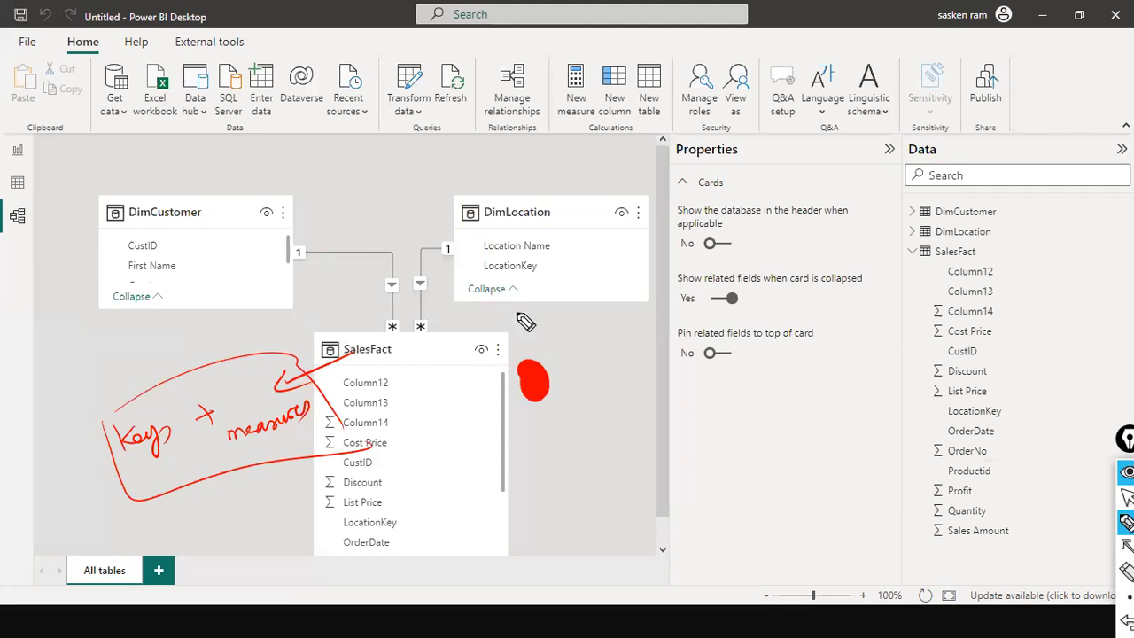
# Step: Mark LocationKey in both tables plus CustID, Discount and List Price in SalesFact, and underline "Keys" and "measures"
pyautogui.moveTo(483, 266); pyautogui.dragTo(470, 270)
pyautogui.moveTo(414, 522); pyautogui.dragTo(401, 525)
pyautogui.moveTo(375, 465); pyautogui.dragTo(412, 447)
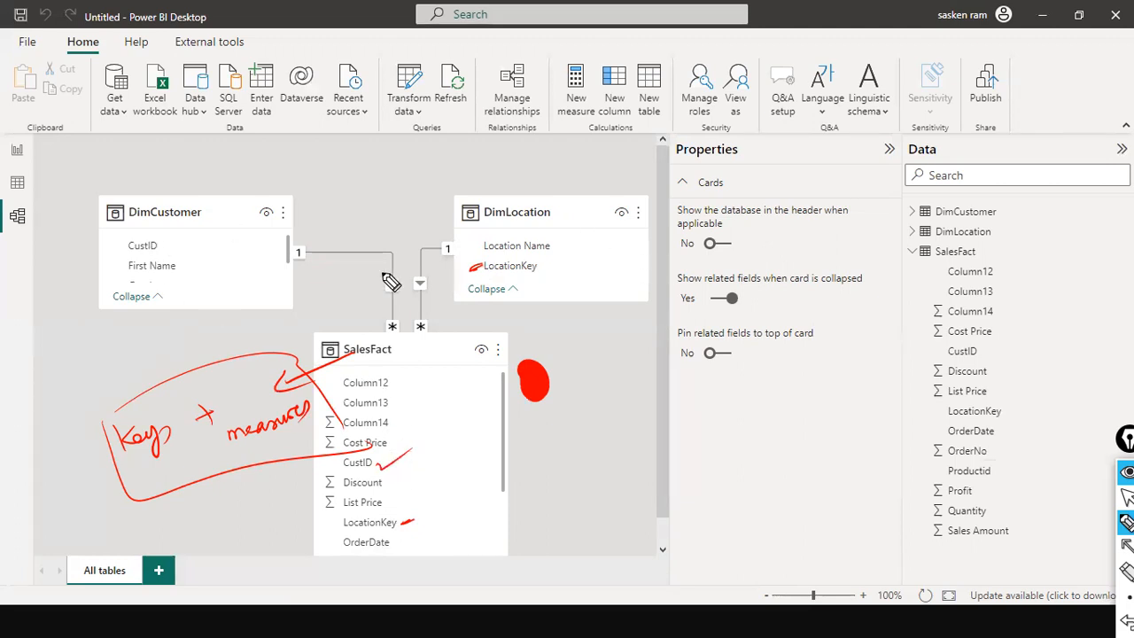
pyautogui.moveTo(133, 483)
pyautogui.mouseDown()
pyautogui.moveTo(124, 472)
pyautogui.moveTo(188, 468)
pyautogui.mouseUp()
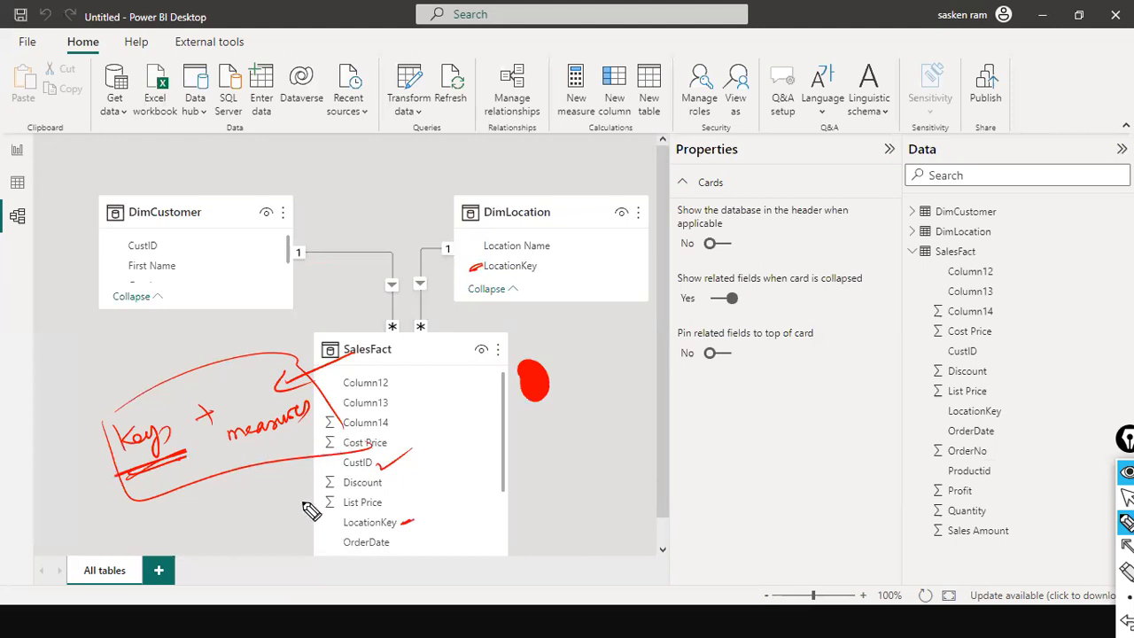
pyautogui.moveTo(387, 483)
pyautogui.mouseDown()
pyautogui.moveTo(407, 477)
pyautogui.moveTo(422, 491)
pyautogui.mouseUp()
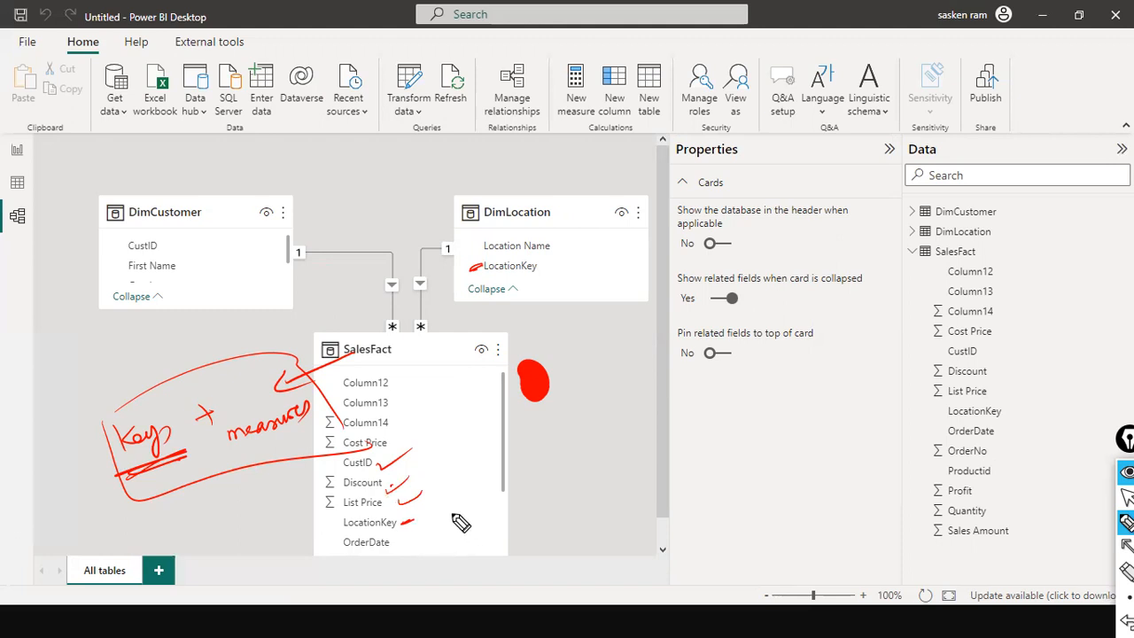
pyautogui.moveTo(270, 449); pyautogui.dragTo(286, 446)
# Step: Tick DimCustomer, point an arrow at its CustID column, and handwrite "Primary Key & Descriptive info" above the table
pyautogui.moveTo(238, 195); pyautogui.dragTo(293, 166)
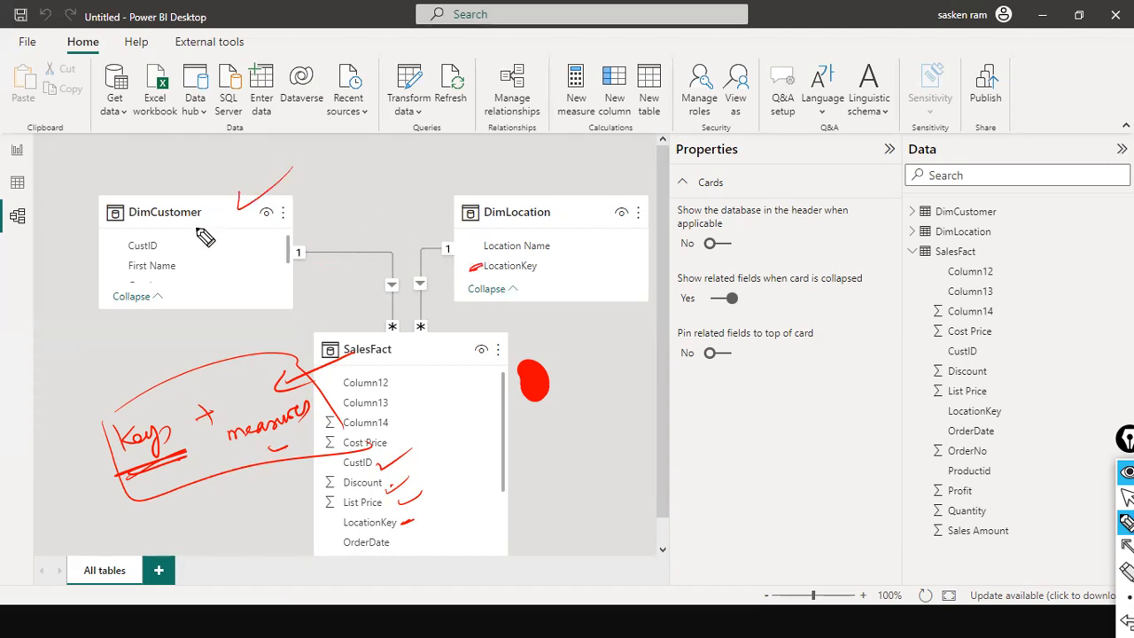
pyautogui.moveTo(60, 257)
pyautogui.mouseDown()
pyautogui.moveTo(110, 251)
pyautogui.moveTo(97, 263)
pyautogui.mouseUp()
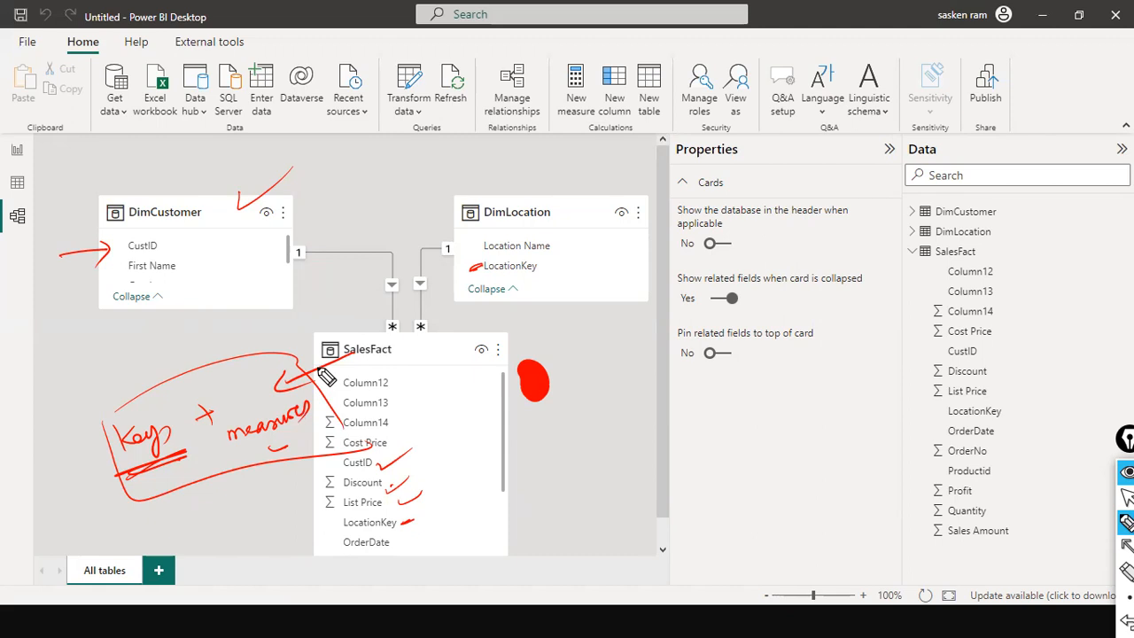
pyautogui.moveTo(126, 186)
pyautogui.mouseDown()
pyautogui.moveTo(218, 158)
pyautogui.moveTo(221, 170)
pyautogui.mouseUp()
pyautogui.moveTo(162, 146); pyautogui.dragTo(165, 154)
pyautogui.moveTo(177, 149)
pyautogui.mouseDown()
pyautogui.moveTo(233, 135)
pyautogui.moveTo(220, 175)
pyautogui.mouseUp()
pyautogui.moveTo(265, 143)
pyautogui.mouseDown()
pyautogui.moveTo(261, 184)
pyautogui.moveTo(288, 170)
pyautogui.moveTo(317, 182)
pyautogui.moveTo(403, 167)
pyautogui.mouseUp()
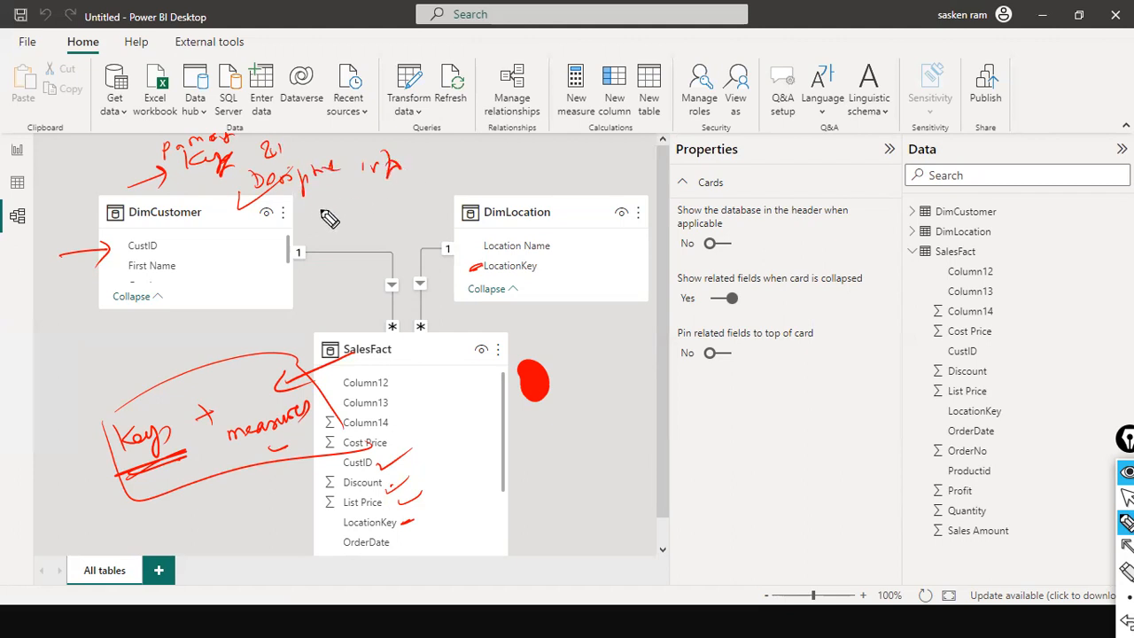
# Step: Complete the DimCustomer note with handwritten "about measures" and tick the lower part of the DimCustomer card
pyautogui.moveTo(317, 211)
pyautogui.mouseDown()
pyautogui.moveTo(438, 187)
pyautogui.moveTo(476, 167)
pyautogui.moveTo(451, 177)
pyautogui.mouseUp()
pyautogui.moveTo(321, 241); pyautogui.dragTo(418, 241)
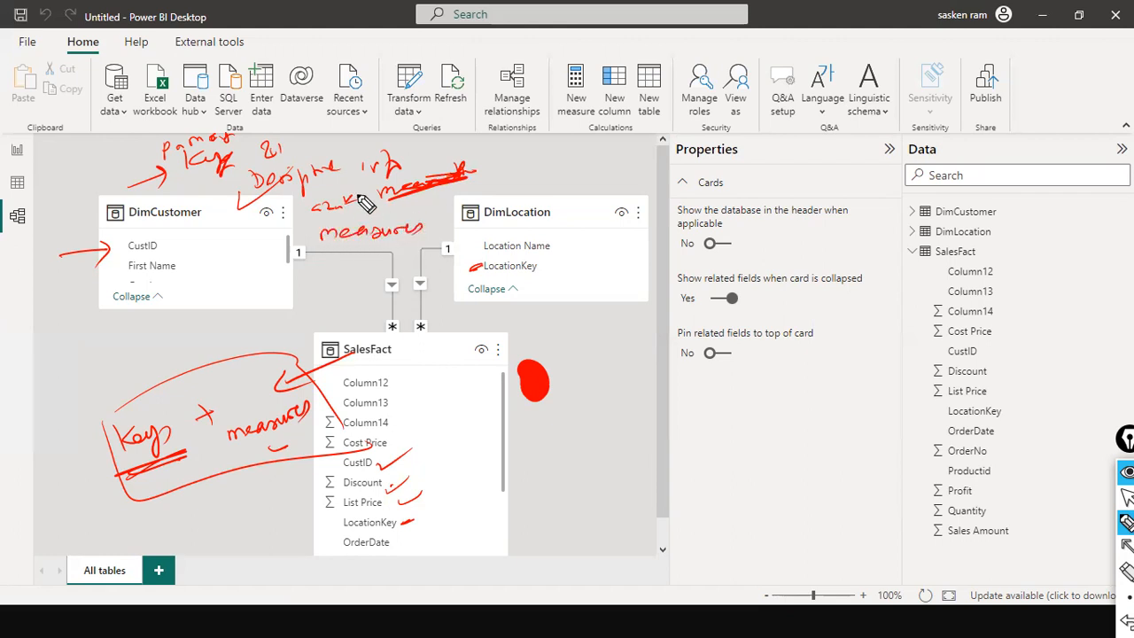
pyautogui.moveTo(332, 222); pyautogui.dragTo(340, 217)
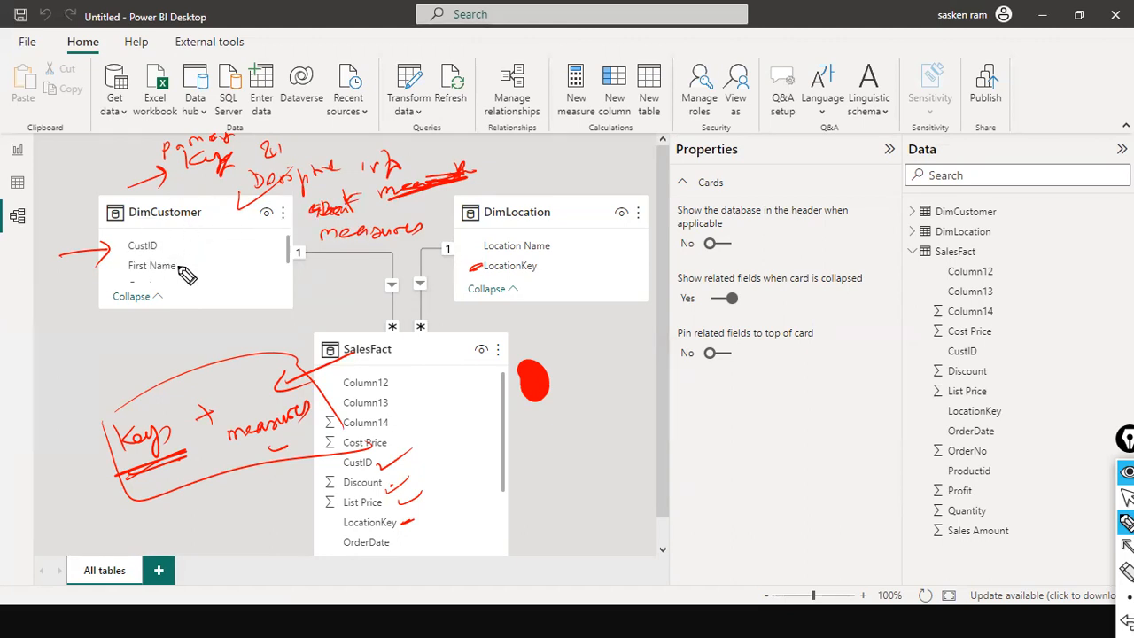
pyautogui.moveTo(170, 285); pyautogui.dragTo(162, 301)
# Step: Handwrite a figure over a horizontal line with 8 beneath it, beside the SalesFact table
pyautogui.moveTo(579, 414)
pyautogui.mouseDown()
pyautogui.moveTo(585, 424)
pyautogui.moveTo(601, 398)
pyautogui.mouseUp()
pyautogui.moveTo(574, 416); pyautogui.dragTo(577, 427)
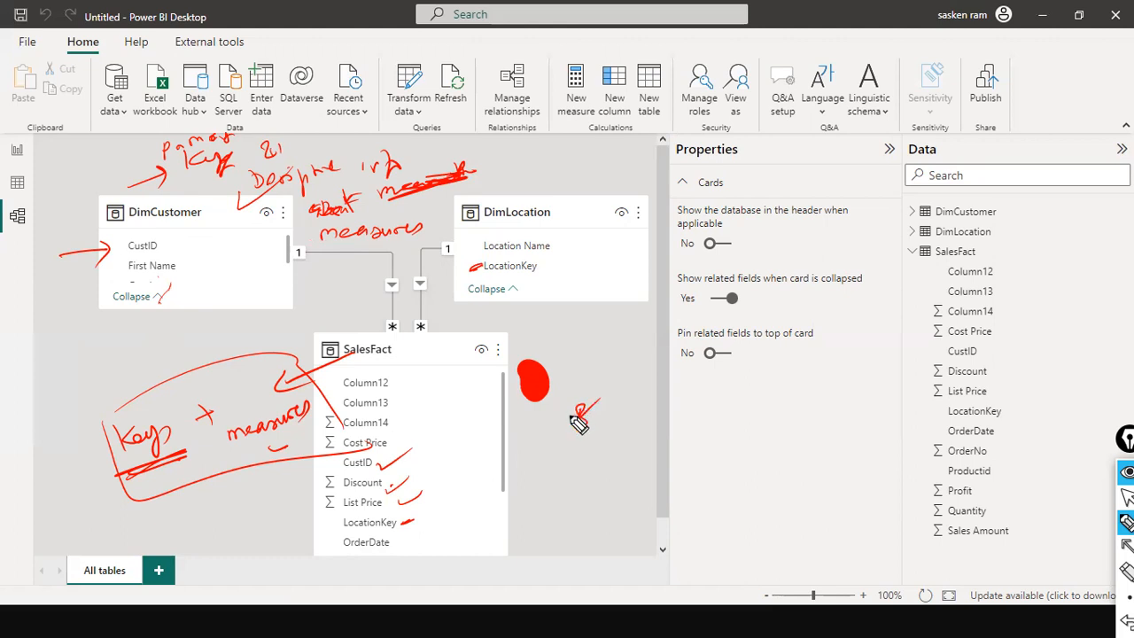
pyautogui.moveTo(581, 360)
pyautogui.mouseDown()
pyautogui.moveTo(575, 391)
pyautogui.moveTo(600, 381)
pyautogui.moveTo(611, 390)
pyautogui.mouseUp()
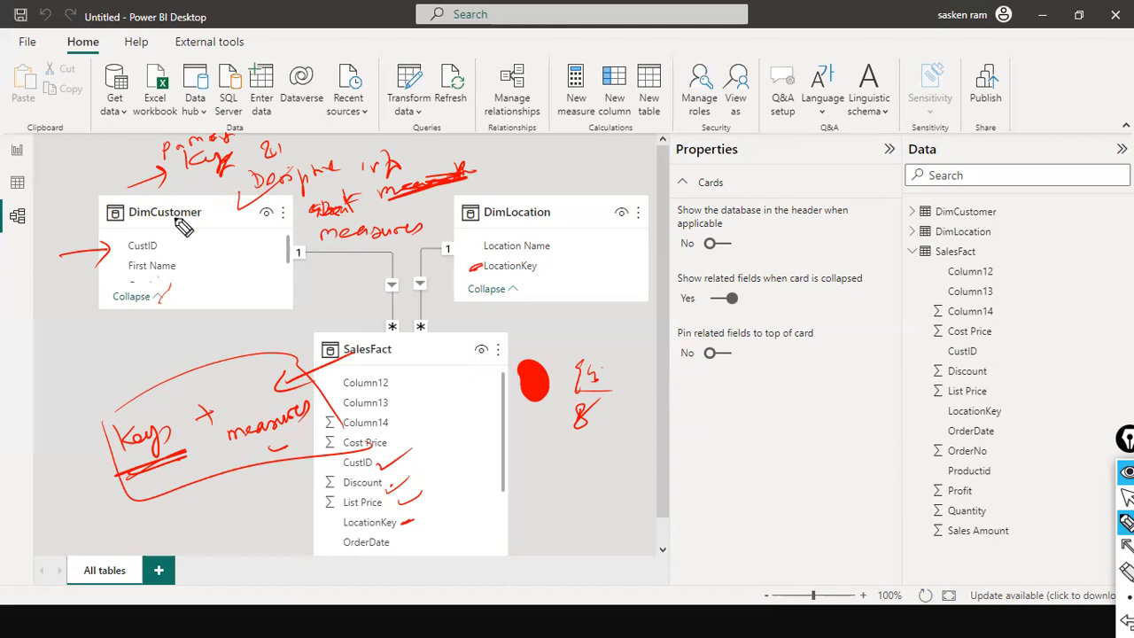
# Step: Circle the handwritten fraction beside SalesFact and connect it by arrows to an underlined handwritten note and the Location Name field
pyautogui.moveTo(605, 351)
pyautogui.mouseDown()
pyautogui.moveTo(551, 409)
pyautogui.moveTo(582, 443)
pyautogui.moveTo(609, 353)
pyautogui.mouseUp()
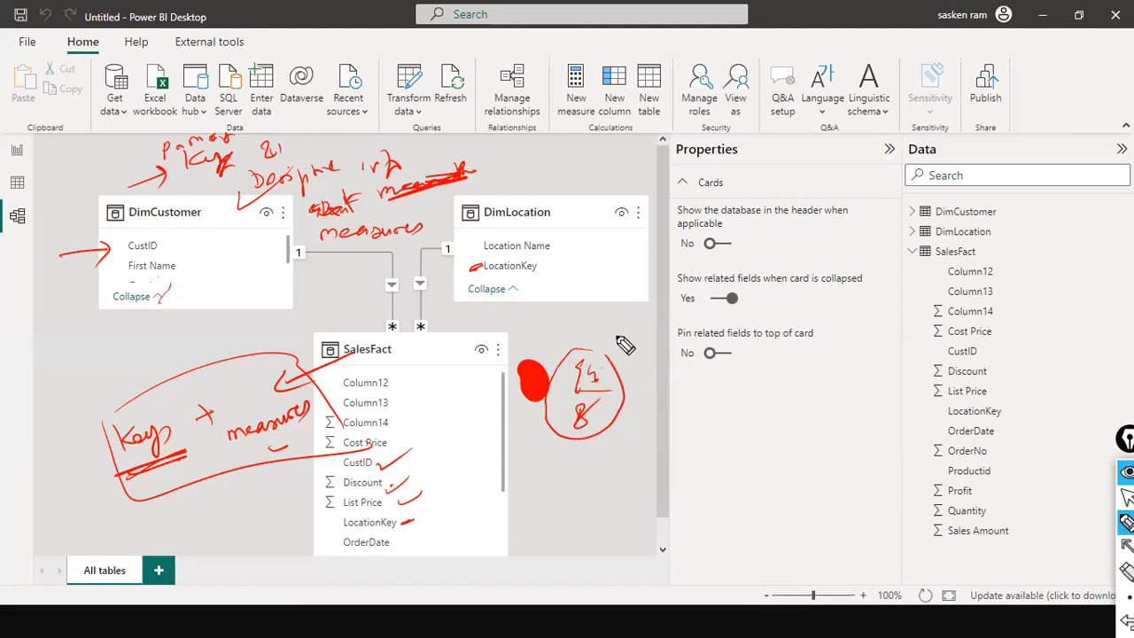
pyautogui.moveTo(627, 341); pyautogui.dragTo(688, 361)
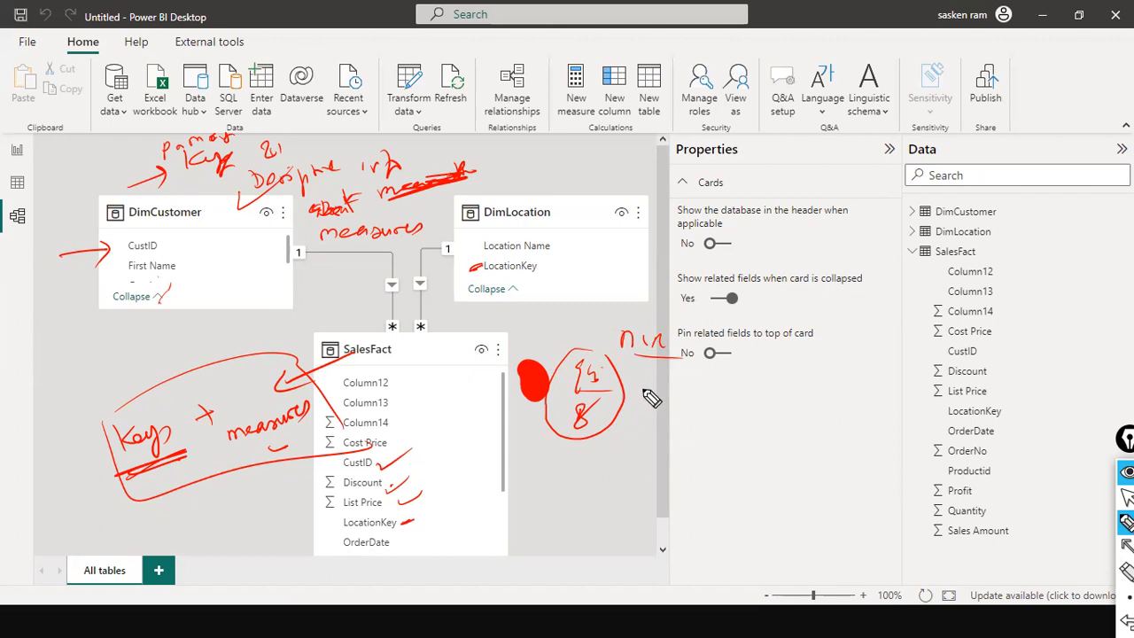
pyautogui.moveTo(658, 358); pyautogui.dragTo(690, 356)
pyautogui.moveTo(561, 245)
pyautogui.mouseDown()
pyautogui.moveTo(647, 321)
pyautogui.moveTo(628, 312)
pyautogui.mouseUp()
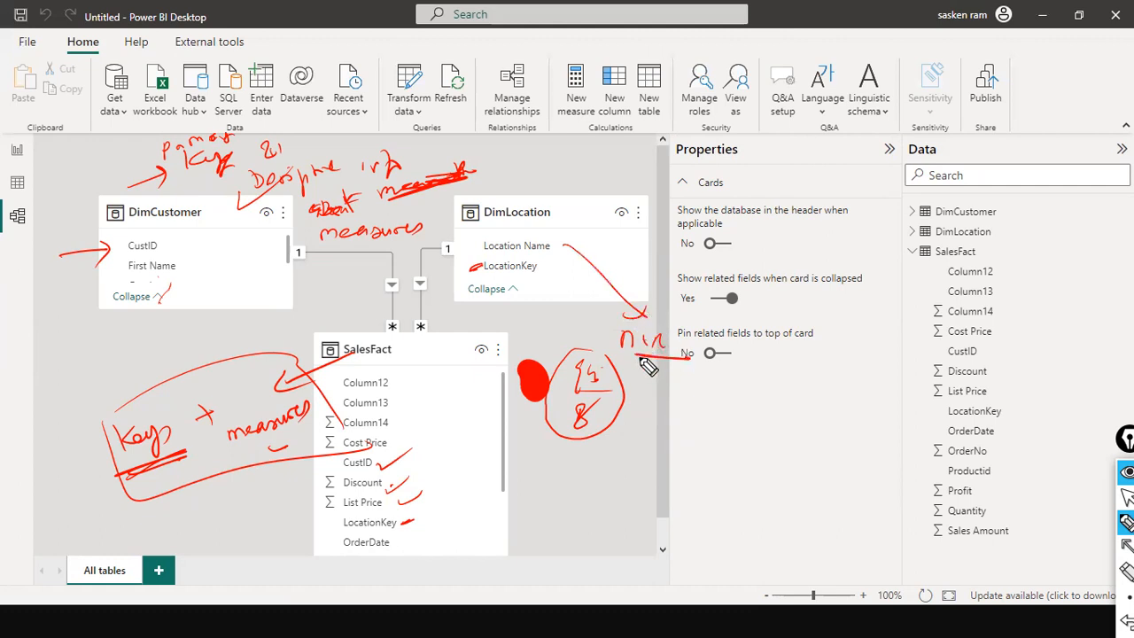
pyautogui.moveTo(656, 357)
pyautogui.mouseDown()
pyautogui.moveTo(613, 372)
pyautogui.moveTo(612, 355)
pyautogui.moveTo(585, 390)
pyautogui.mouseUp()
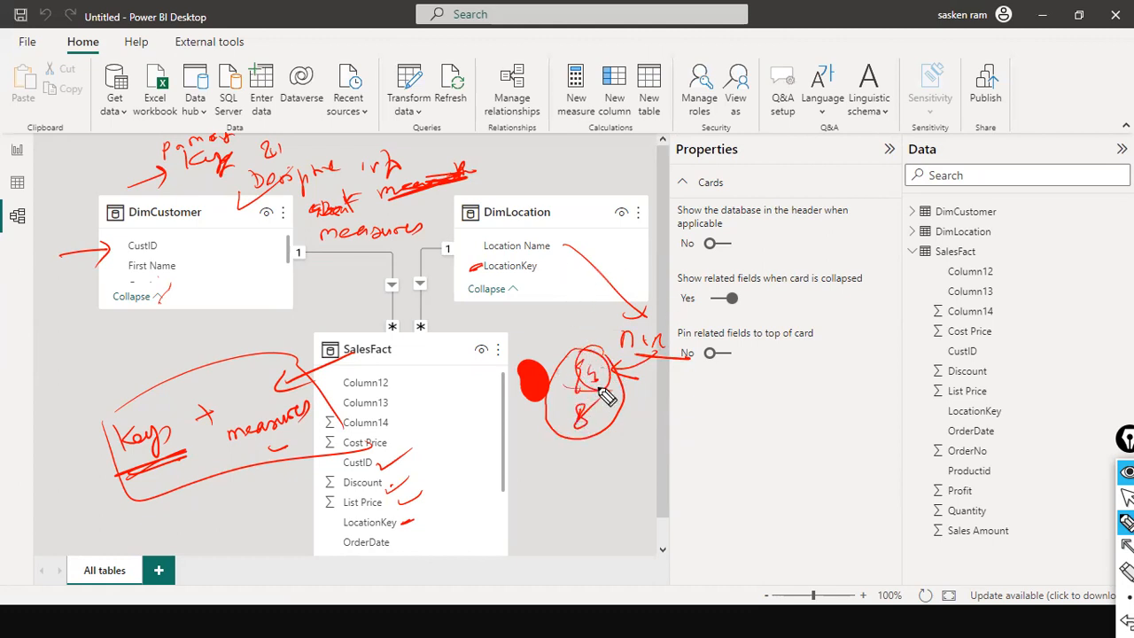
# Step: Circle and underline the 8 in the handwritten fraction, and add a short underlined note starting with 3 above it
pyautogui.moveTo(578, 421)
pyautogui.mouseDown()
pyautogui.moveTo(597, 419)
pyautogui.moveTo(587, 405)
pyautogui.mouseUp()
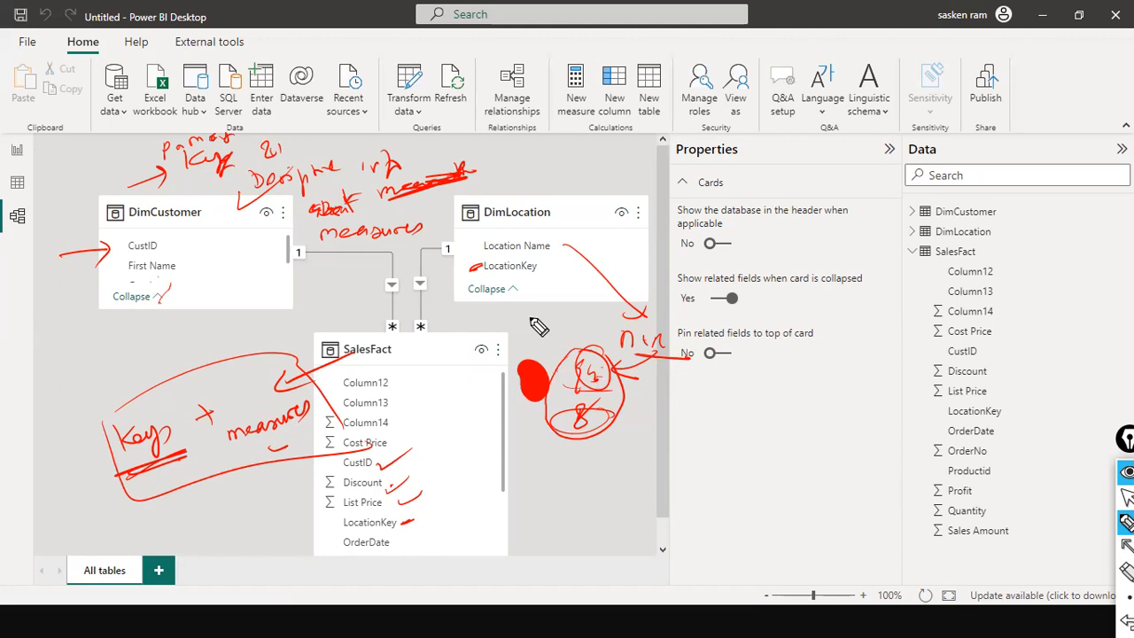
pyautogui.moveTo(531, 327)
pyautogui.mouseDown()
pyautogui.moveTo(534, 344)
pyautogui.moveTo(586, 327)
pyautogui.mouseUp()
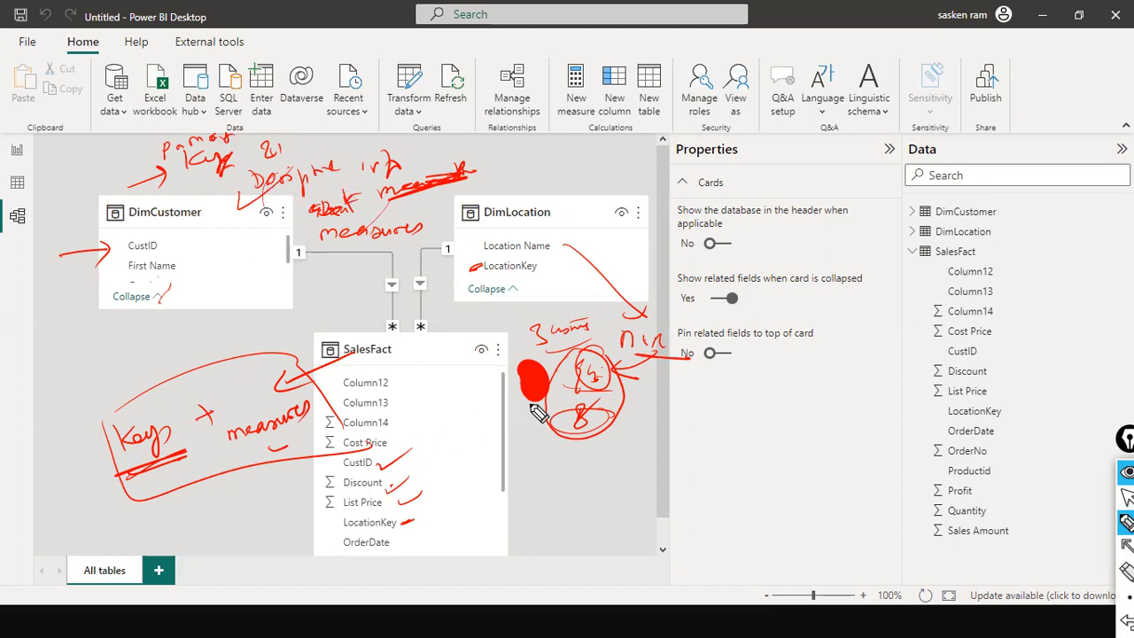
pyautogui.moveTo(597, 423); pyautogui.dragTo(613, 425)
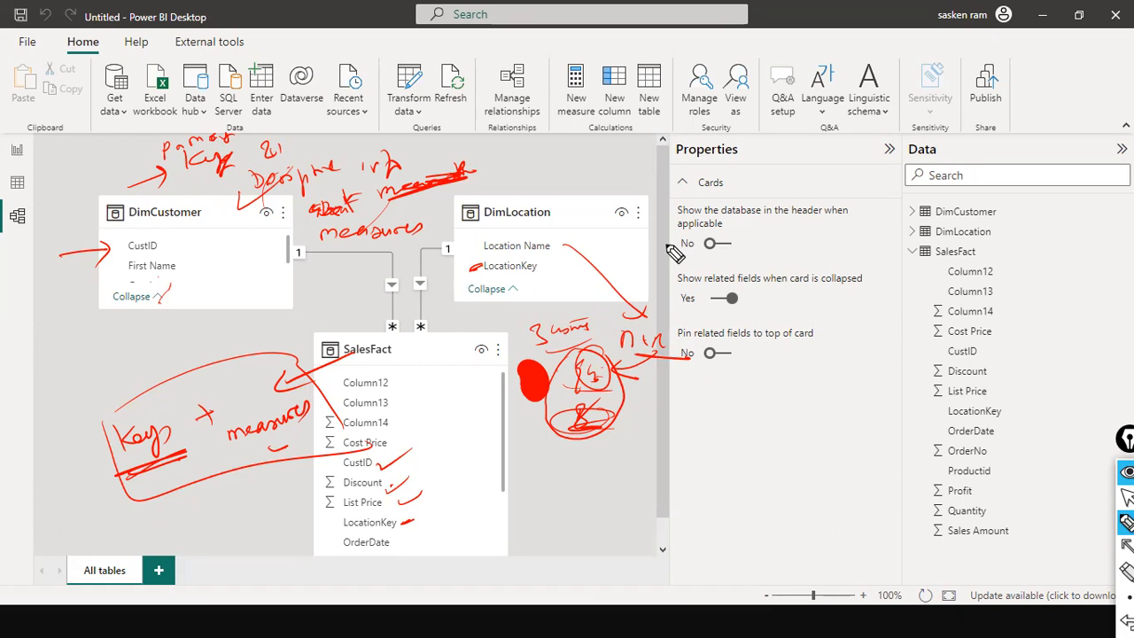
# Step: Clear the ink from the model view and switch to the PowerPoint slide show at the Star Schema diagram
pyautogui.press('Escape')
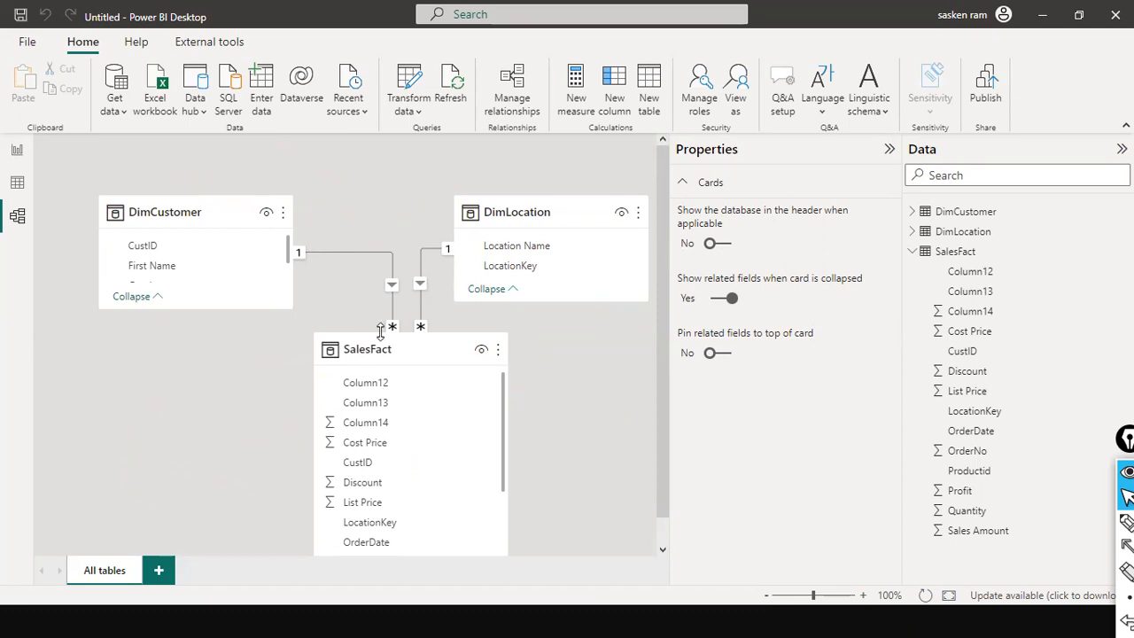
pyautogui.hotkey('alt', 'Tab')
pyautogui.hotkey('alt', 'Tab')
pyautogui.hotkey('alt', 'Tab')
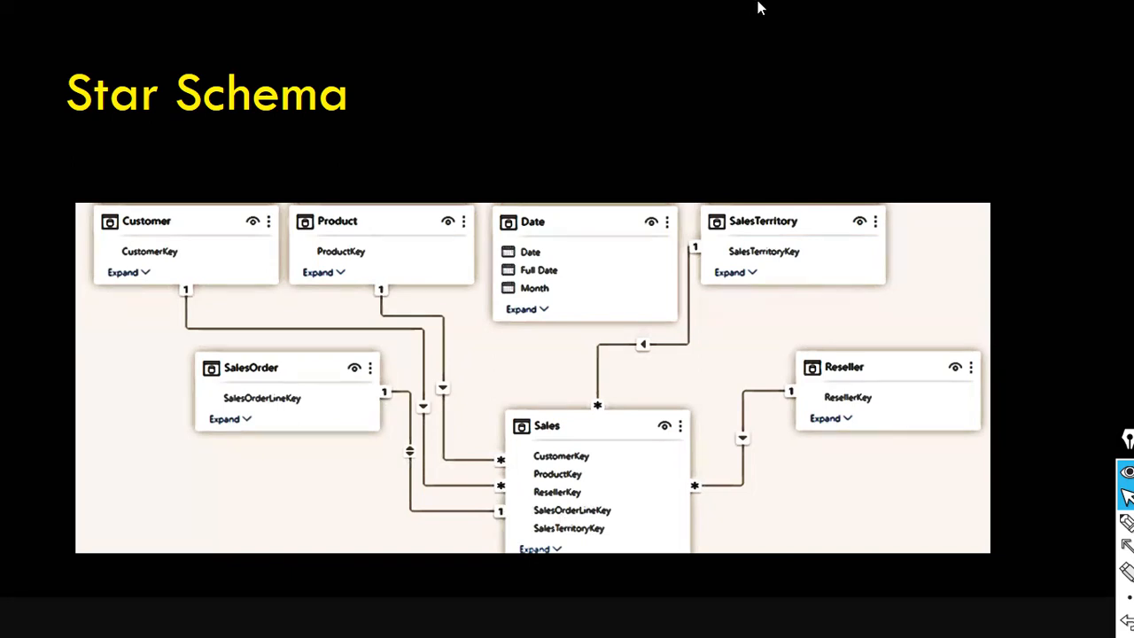
# Step: Handwrite an "Aadhar #" list with two sample numbers and an underlined "Citizen" list with two first names above the diagram
pyautogui.hotkey('ctrl', 'shift', '3')
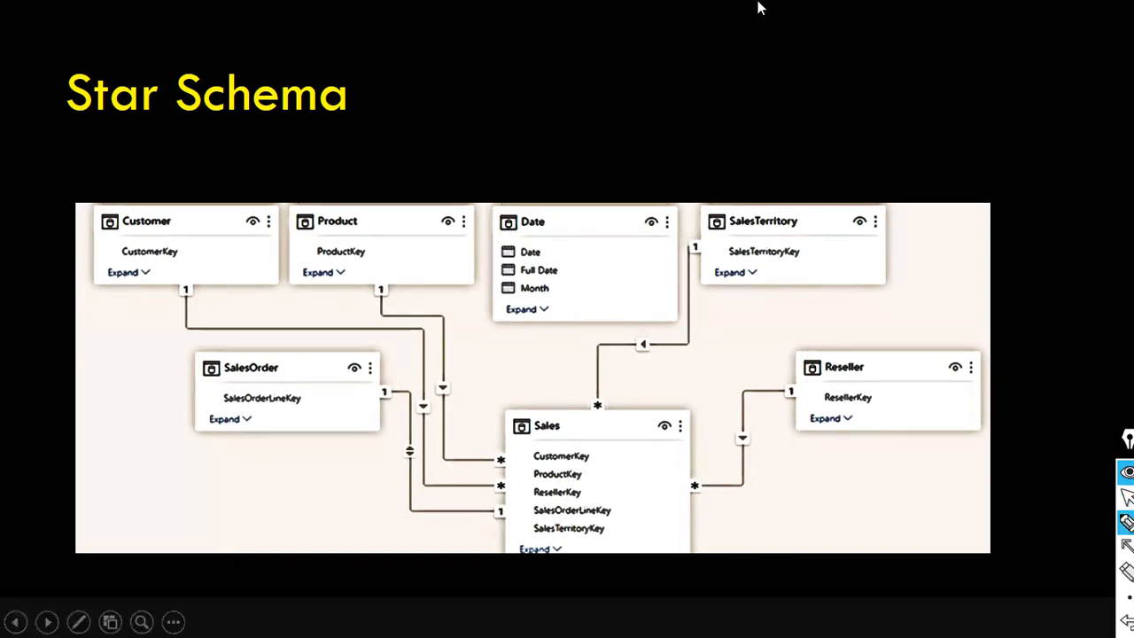
pyautogui.moveTo(488, 103); pyautogui.dragTo(596, 89)
pyautogui.moveTo(529, 113)
pyautogui.mouseDown()
pyautogui.moveTo(529, 129)
pyautogui.moveTo(560, 129)
pyautogui.mouseUp()
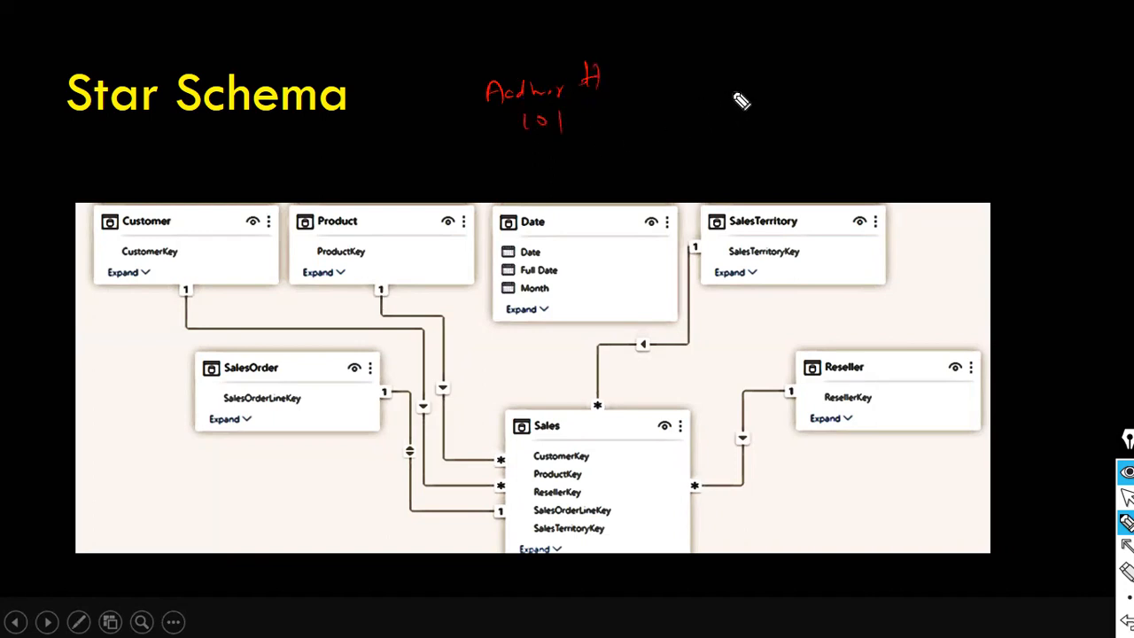
pyautogui.moveTo(768, 78)
pyautogui.mouseDown()
pyautogui.moveTo(856, 74)
pyautogui.moveTo(835, 115)
pyautogui.moveTo(876, 114)
pyautogui.moveTo(911, 139)
pyautogui.mouseUp()
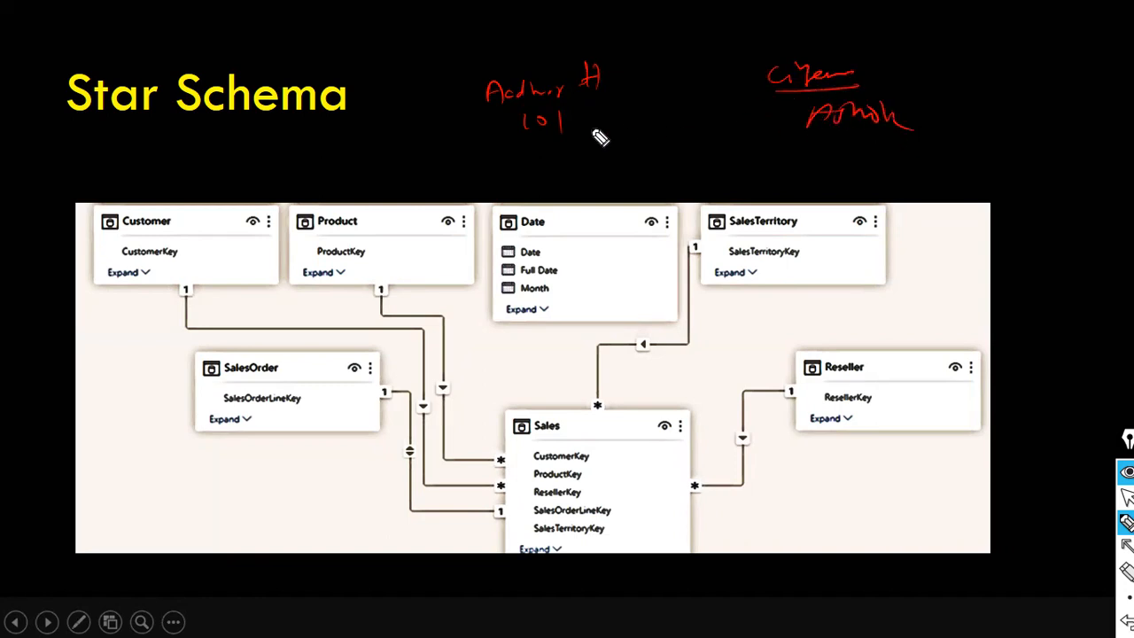
pyautogui.moveTo(535, 157)
pyautogui.mouseDown()
pyautogui.moveTo(535, 168)
pyautogui.moveTo(562, 161)
pyautogui.mouseUp()
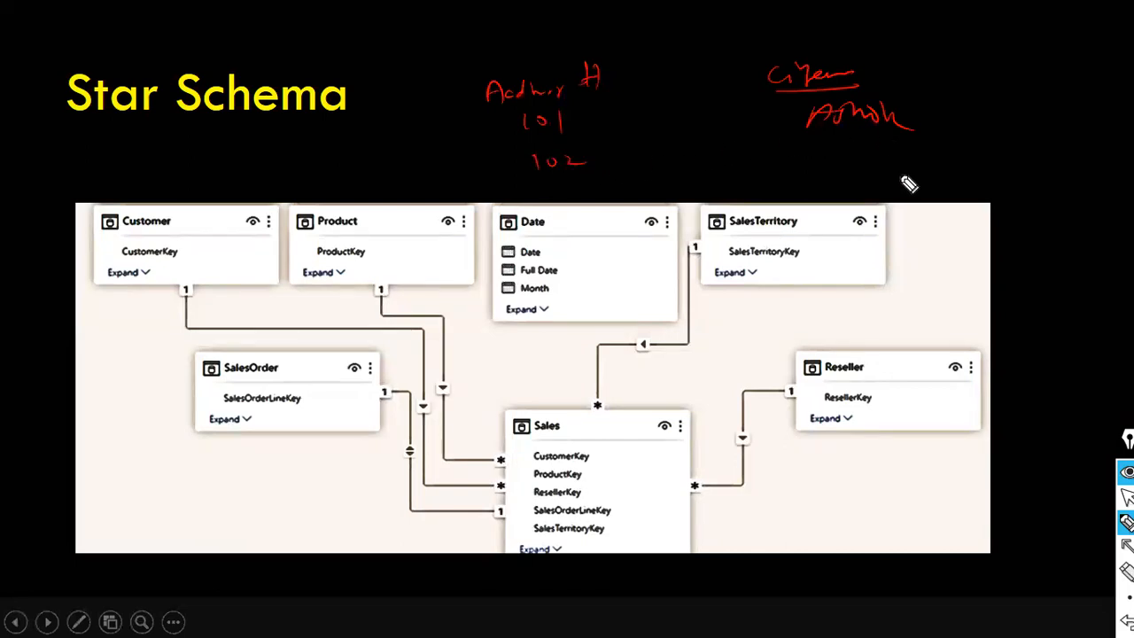
pyautogui.moveTo(833, 144); pyautogui.dragTo(912, 168)
# Step: Draw double-headed arrows linking each sample Aadhar number to its matching citizen name
pyautogui.moveTo(602, 116); pyautogui.dragTo(734, 117)
pyautogui.moveTo(653, 154)
pyautogui.mouseDown()
pyautogui.moveTo(770, 154)
pyautogui.moveTo(662, 146)
pyautogui.mouseUp()
pyautogui.moveTo(620, 101); pyautogui.dragTo(645, 131)
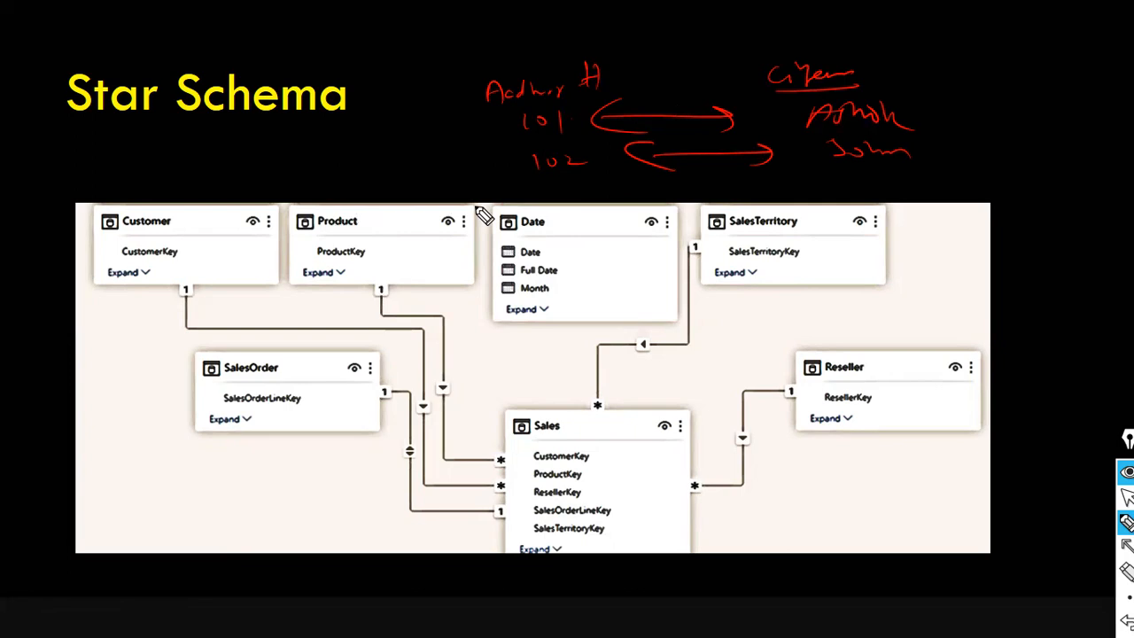
# Step: Erase the ink from the slide and handwrite the relationship types "1 - 1", "1 .. many" and "many to 1" above the diagram
pyautogui.press('e')
pyautogui.hotkey('ctrl', 'a')
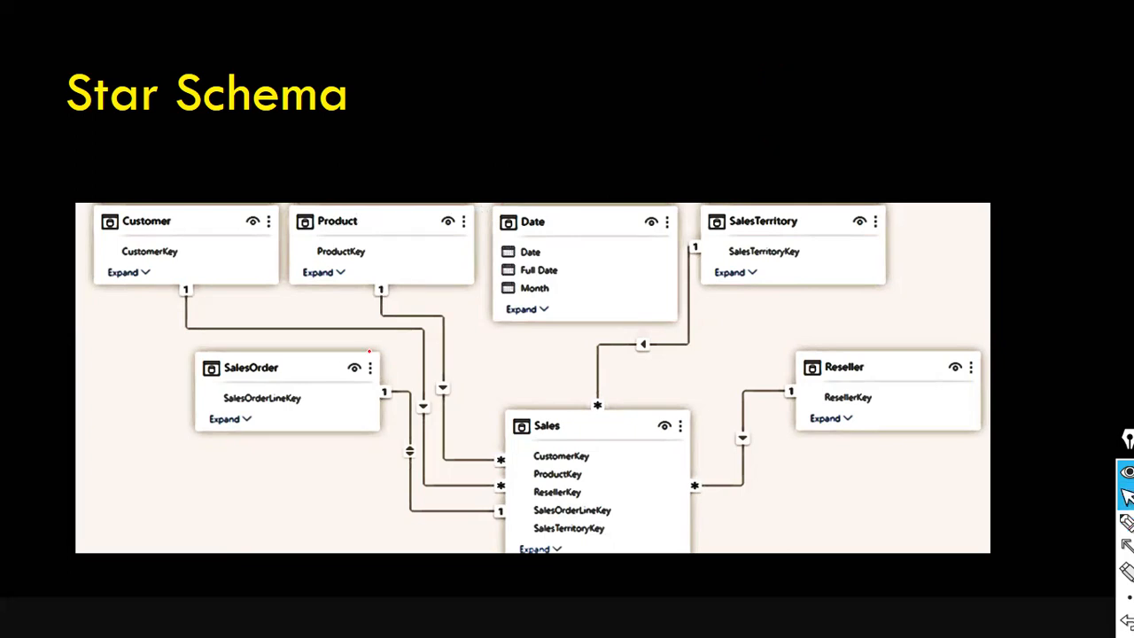
pyautogui.moveTo(467, 89); pyautogui.dragTo(474, 122)
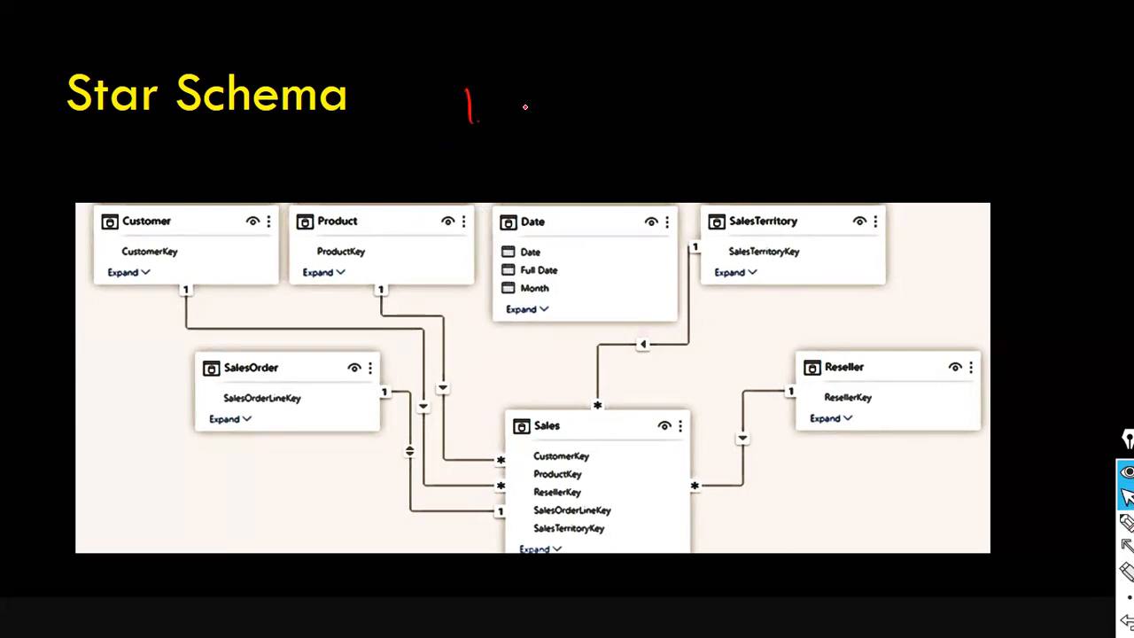
pyautogui.moveTo(543, 110)
pyautogui.mouseDown()
pyautogui.moveTo(596, 112)
pyautogui.moveTo(603, 127)
pyautogui.mouseUp()
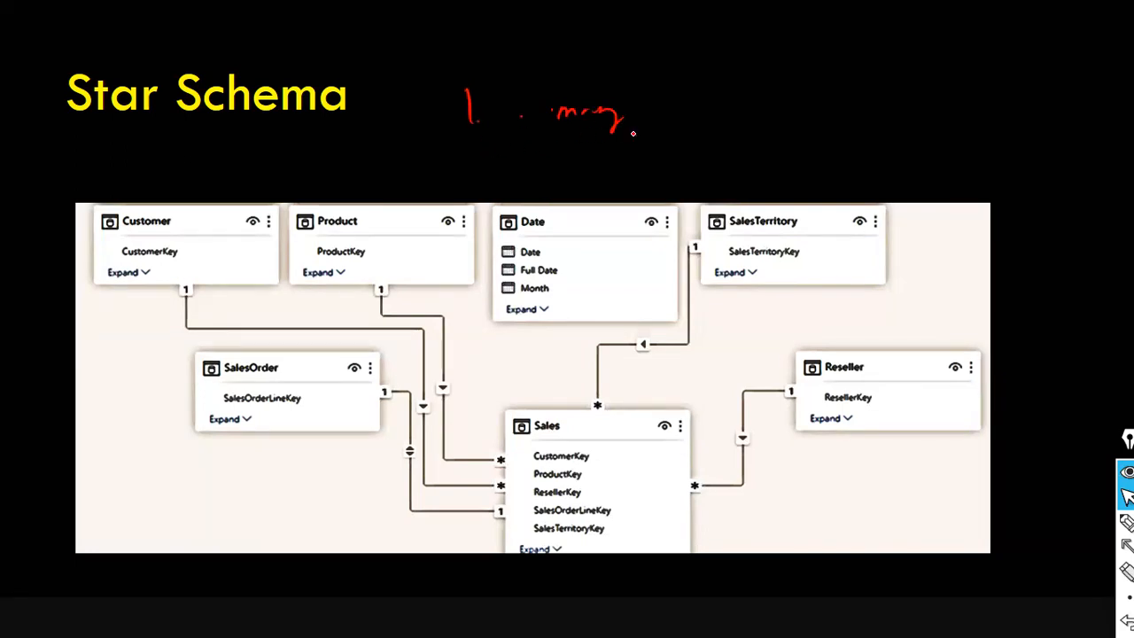
pyautogui.press('Right')
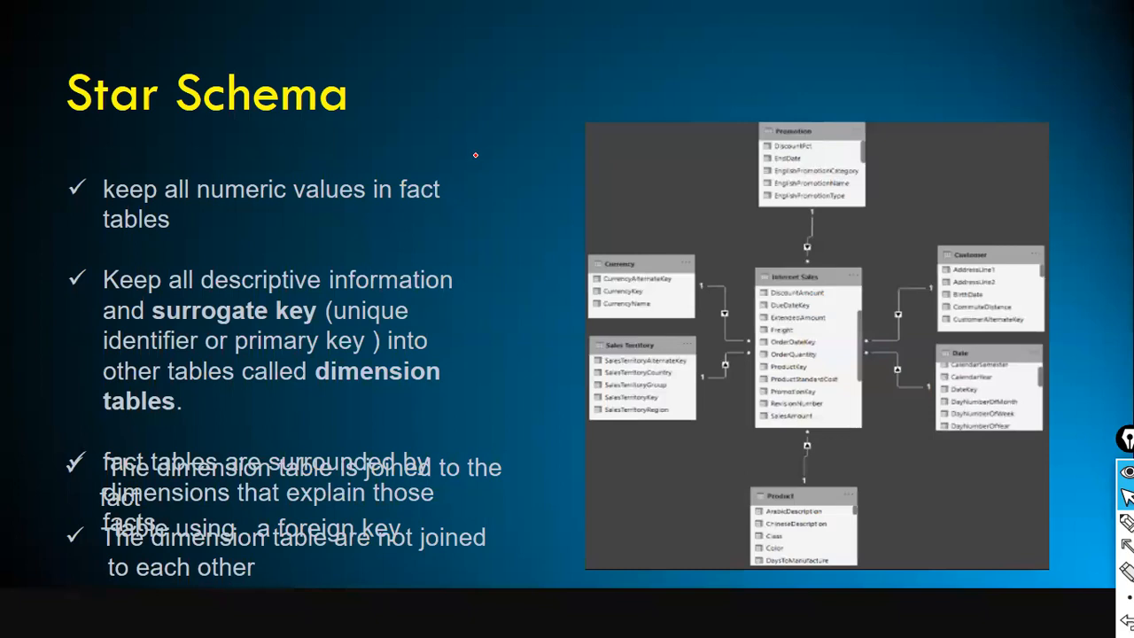
pyautogui.press('Left')
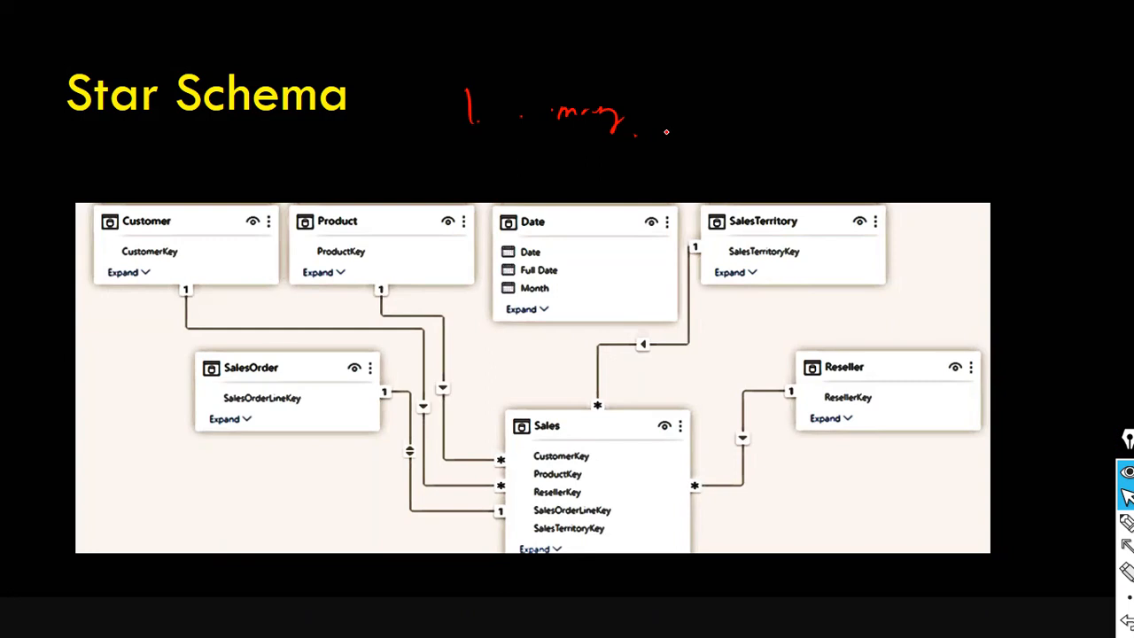
pyautogui.moveTo(454, 168)
pyautogui.mouseDown()
pyautogui.moveTo(489, 161)
pyautogui.moveTo(514, 178)
pyautogui.moveTo(567, 163)
pyautogui.moveTo(617, 177)
pyautogui.mouseUp()
pyautogui.moveTo(696, 160); pyautogui.dragTo(732, 168)
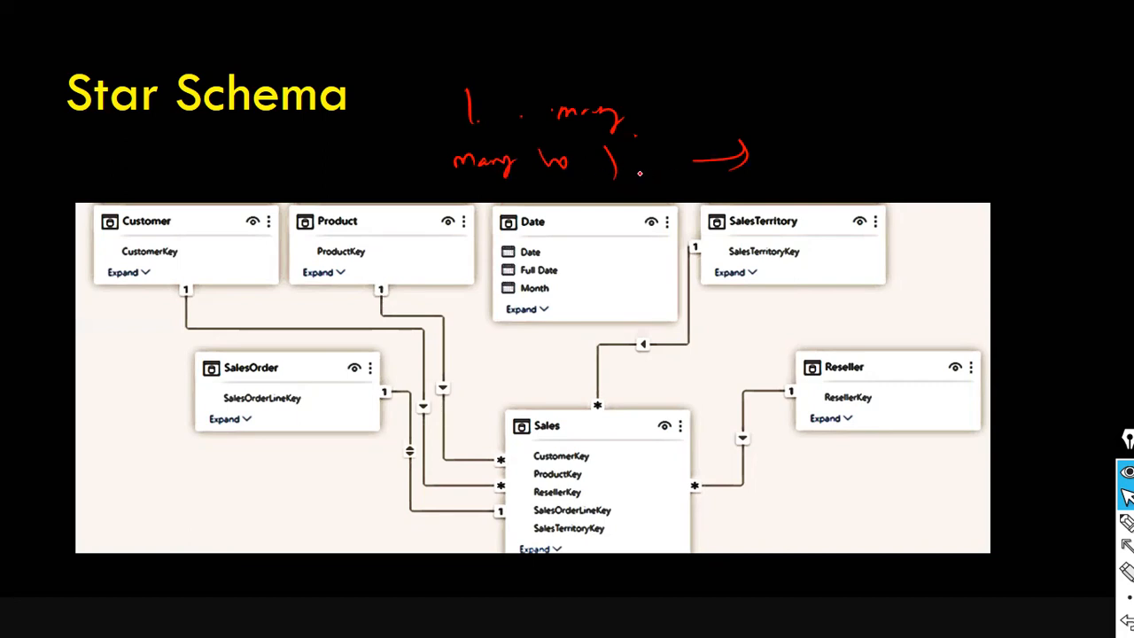
pyautogui.moveTo(490, 44)
pyautogui.mouseDown()
pyautogui.moveTo(488, 71)
pyautogui.moveTo(523, 60)
pyautogui.mouseUp()
pyautogui.moveTo(546, 43); pyautogui.dragTo(550, 71)
# Step: Handwrite "many to many" beside the other relationship types, with an arrow line and an underlined "Custom" beneath it
pyautogui.moveTo(801, 55)
pyautogui.mouseDown()
pyautogui.moveTo(824, 75)
pyautogui.moveTo(859, 71)
pyautogui.moveTo(866, 87)
pyautogui.moveTo(907, 71)
pyautogui.moveTo(979, 75)
pyautogui.mouseUp()
pyautogui.moveTo(906, 46)
pyautogui.mouseDown()
pyautogui.moveTo(907, 72)
pyautogui.moveTo(903, 55)
pyautogui.moveTo(945, 83)
pyautogui.moveTo(997, 74)
pyautogui.moveTo(1026, 92)
pyautogui.moveTo(813, 125)
pyautogui.mouseUp()
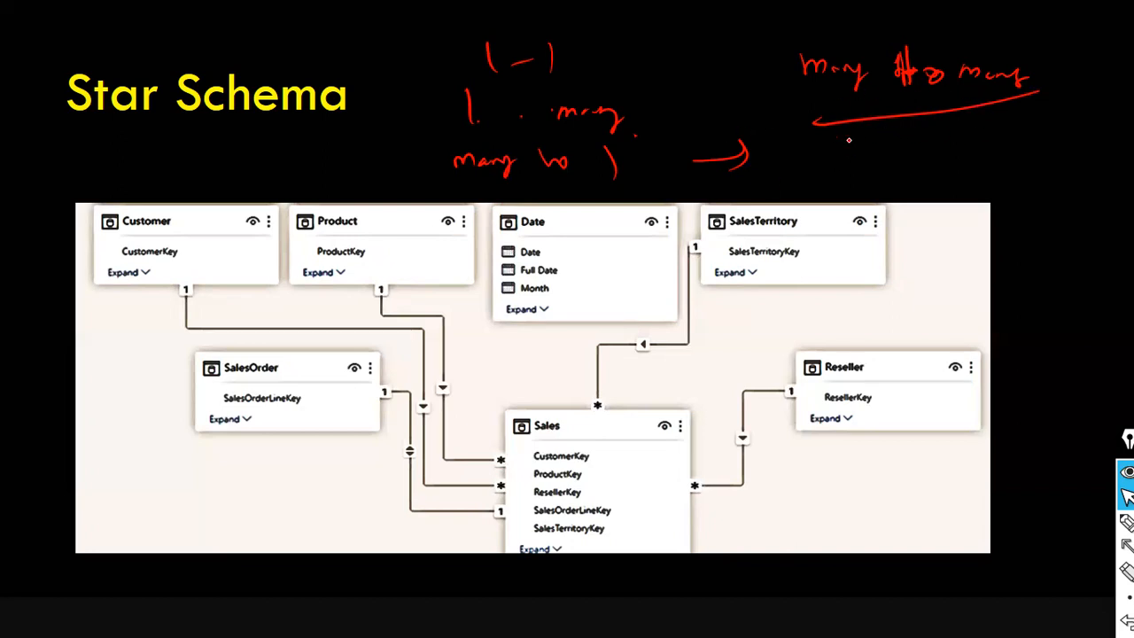
pyautogui.moveTo(867, 150)
pyautogui.mouseDown()
pyautogui.moveTo(952, 154)
pyautogui.moveTo(911, 149)
pyautogui.mouseUp()
pyautogui.moveTo(908, 142)
pyautogui.mouseDown()
pyautogui.moveTo(923, 141)
pyautogui.moveTo(897, 154)
pyautogui.moveTo(977, 159)
pyautogui.mouseUp()
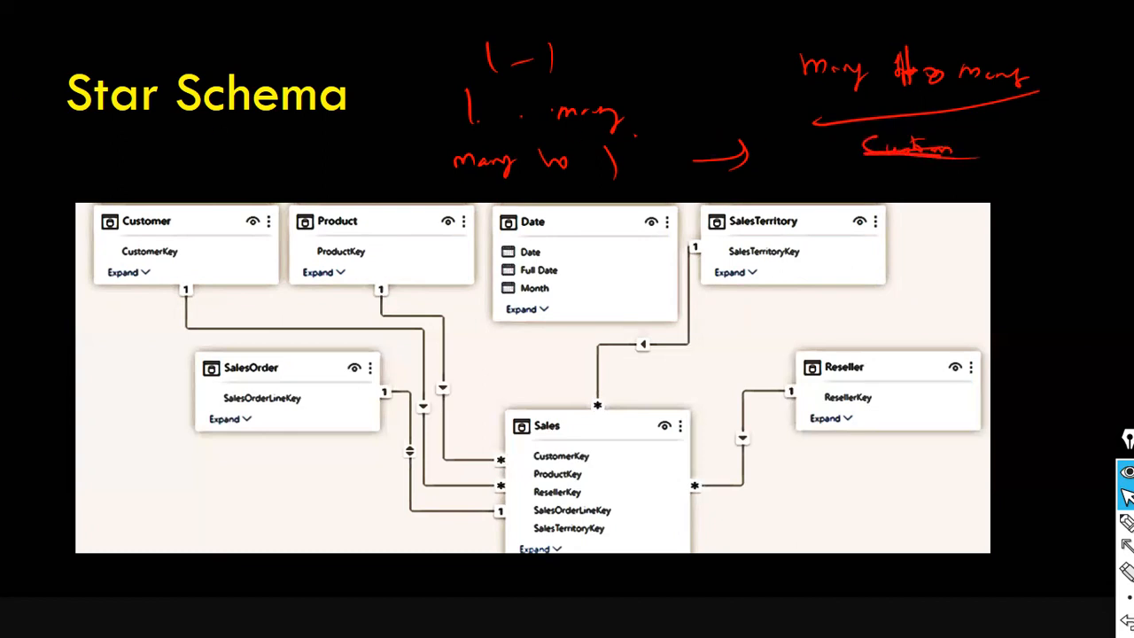
# Step: Handwrite underlined "employee" and "project" headings under the slide title, with one employee number pointing to two project entries
pyautogui.moveTo(80, 148)
pyautogui.mouseDown()
pyautogui.moveTo(120, 149)
pyautogui.moveTo(127, 173)
pyautogui.moveTo(152, 151)
pyautogui.moveTo(186, 153)
pyautogui.mouseUp()
pyautogui.moveTo(287, 139)
pyautogui.mouseDown()
pyautogui.moveTo(289, 154)
pyautogui.moveTo(336, 147)
pyautogui.moveTo(342, 159)
pyautogui.moveTo(367, 144)
pyautogui.mouseUp()
pyautogui.moveTo(280, 170); pyautogui.dragTo(347, 163)
pyautogui.moveTo(90, 191)
pyautogui.mouseDown()
pyautogui.moveTo(182, 179)
pyautogui.moveTo(170, 197)
pyautogui.moveTo(202, 190)
pyautogui.mouseUp()
pyautogui.moveTo(209, 182)
pyautogui.mouseDown()
pyautogui.moveTo(209, 197)
pyautogui.moveTo(260, 186)
pyautogui.moveTo(255, 196)
pyautogui.mouseUp()
pyautogui.moveTo(311, 173)
pyautogui.mouseDown()
pyautogui.moveTo(315, 193)
pyautogui.moveTo(351, 188)
pyautogui.moveTo(335, 207)
pyautogui.moveTo(395, 202)
pyautogui.mouseUp()
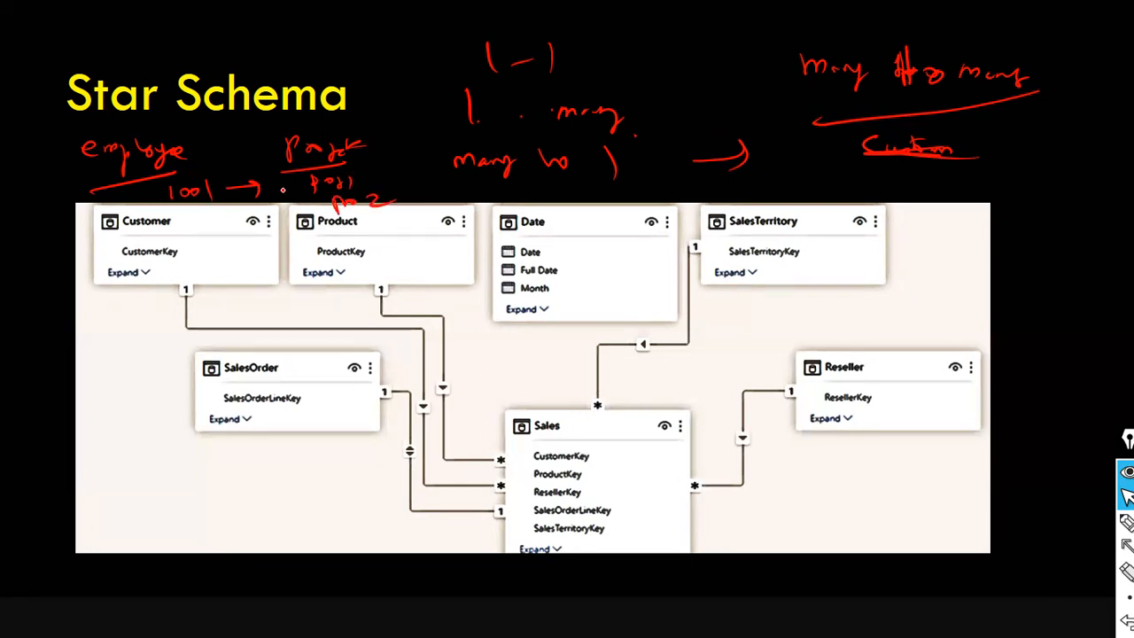
# Step: Add a second employee number, cross-link the employees and projects with arrows, and advance to the next Star Schema slide
pyautogui.moveTo(228, 199)
pyautogui.mouseDown()
pyautogui.moveTo(319, 218)
pyautogui.moveTo(266, 189)
pyautogui.moveTo(235, 255)
pyautogui.moveTo(188, 269)
pyautogui.moveTo(217, 257)
pyautogui.mouseUp()
pyautogui.click(196, 268)
pyautogui.moveTo(223, 252)
pyautogui.mouseDown()
pyautogui.moveTo(250, 253)
pyautogui.moveTo(232, 262)
pyautogui.mouseUp()
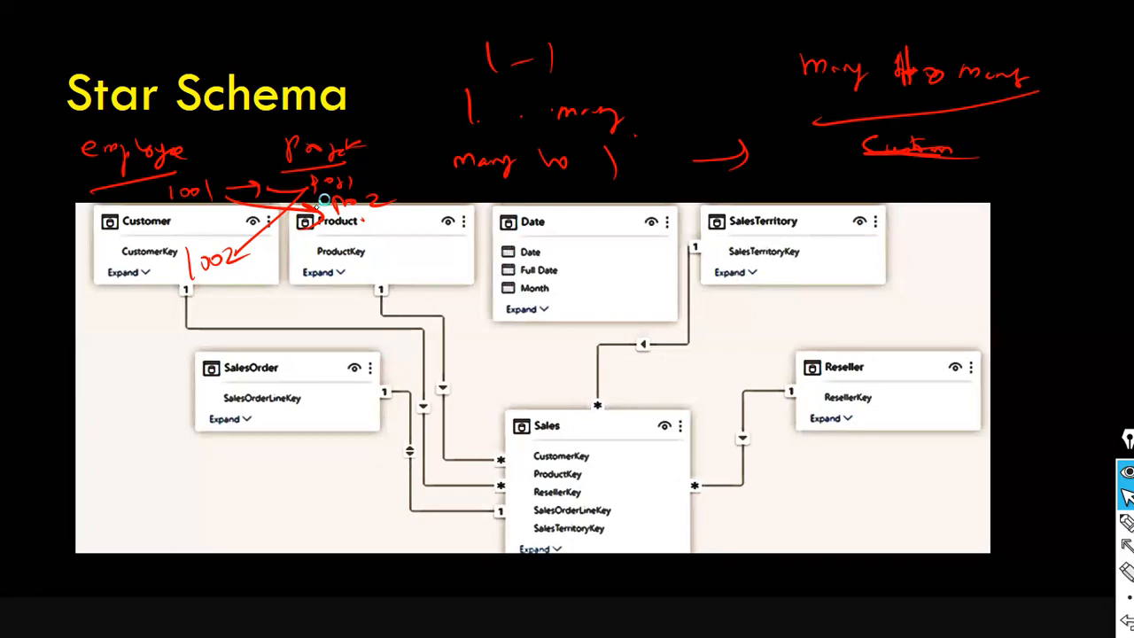
pyautogui.press('Right')
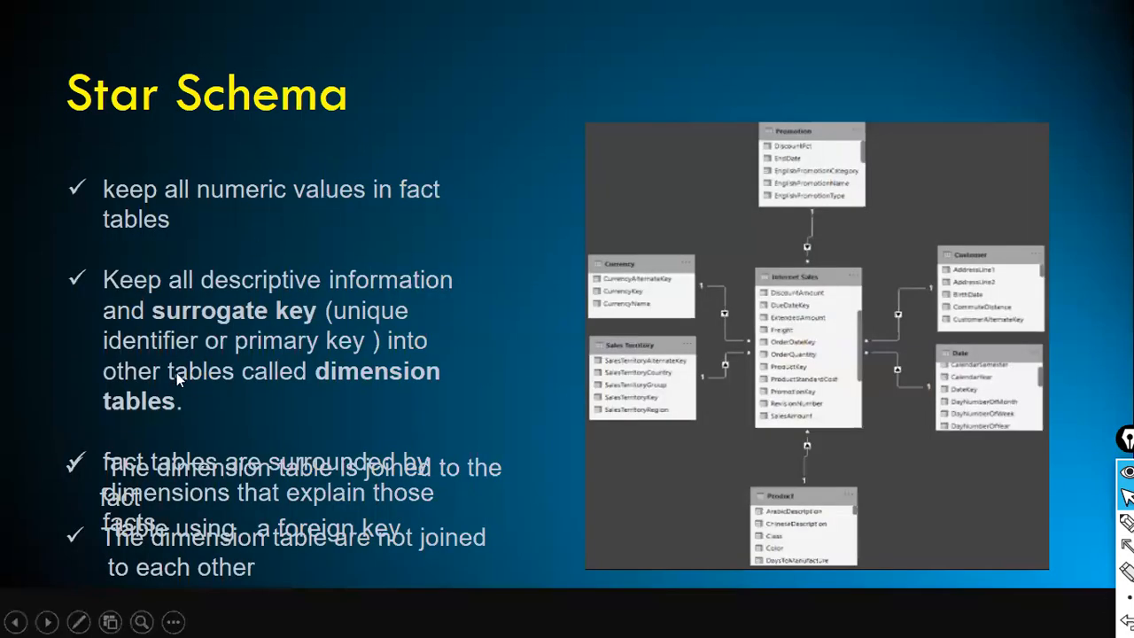